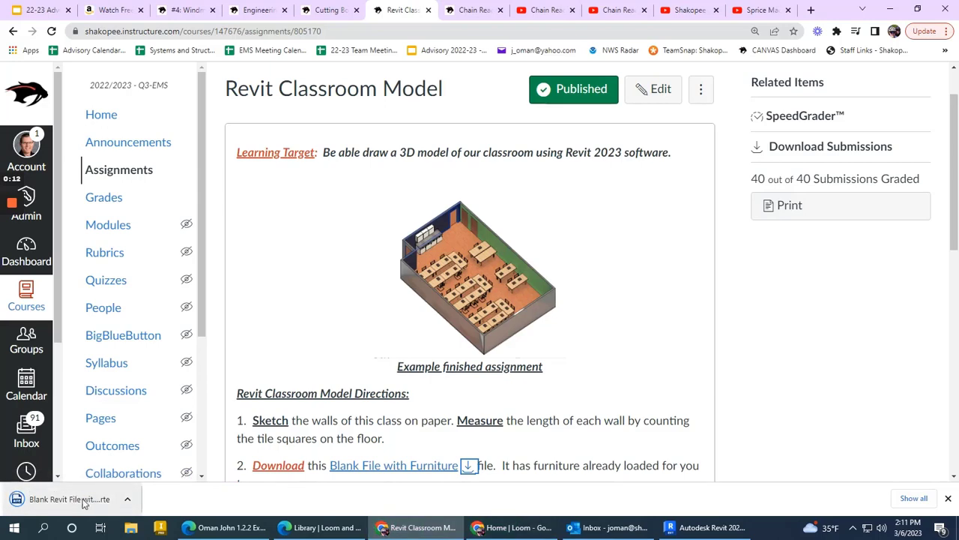
Step: Open the downloaded Blank Revit File with Furniture in Revit
click(701, 527)
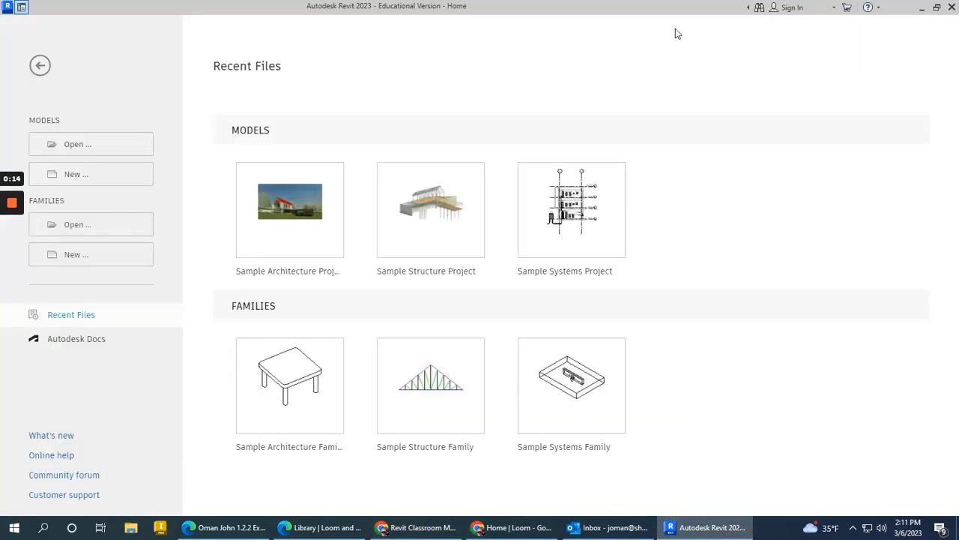
drag(656, 21, 921, 21)
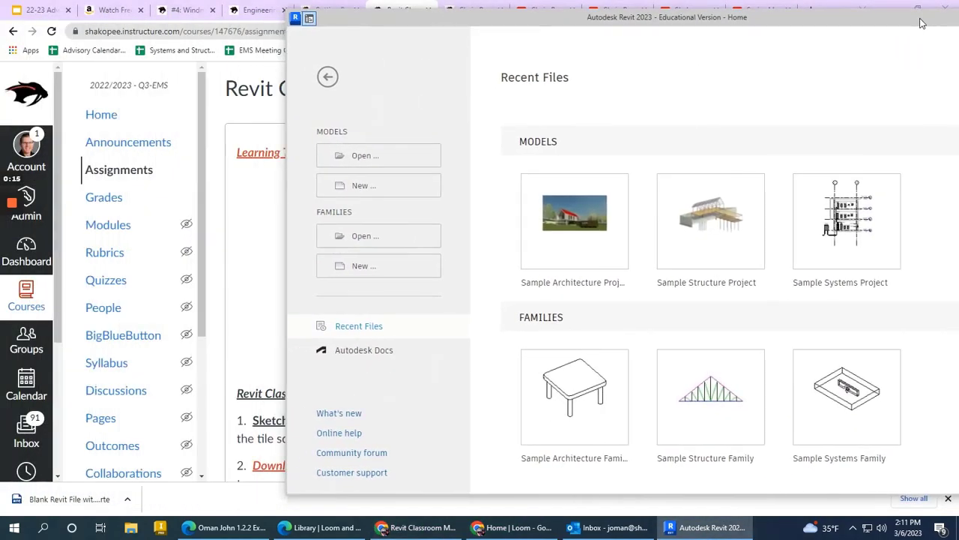
drag(52, 503, 958, 300)
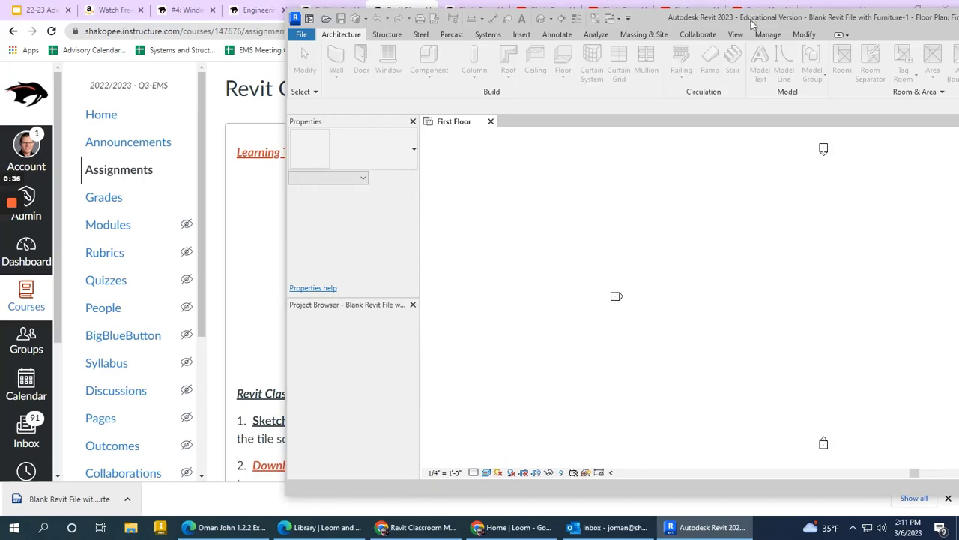
Step: Check the drawing and furniture directions in the browser's Revit Classroom Model assignment and return to Revit with its window maximized
click(254, 293)
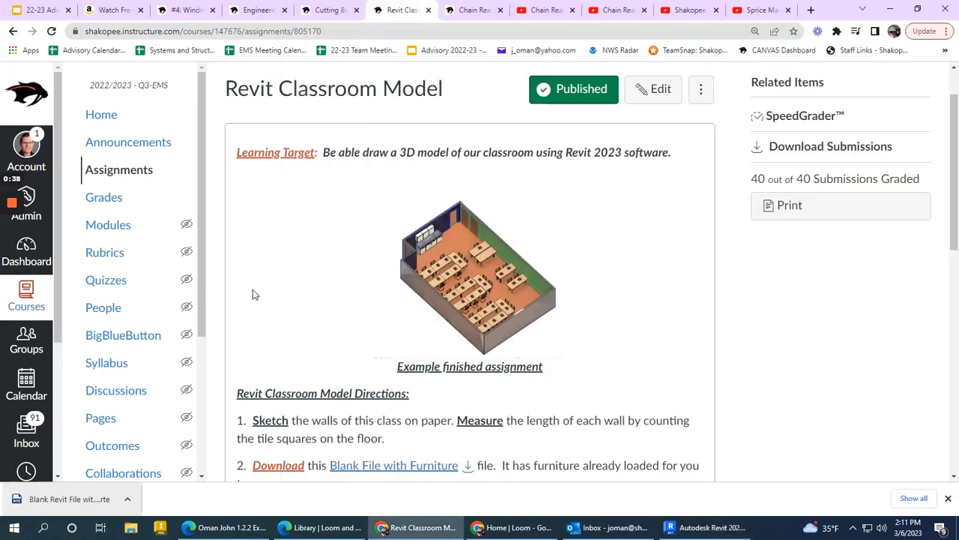
scroll(330, 358, down, 4)
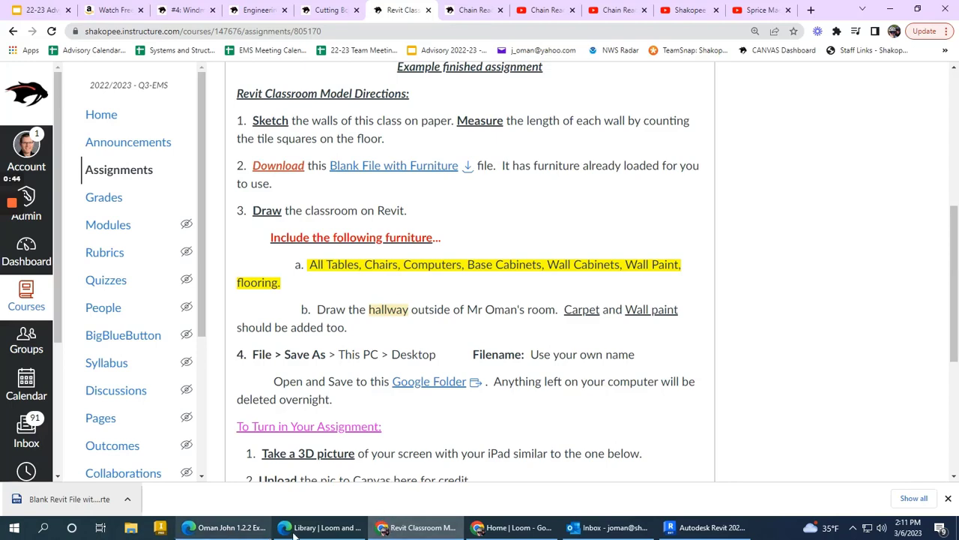
click(708, 527)
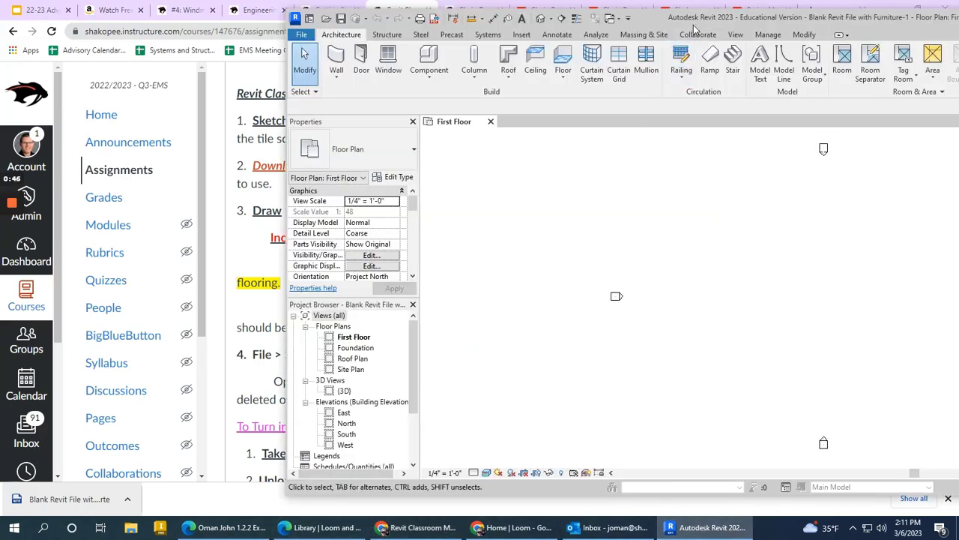
drag(693, 17, 547, 1)
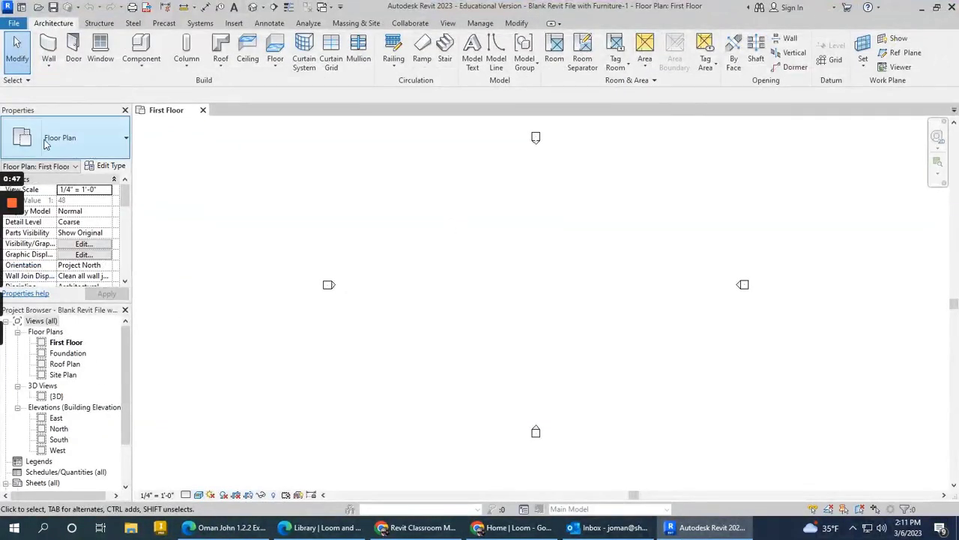
Step: Draw chained Generic - 6" walls on the First Floor plan: 35' horizontally to the right, 4' down, and 5' to the right
click(405, 226)
scroll(497, 224, up, 3)
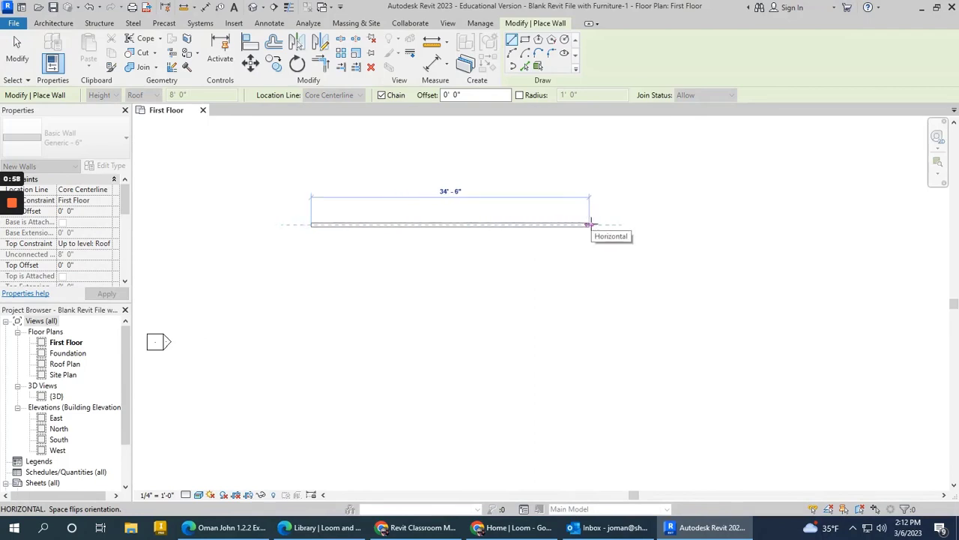
click(592, 224)
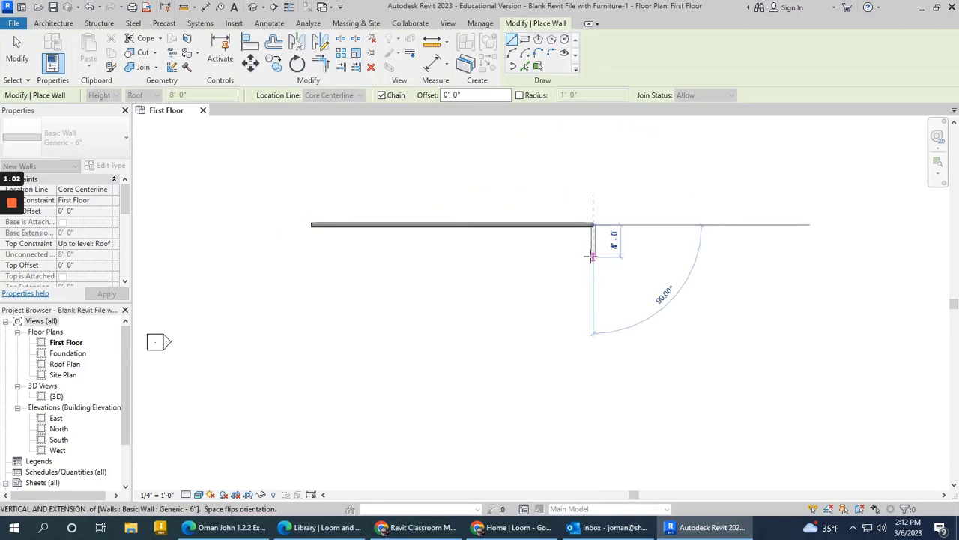
click(592, 257)
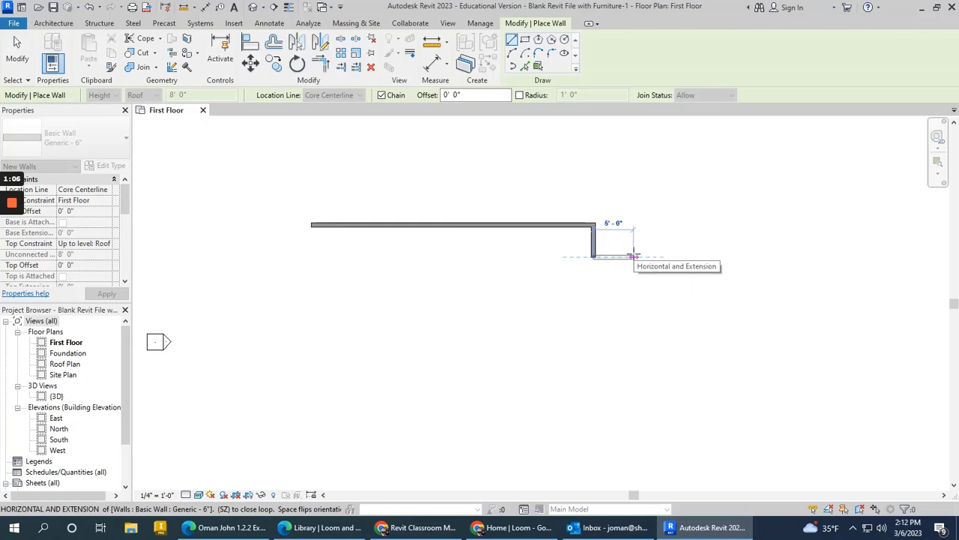
click(634, 256)
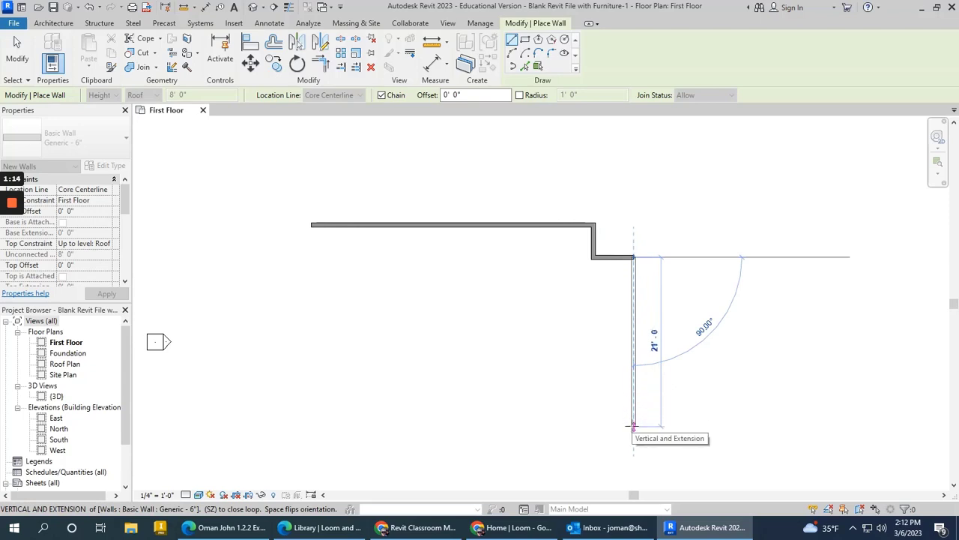
Step: Close the room outline with walls running 21' down, 40' to the left and 25' up to the starting corner
click(634, 425)
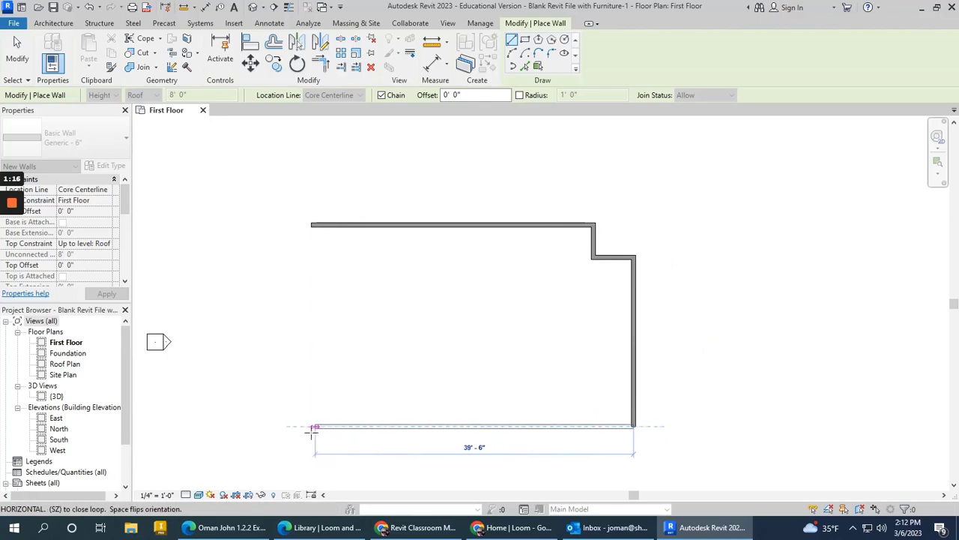
click(311, 426)
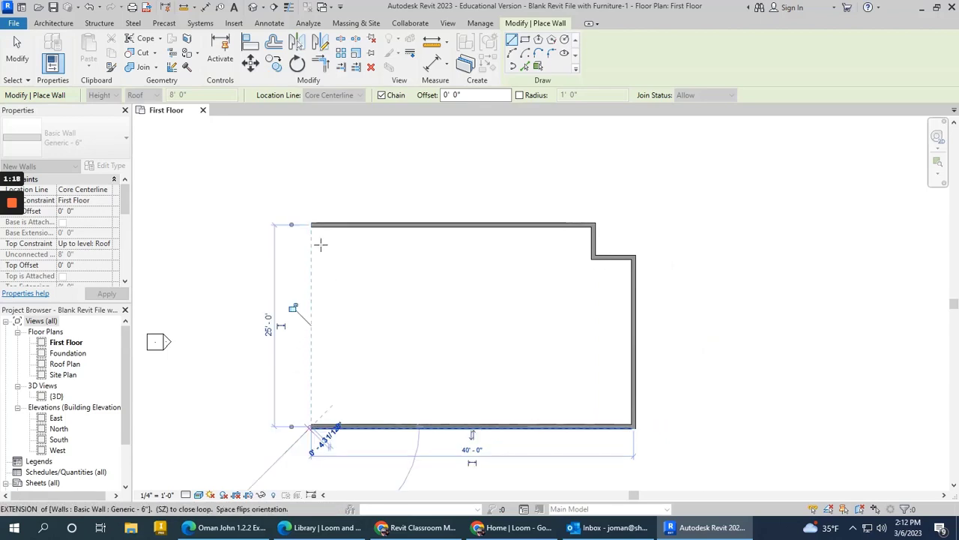
click(311, 224)
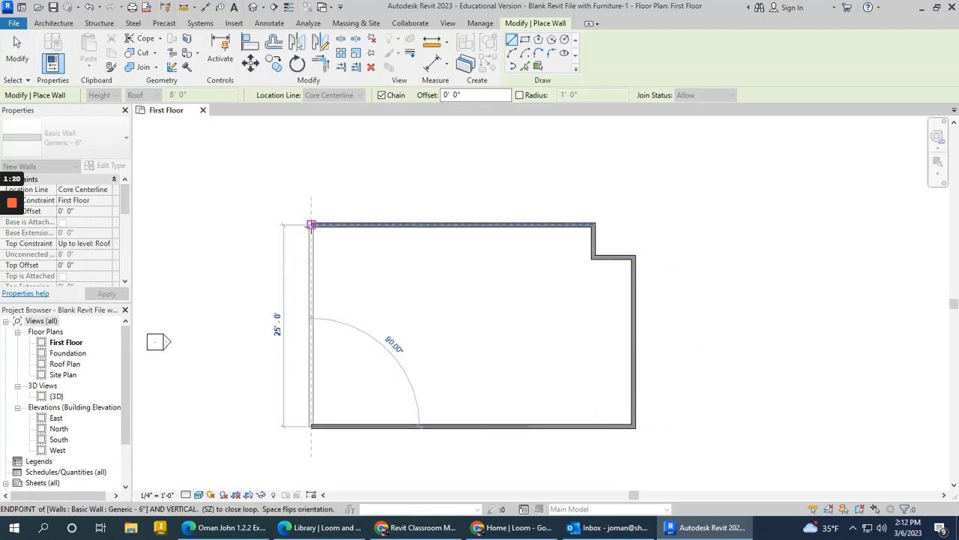
right_click(223, 213)
click(252, 220)
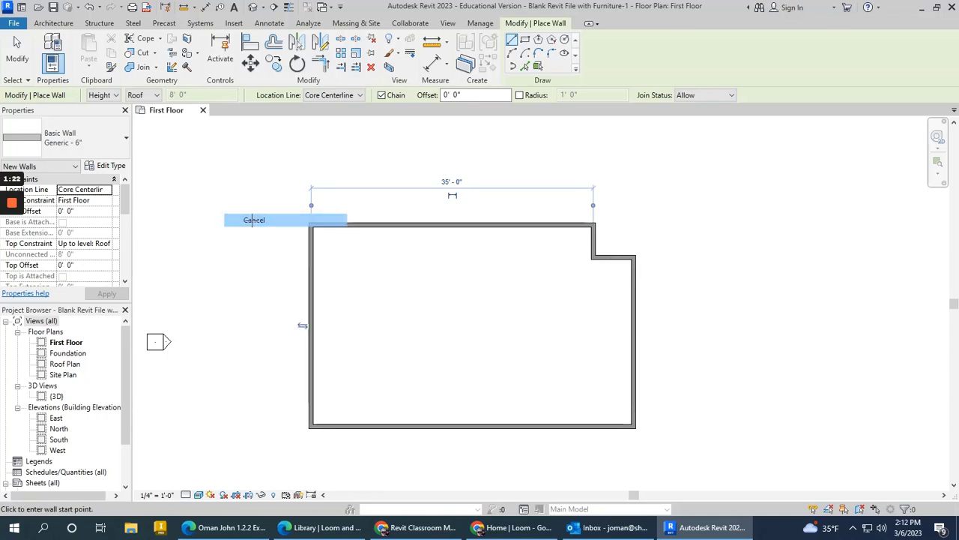
Step: Place four 34" x 80" single-panel doors: one in the 5' wall, one low in the right wall, two at the bottom wall's right end
click(43, 23)
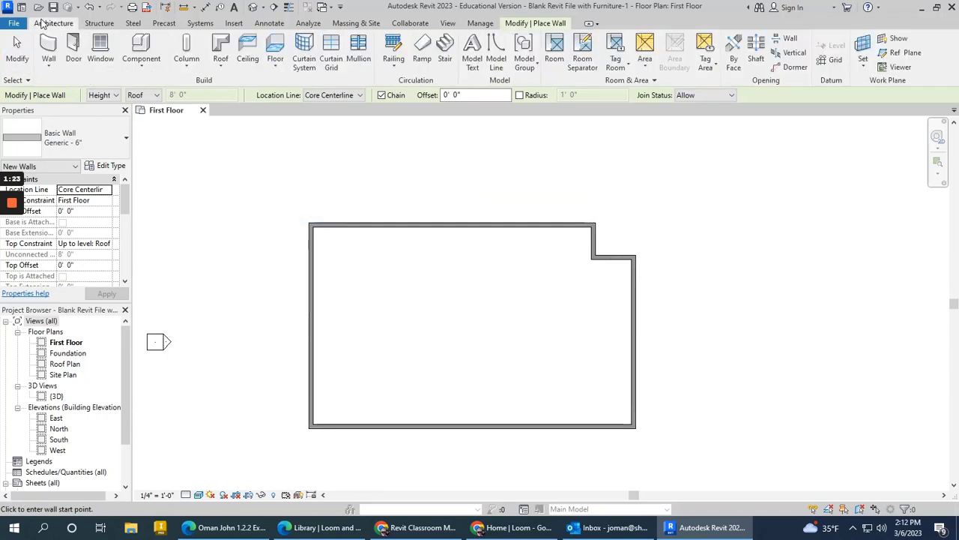
click(75, 50)
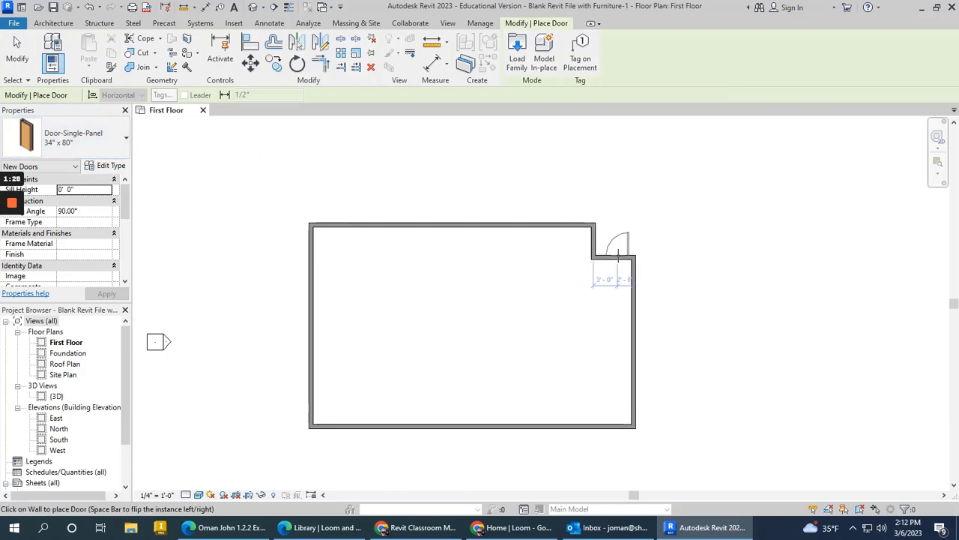
click(606, 296)
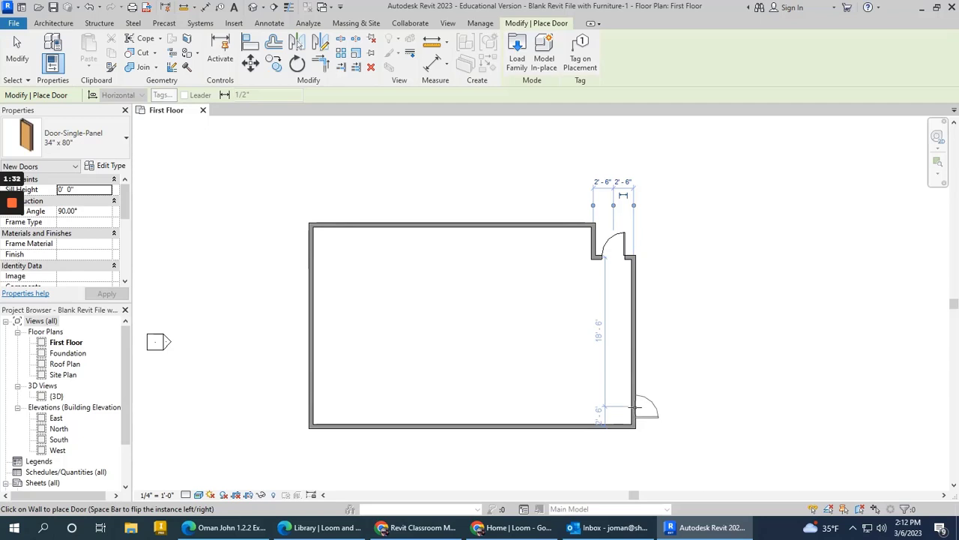
click(635, 407)
click(614, 422)
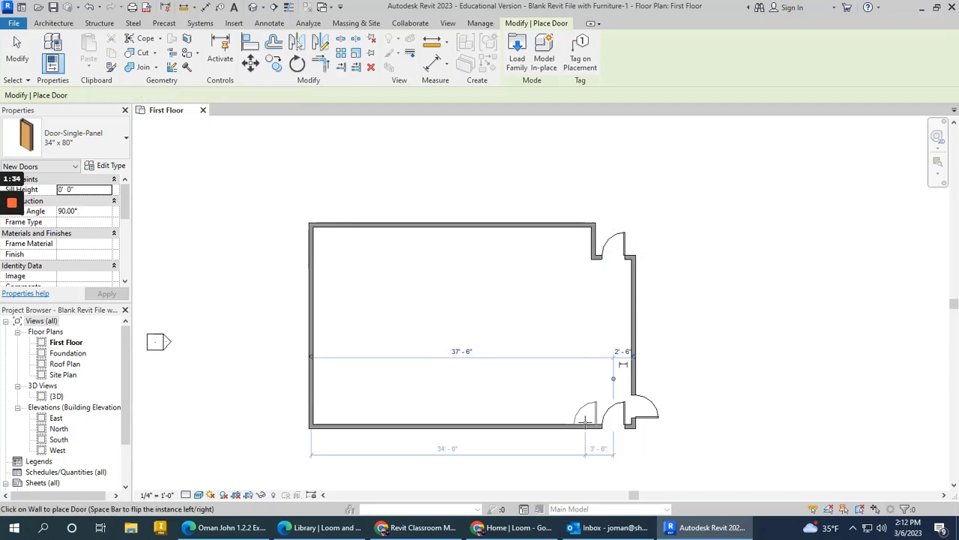
click(582, 423)
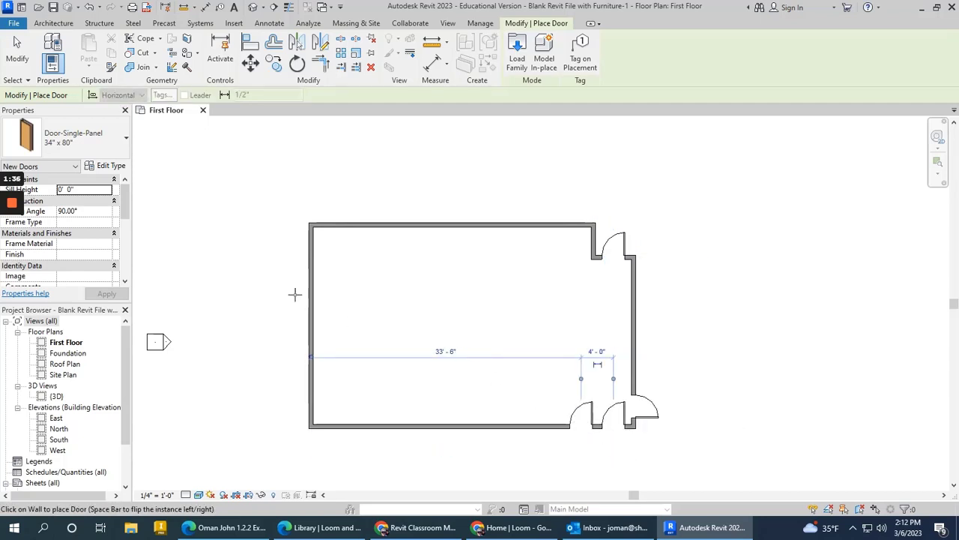
Step: Place five 72" x 30" rectangular tables near the left wall: a two-by-two block of upright tables with a rotated one below it
click(54, 23)
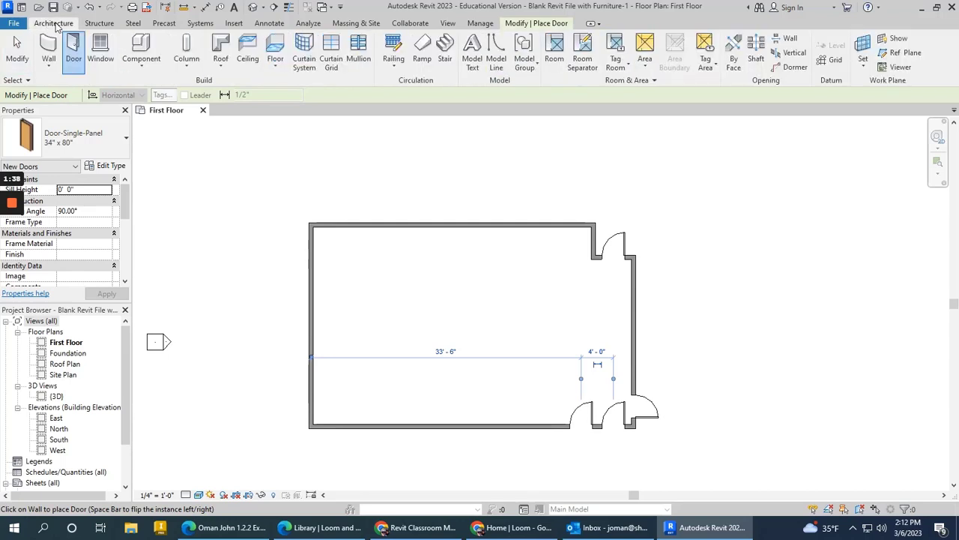
click(147, 51)
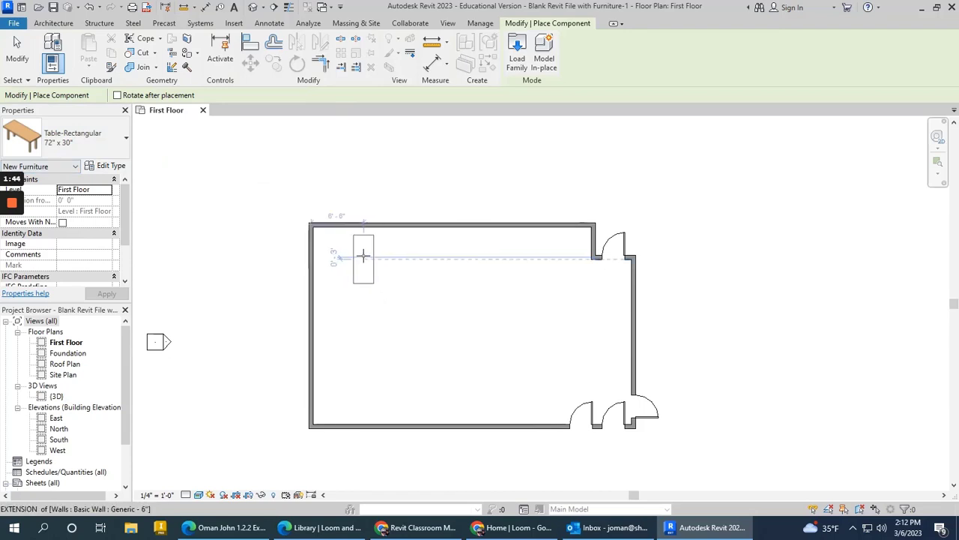
click(364, 255)
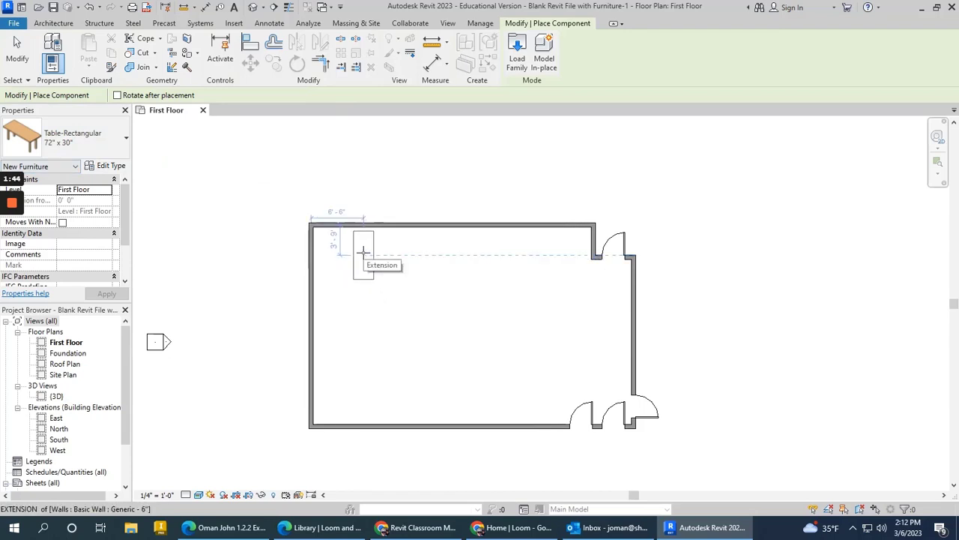
click(364, 304)
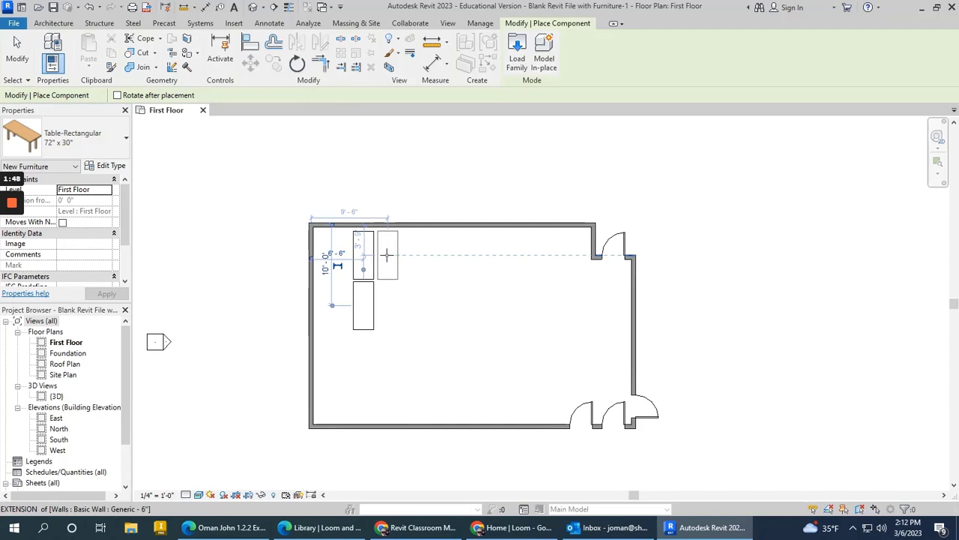
click(387, 255)
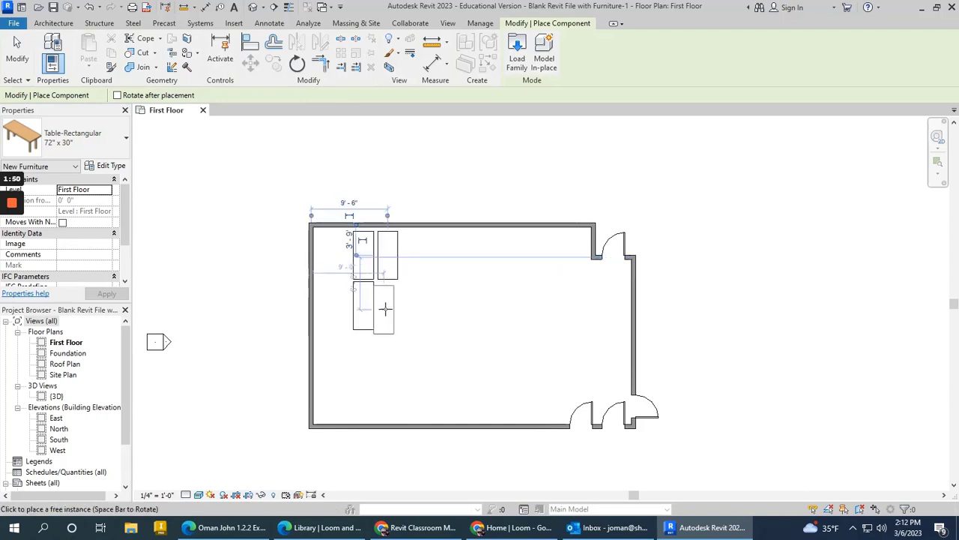
click(386, 305)
key(space)
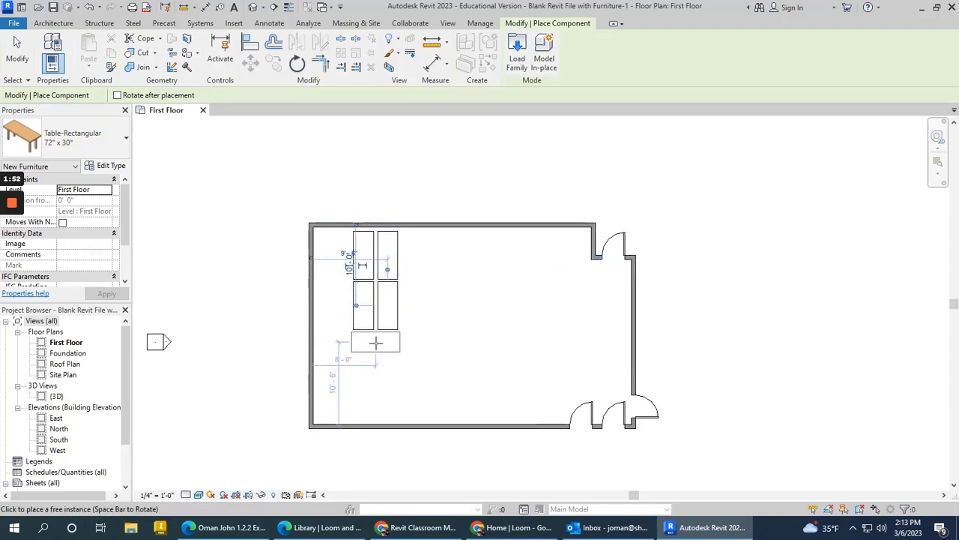
click(375, 343)
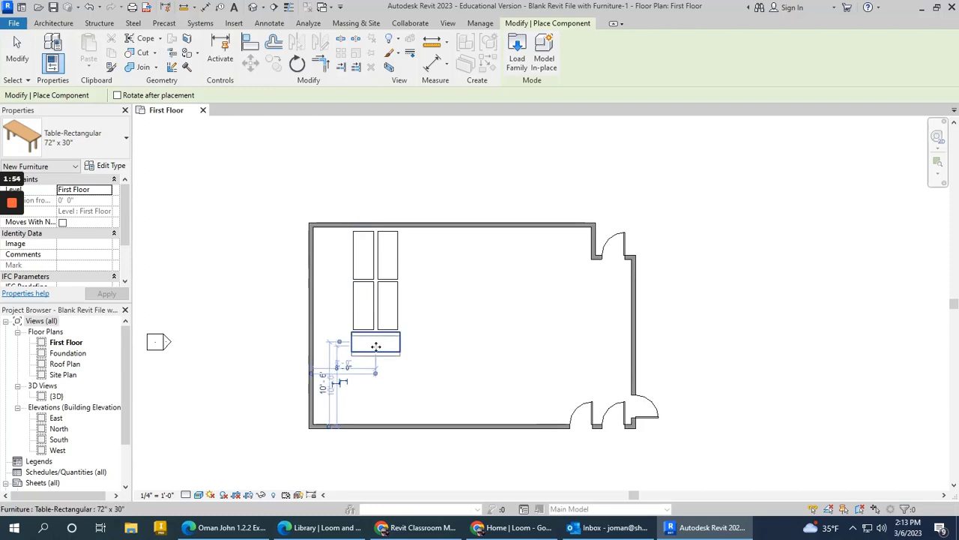
Step: Add a second five-table cluster mid-room, its first table about 19'-6" from the jog wall: four upright tables with a rotated one below
key(space)
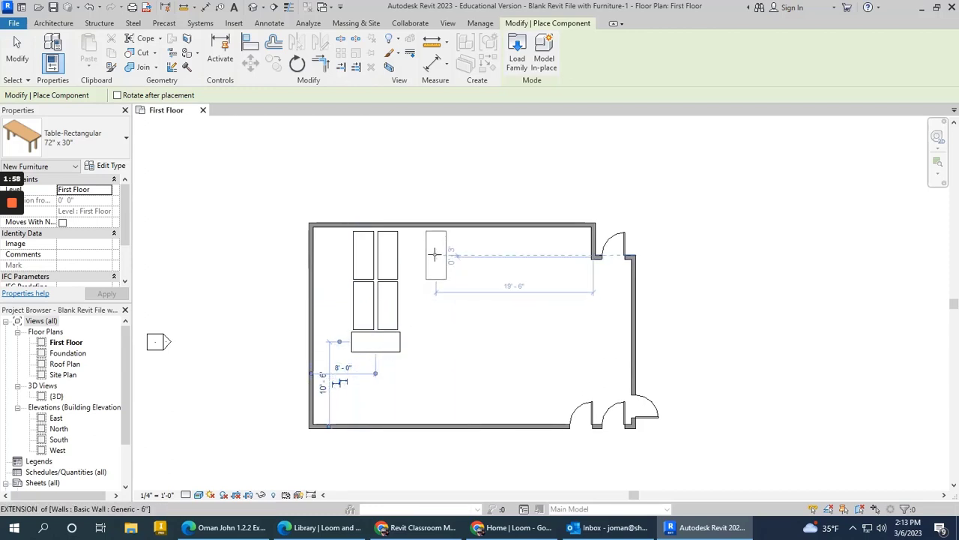
click(436, 255)
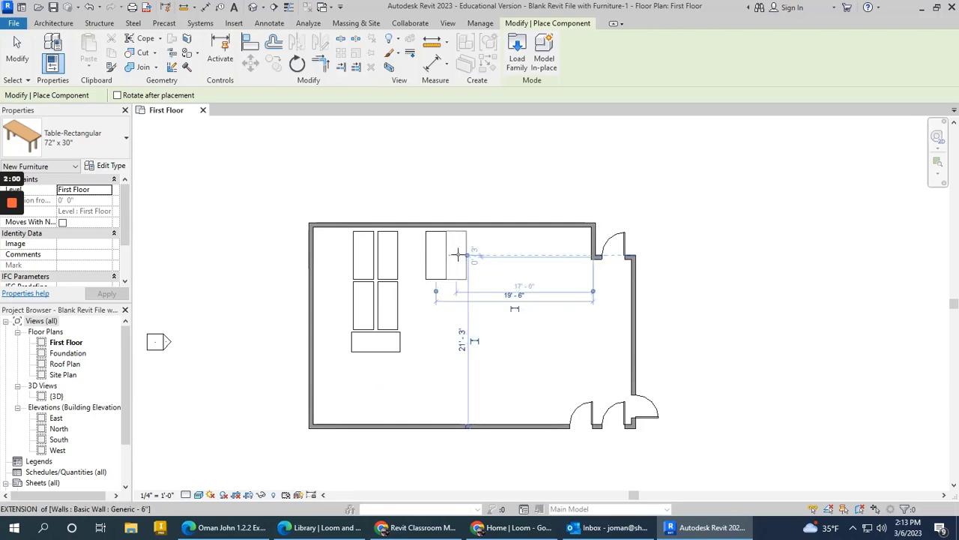
click(460, 255)
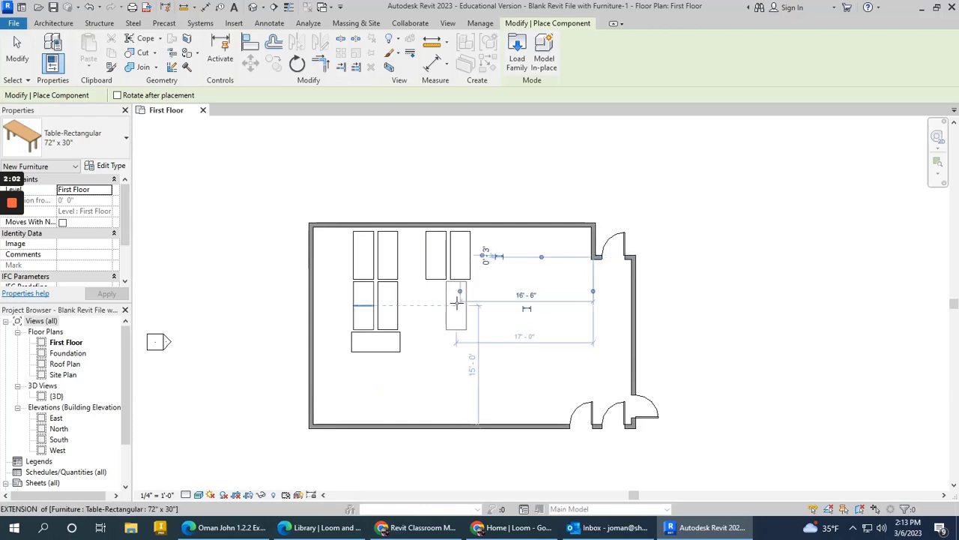
click(460, 303)
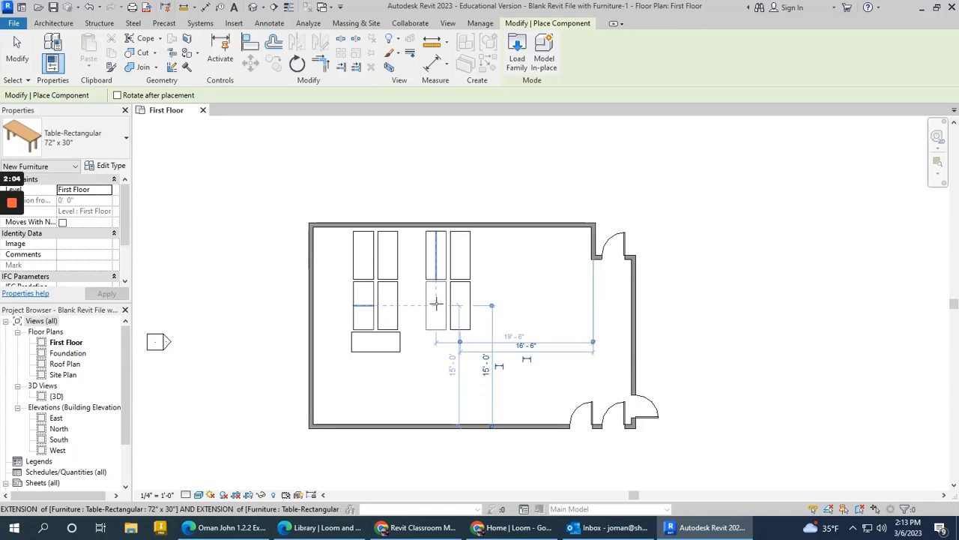
click(435, 303)
key(space)
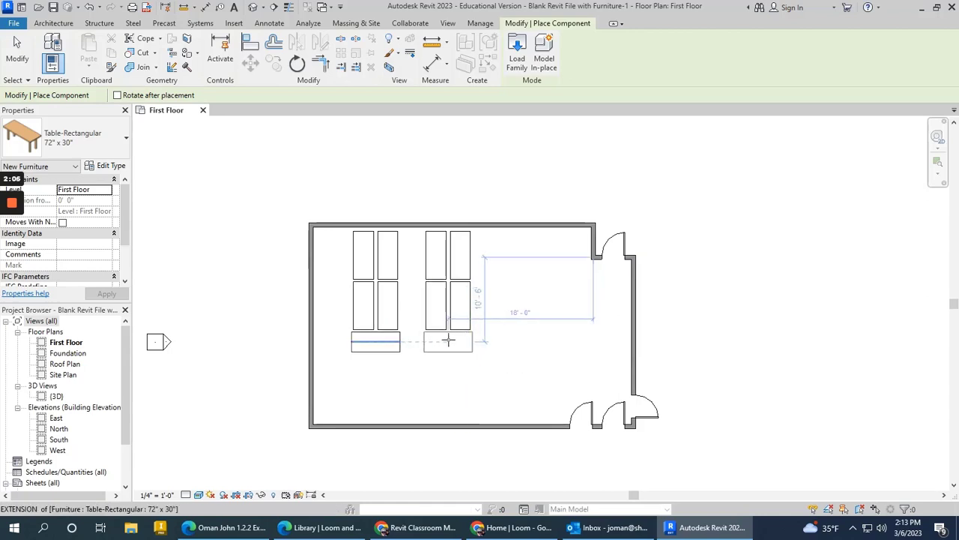
click(448, 340)
Step: Add a third table cluster, its first table 25'-6" from the left wall: two upright tables, one below the right one, and a rotated table beneath
key(space)
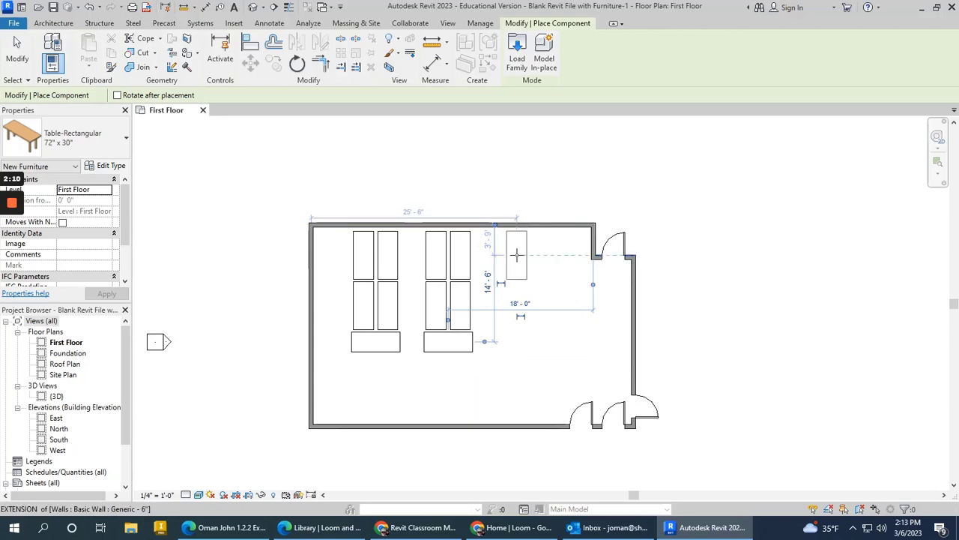
click(516, 254)
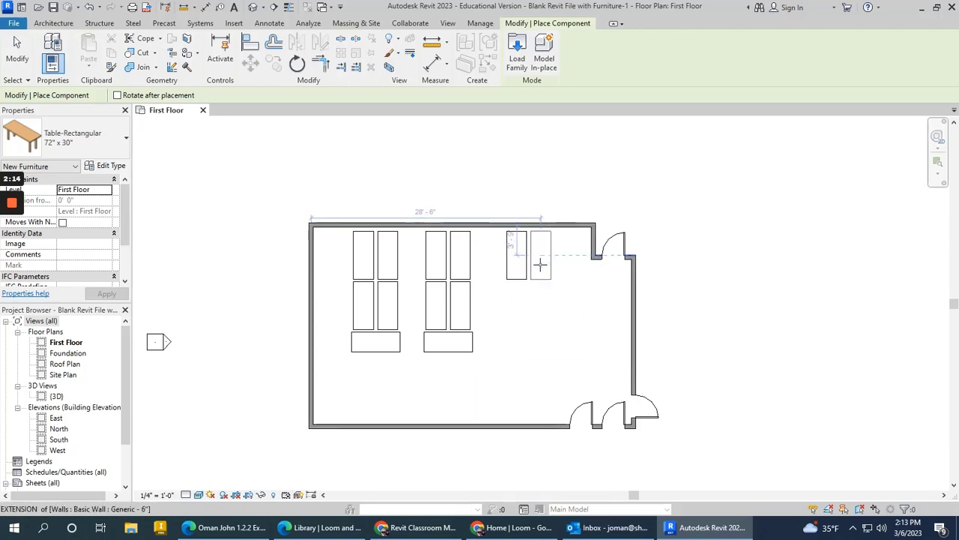
click(541, 255)
click(541, 303)
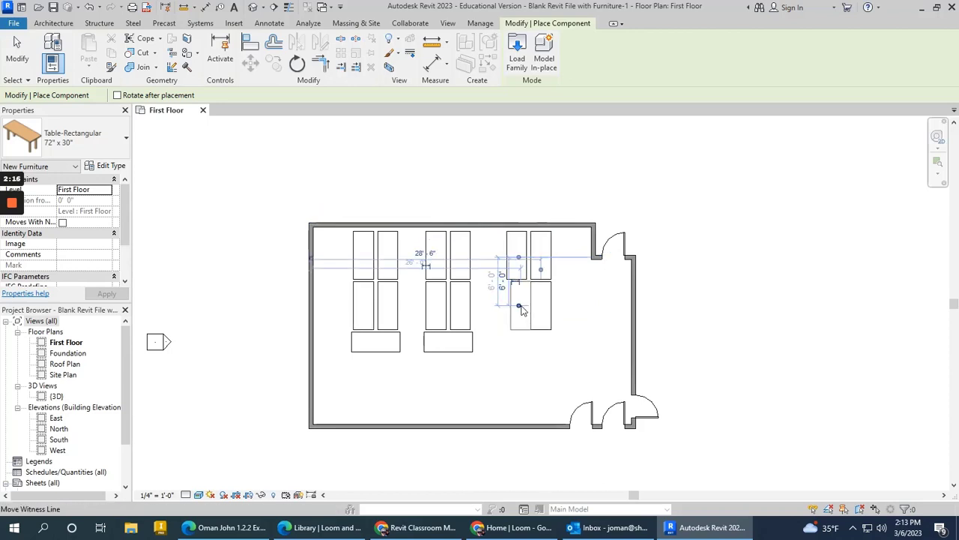
click(519, 307)
key(space)
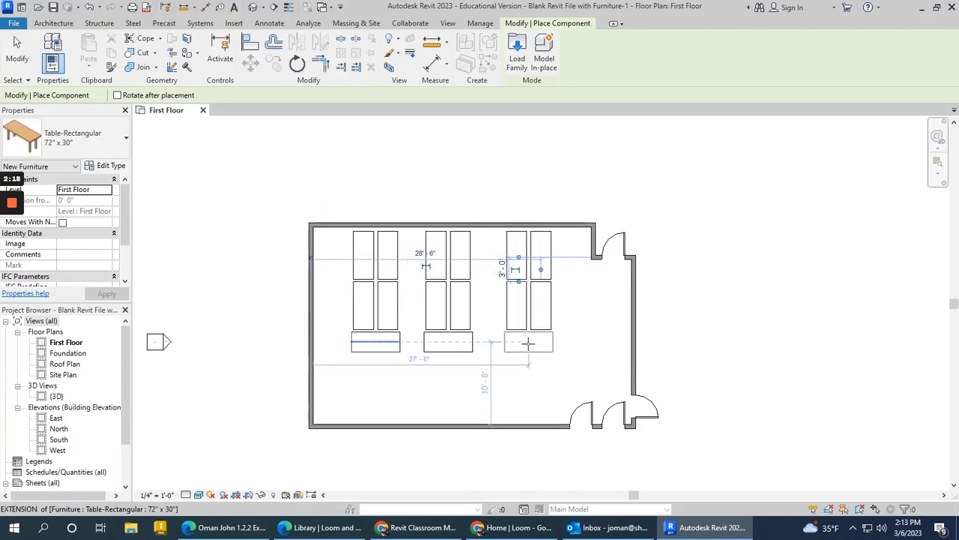
click(530, 341)
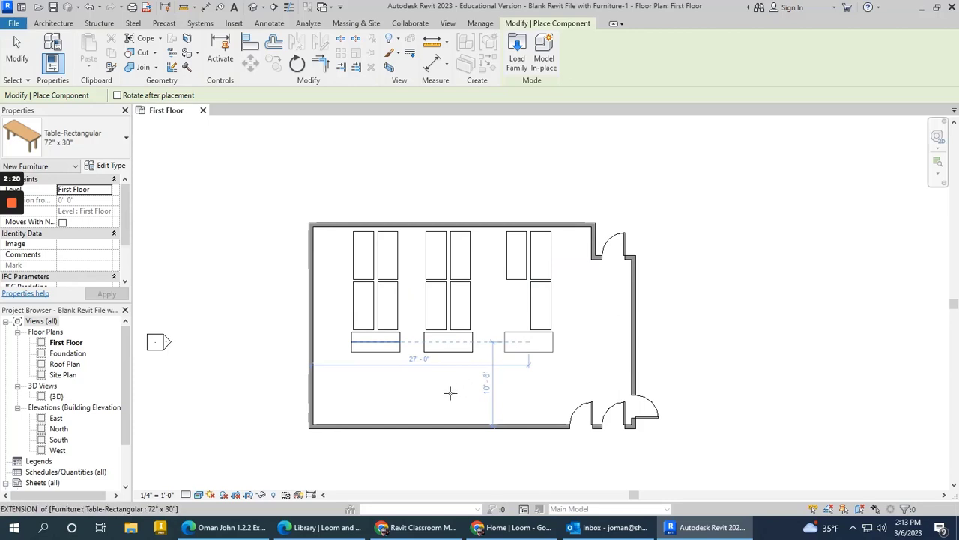
Step: Place five upright 72" x 30" tables along the bottom wall, centered 3'-6" from it: a pair, a single and another pair
key(space)
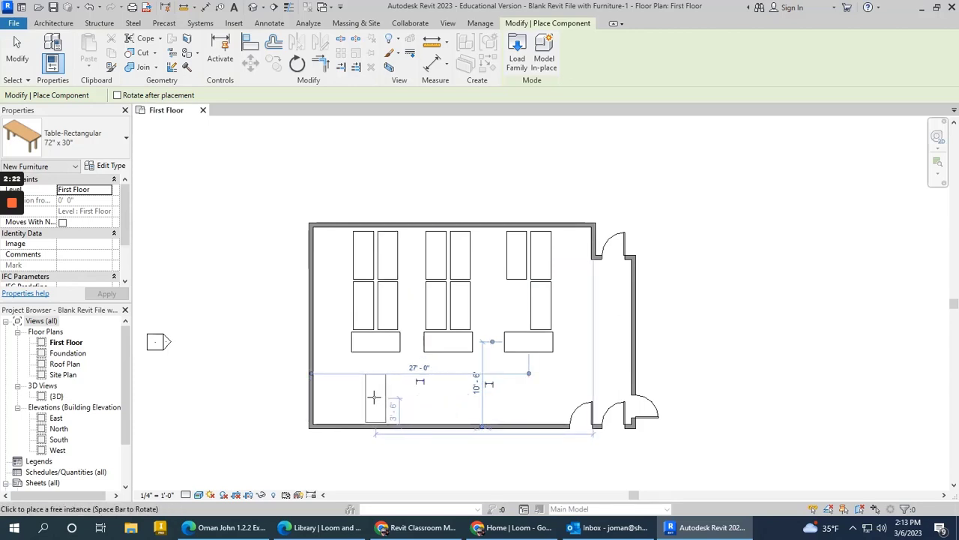
click(367, 398)
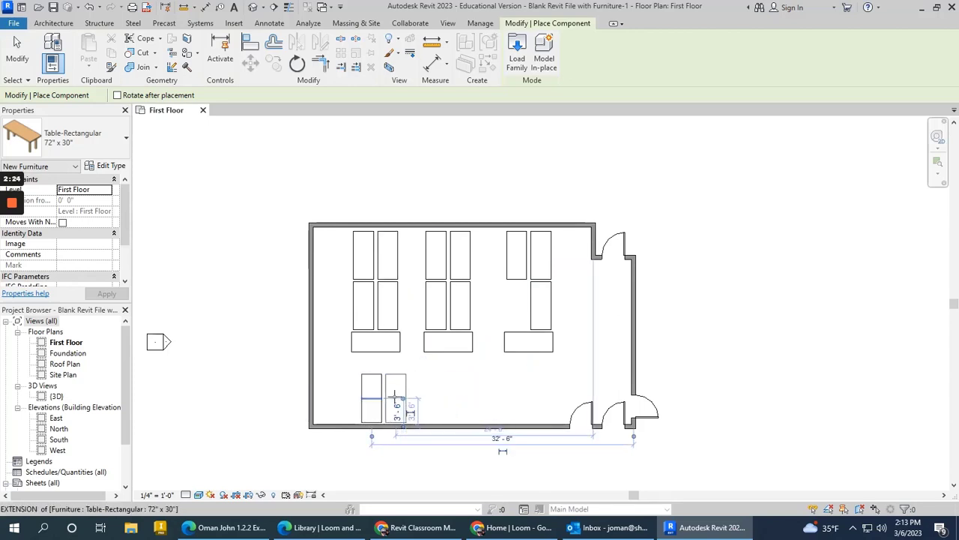
click(407, 397)
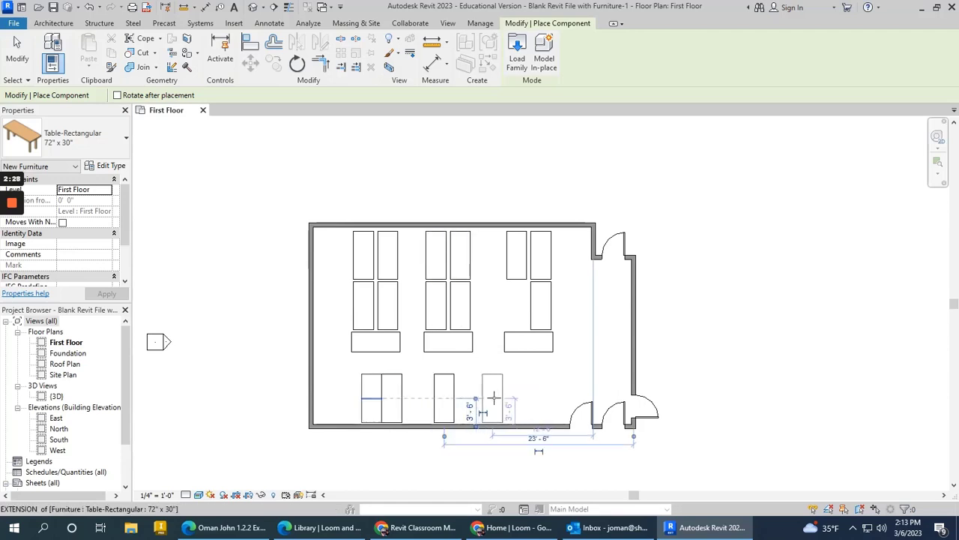
click(501, 397)
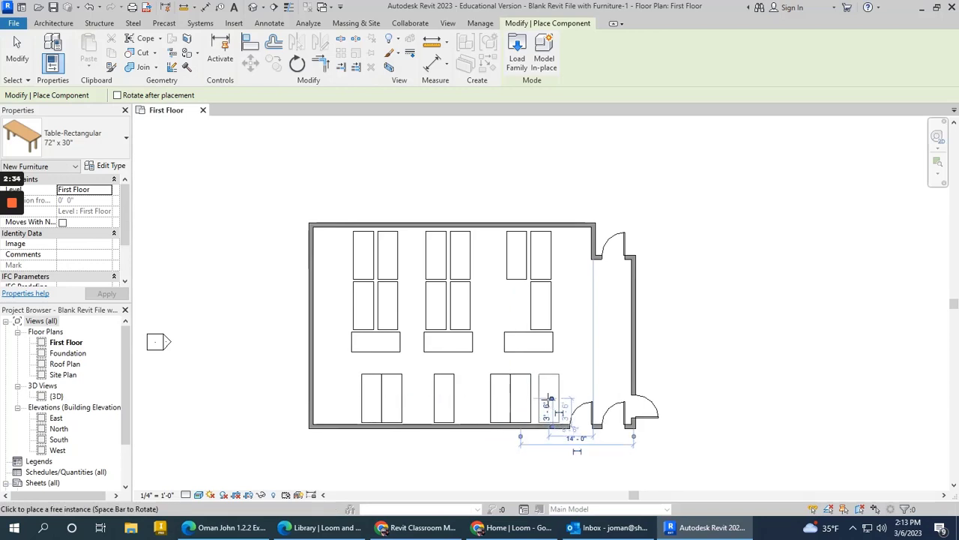
key(Escape)
key(Escape)
Step: Place four Chair-Breuer chairs along the left side of the first table cluster, two at each upright table
click(141, 51)
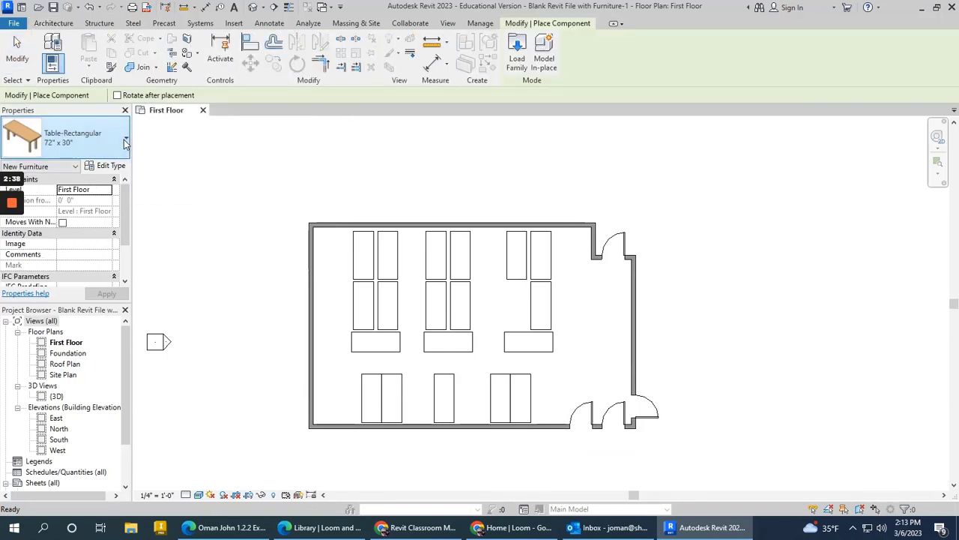
click(126, 141)
drag(172, 275, 174, 206)
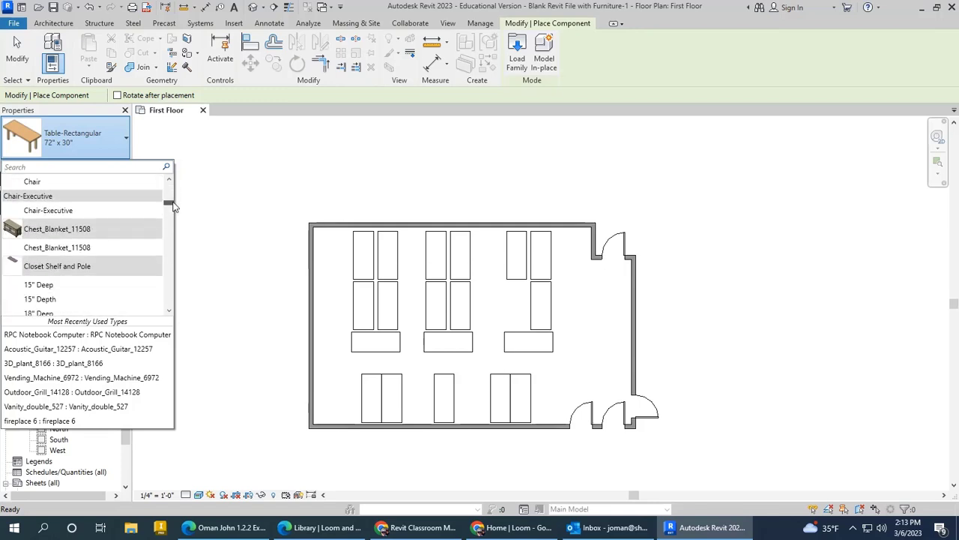
scroll(81, 223, up, 2)
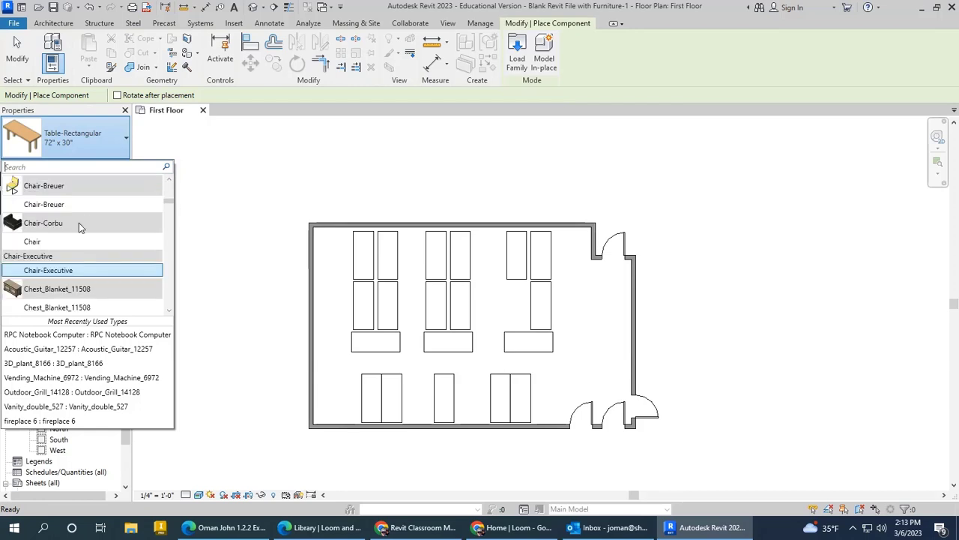
click(70, 203)
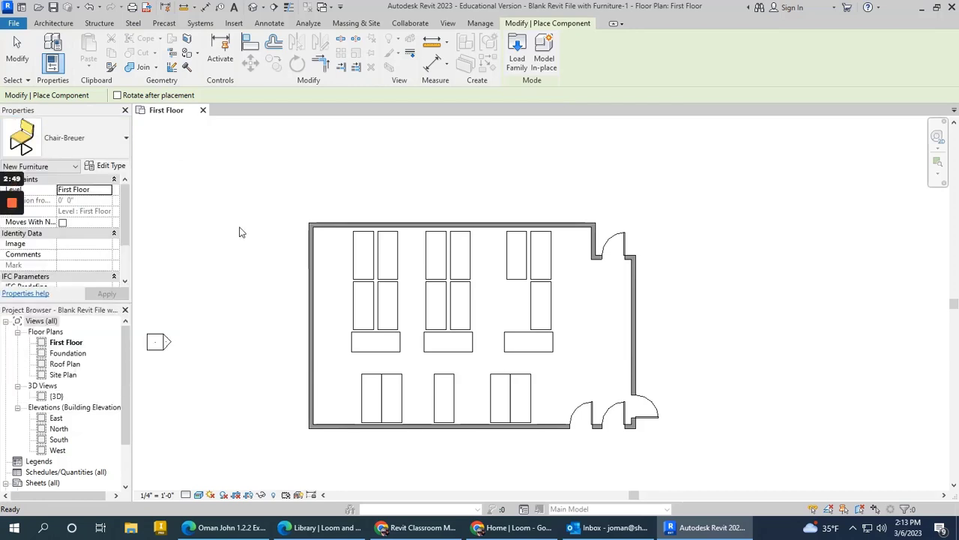
click(352, 249)
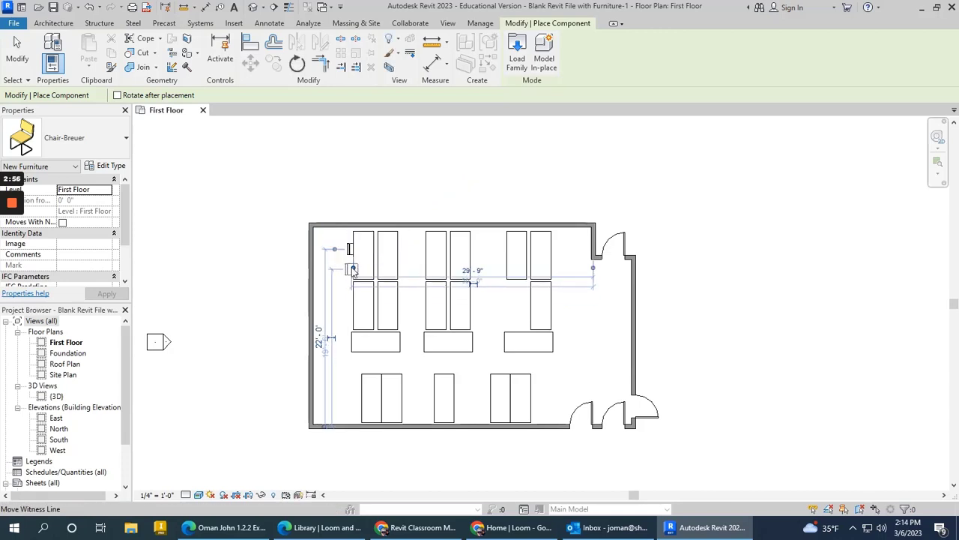
scroll(353, 270, up, 5)
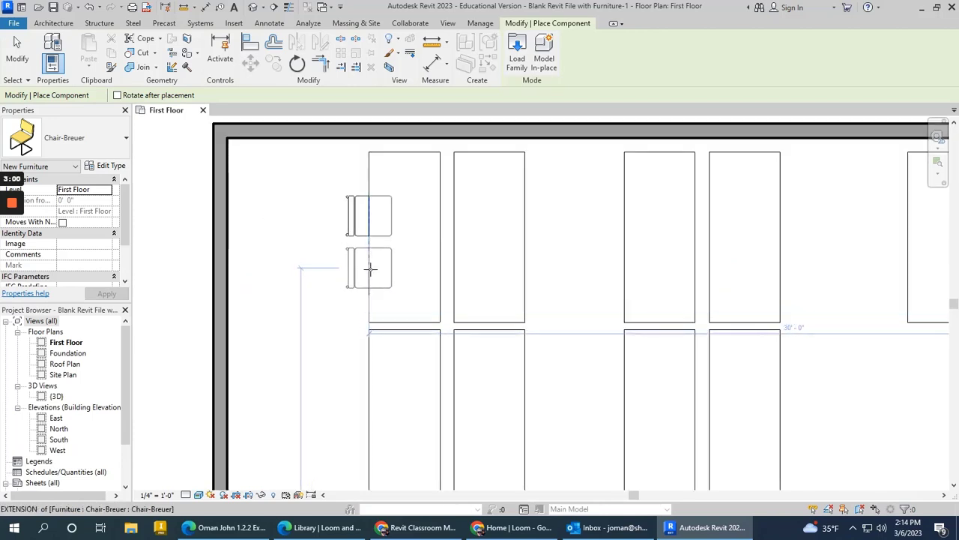
click(369, 270)
click(368, 377)
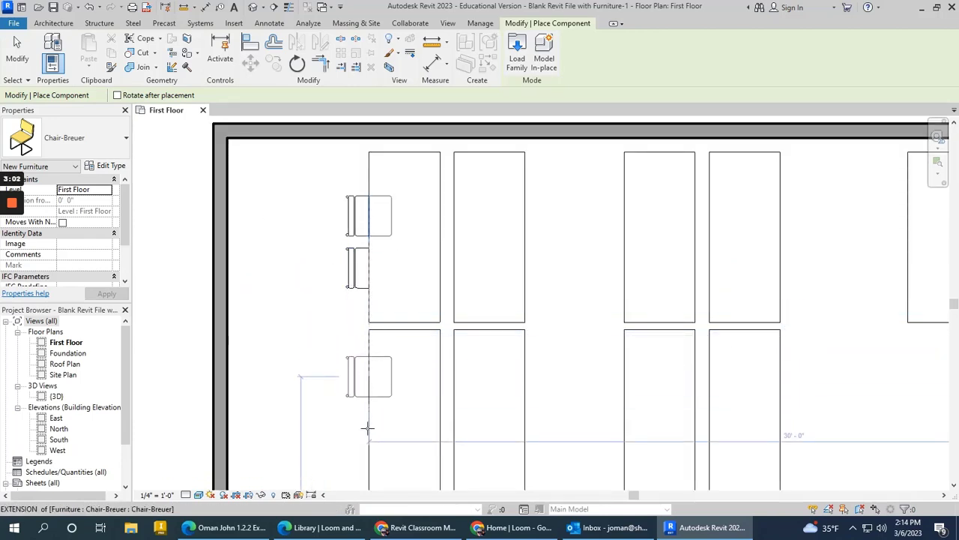
click(367, 453)
Step: Place two chairs below the first cluster's rotated table and four along the cluster's right side, backs facing away from the tables
scroll(315, 315, down, 5)
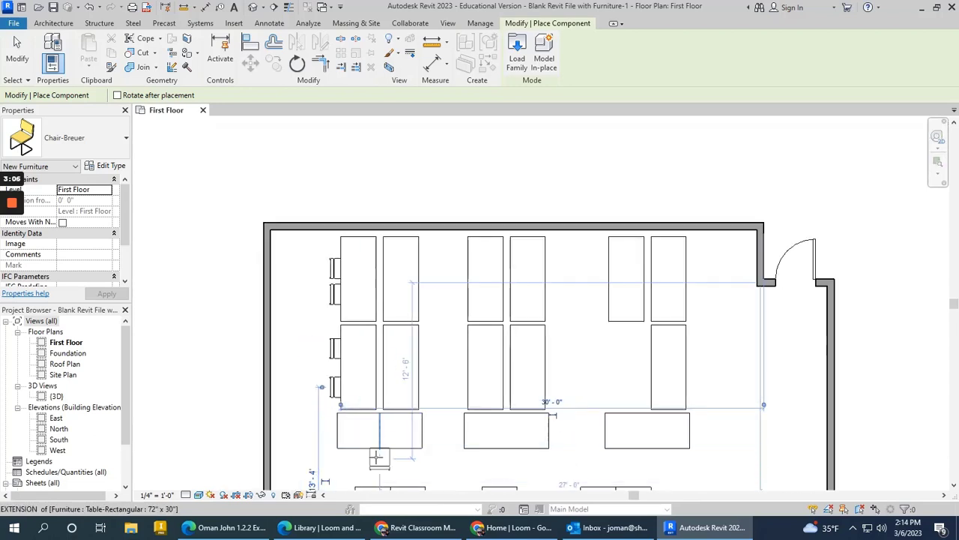
click(359, 451)
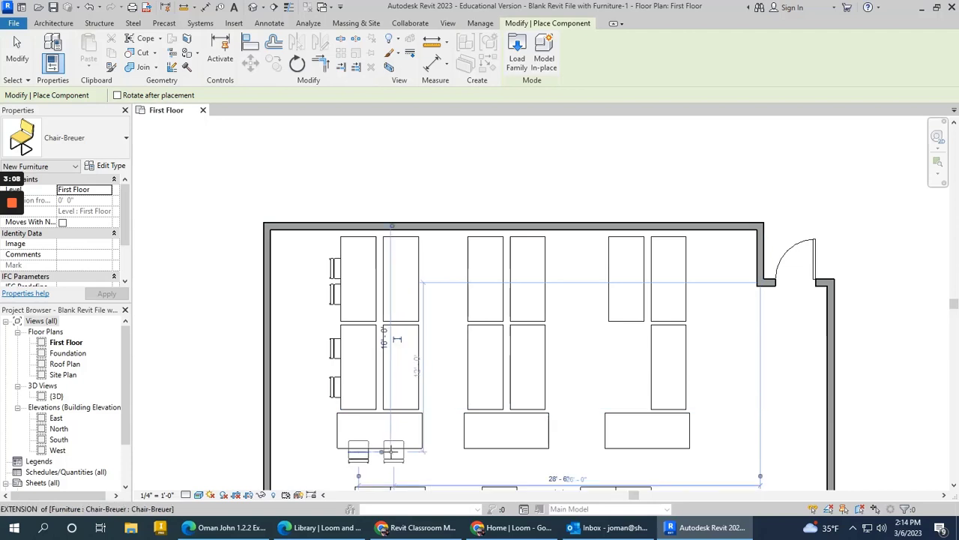
click(401, 451)
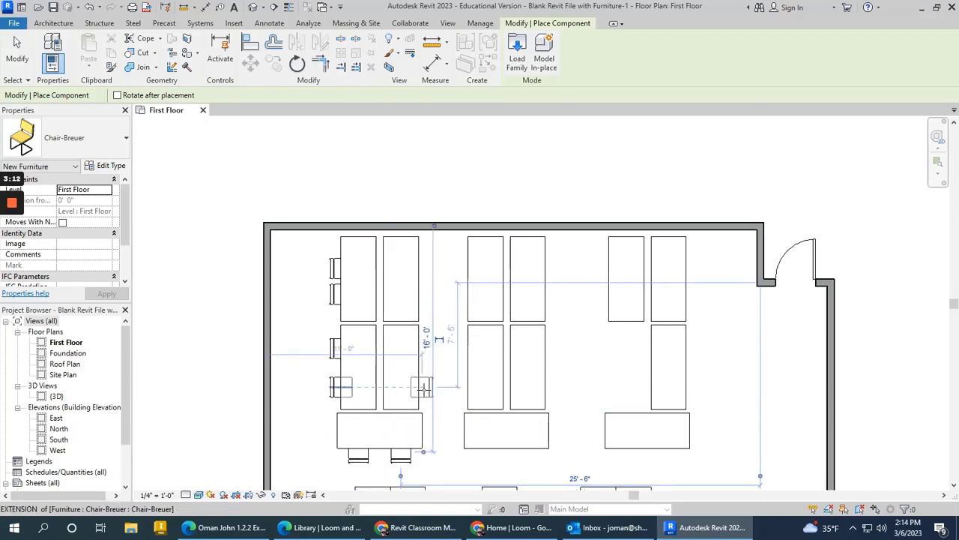
click(422, 393)
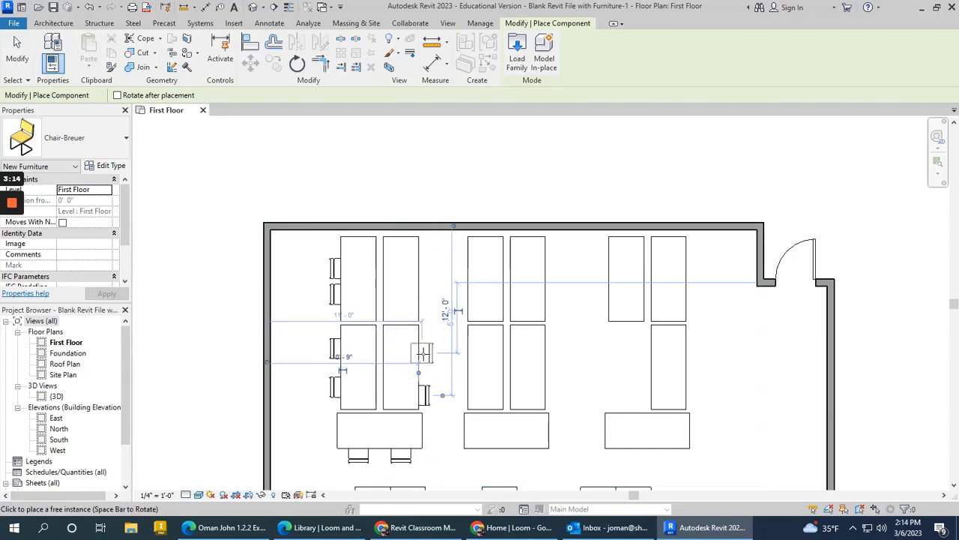
click(422, 349)
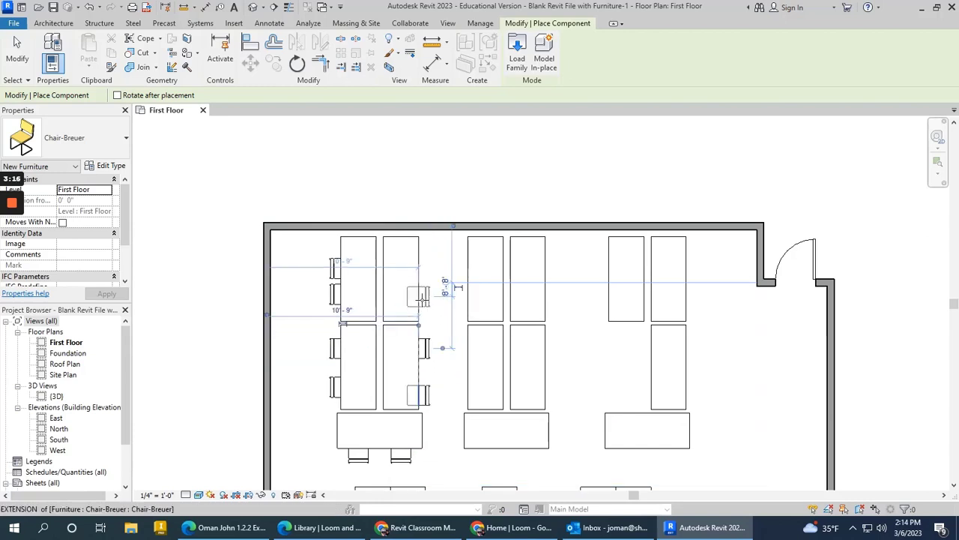
click(421, 297)
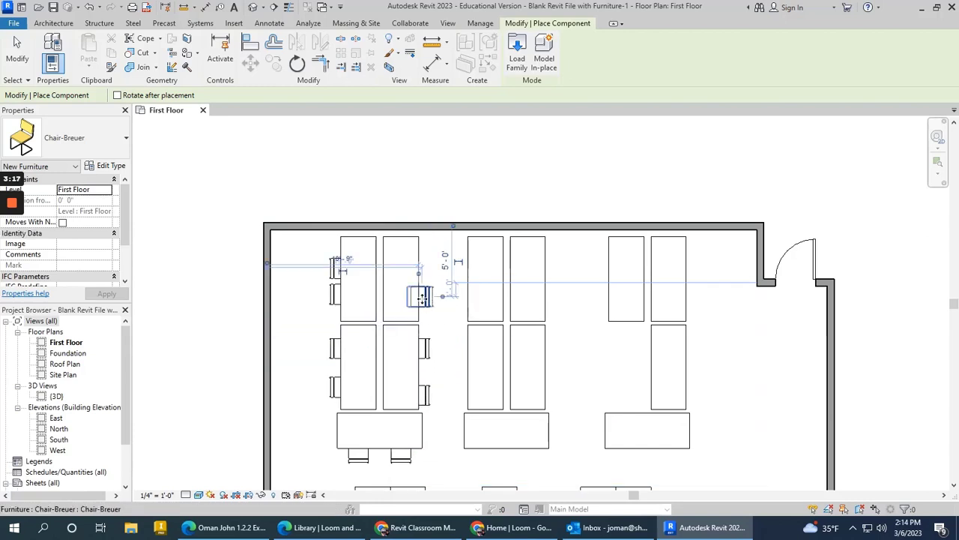
click(446, 259)
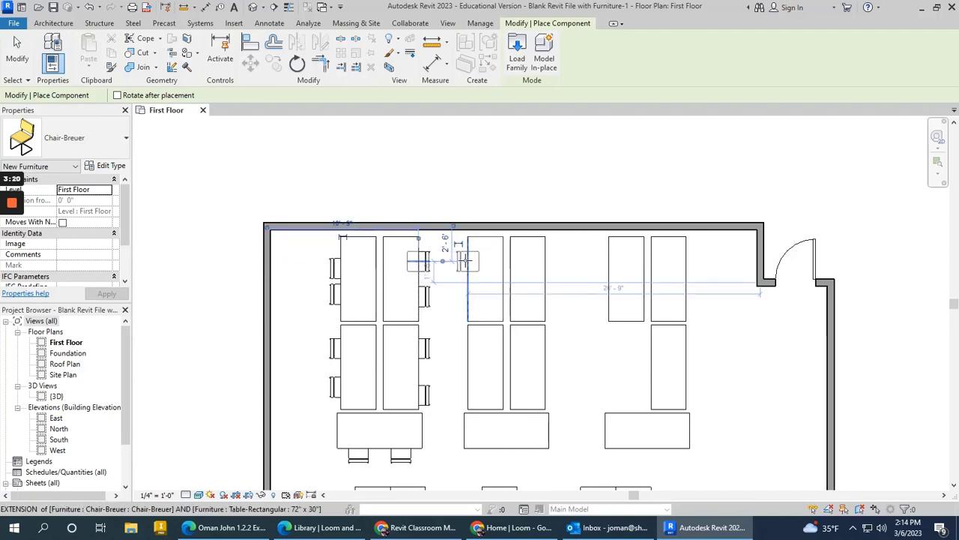
Step: Place four chairs along the left side of the middle cluster and two below its rotated table
click(466, 260)
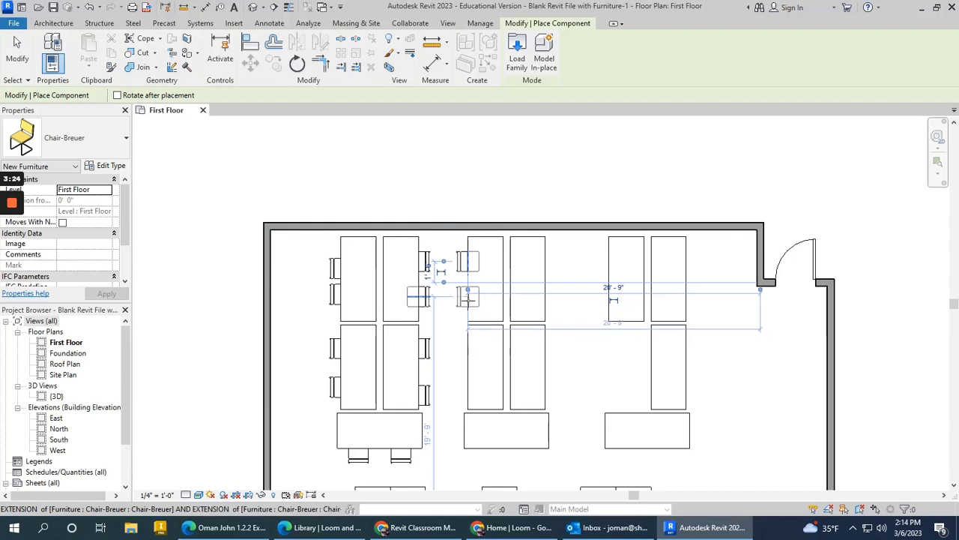
click(468, 297)
click(467, 356)
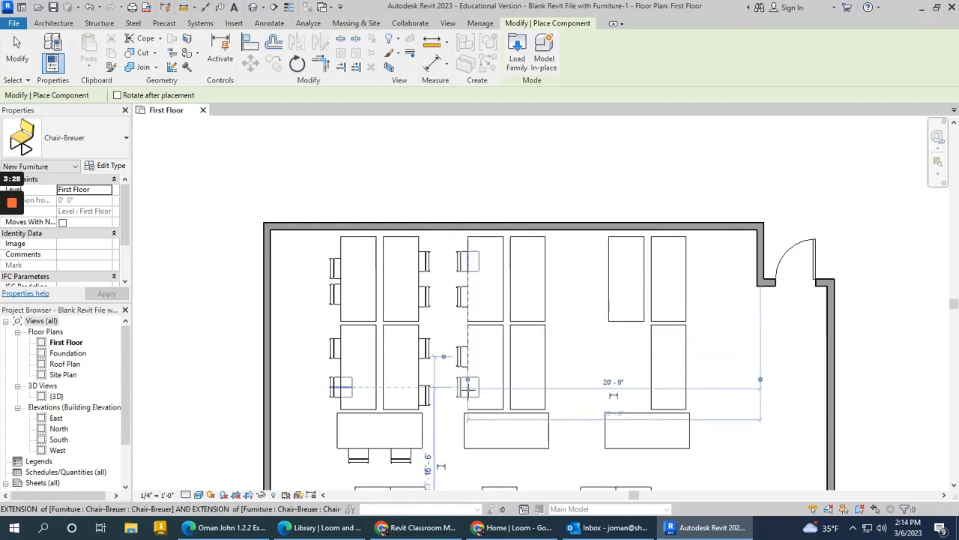
click(468, 387)
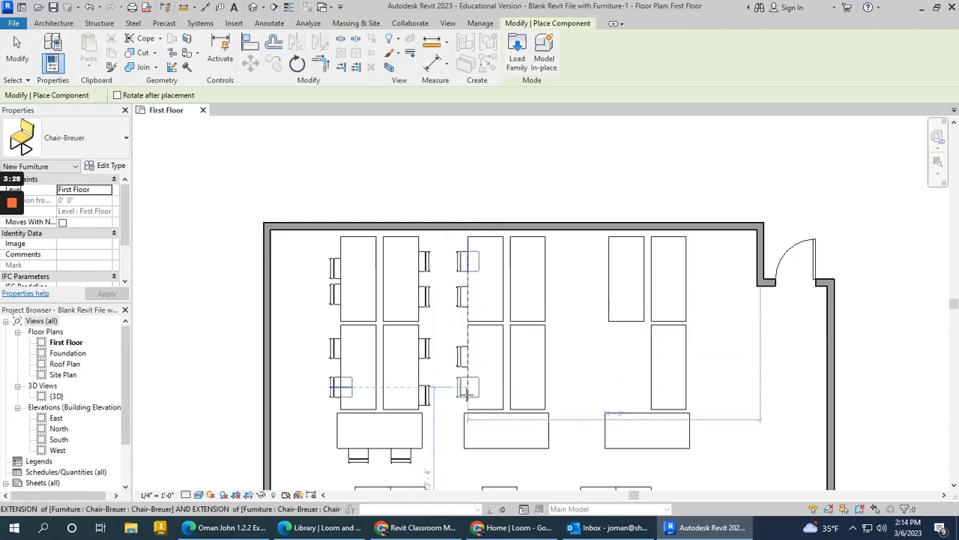
click(486, 446)
click(527, 443)
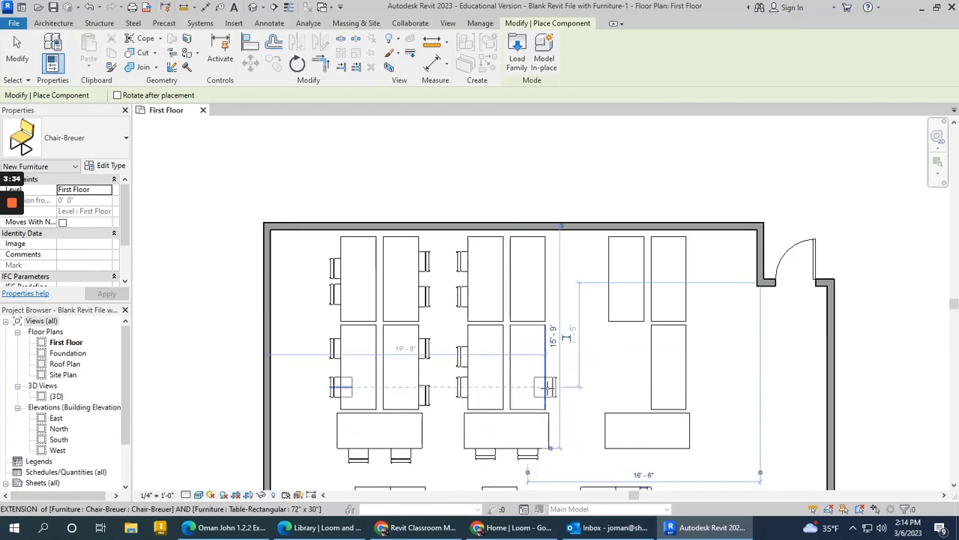
Step: Place four chairs along the right side of the middle cluster, two at each upright table
click(547, 386)
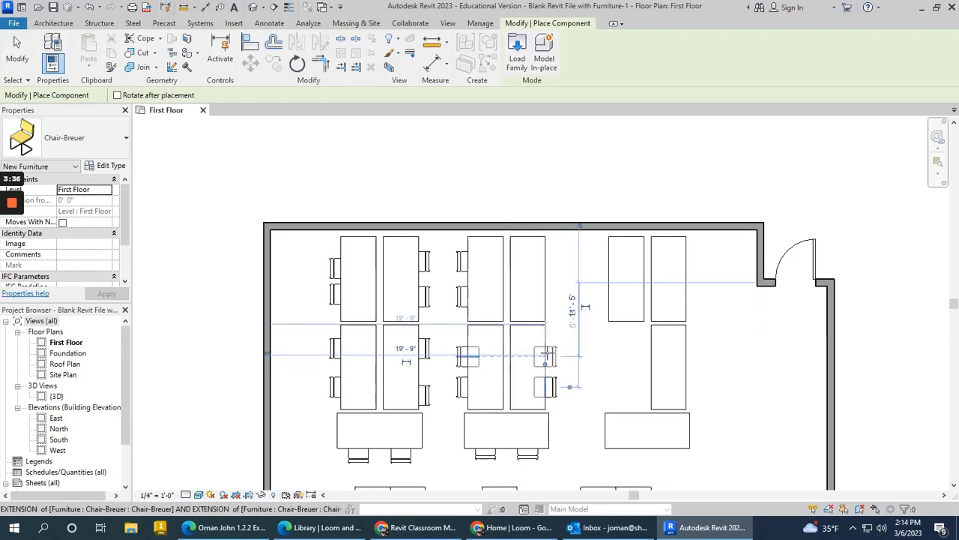
click(548, 356)
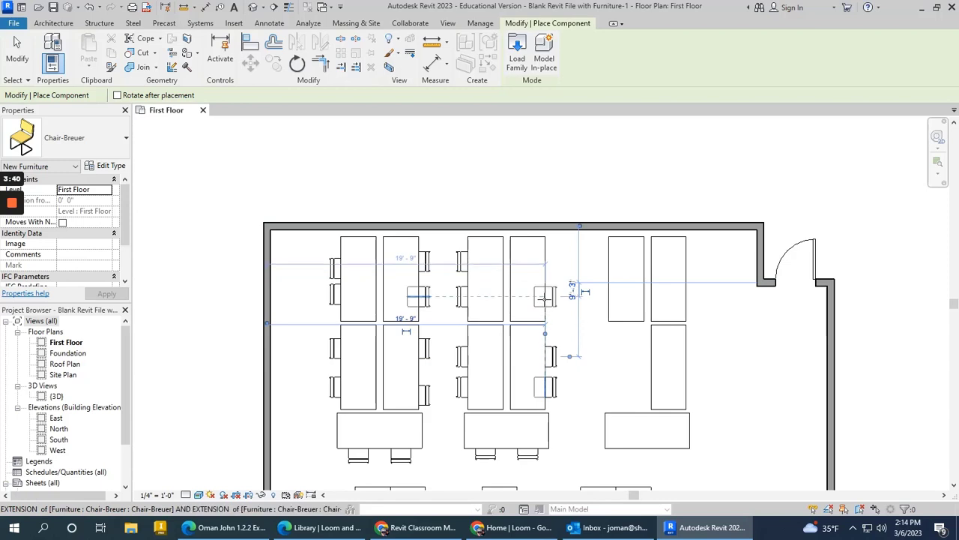
click(550, 296)
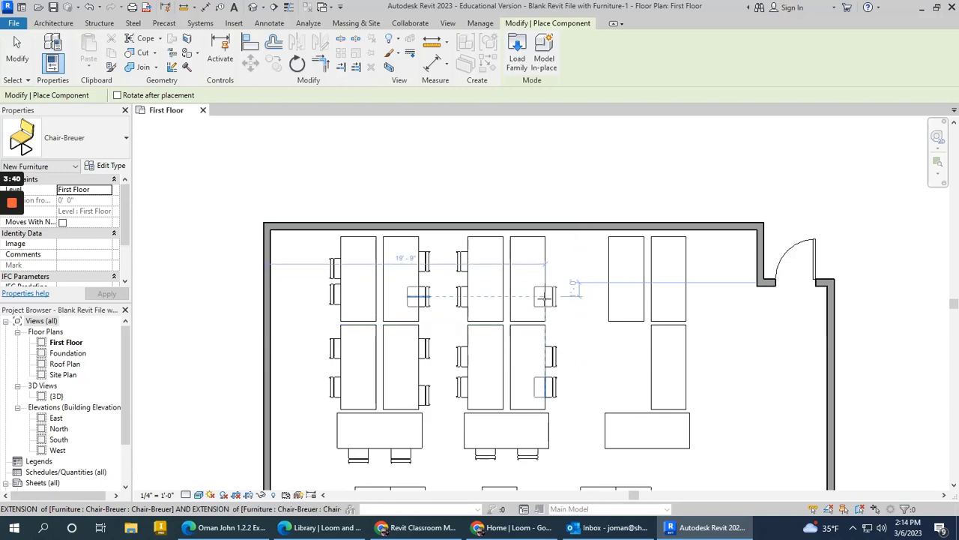
click(548, 259)
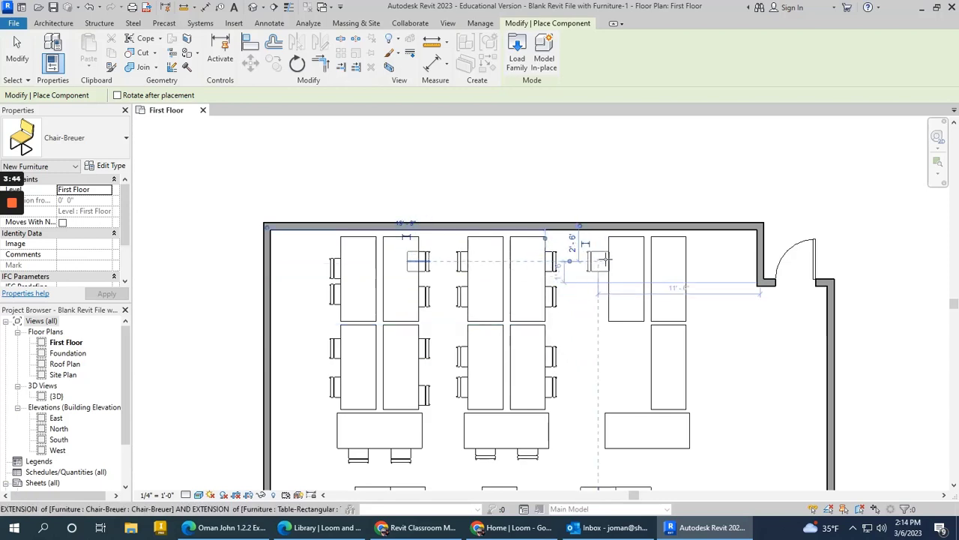
Step: Place four Chair-Breuer chairs along the left side of the third cluster, two at each upright table position
click(609, 261)
click(609, 298)
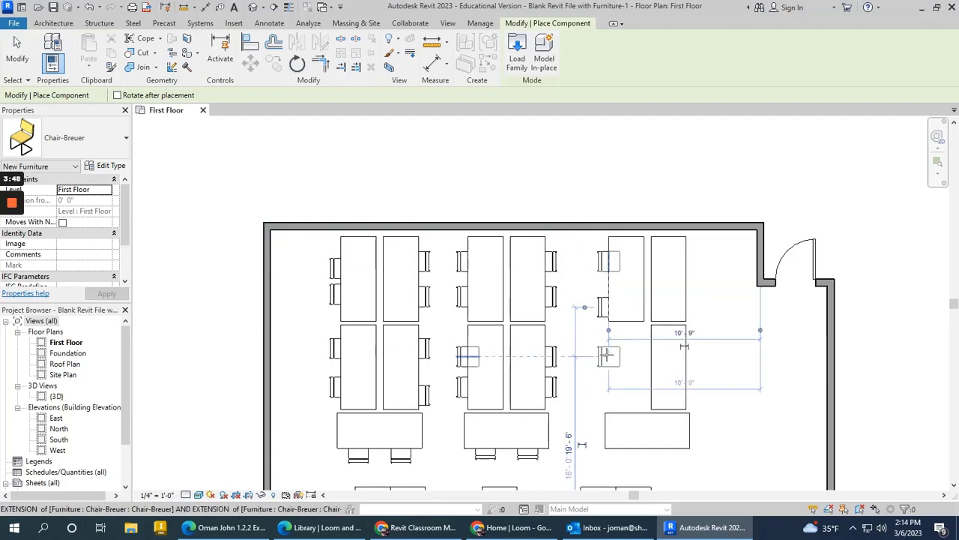
click(608, 355)
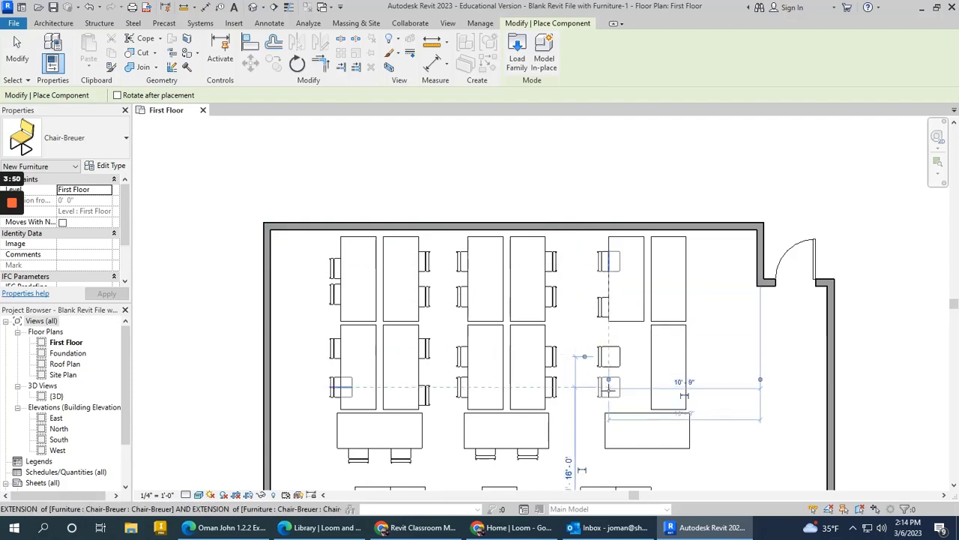
click(609, 392)
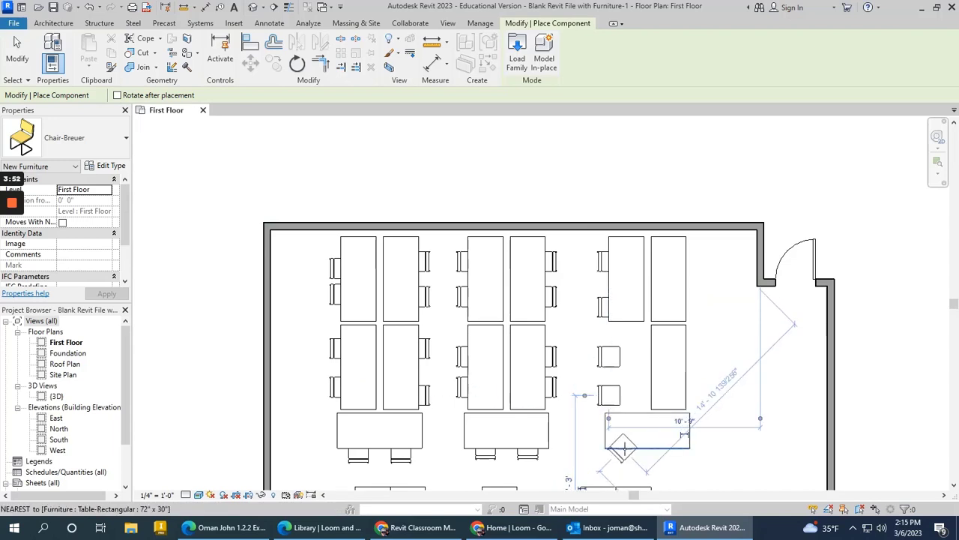
Step: Place two chairs below the third cluster's rotated table and four along the cluster's right side, backs facing away from the tables
click(627, 449)
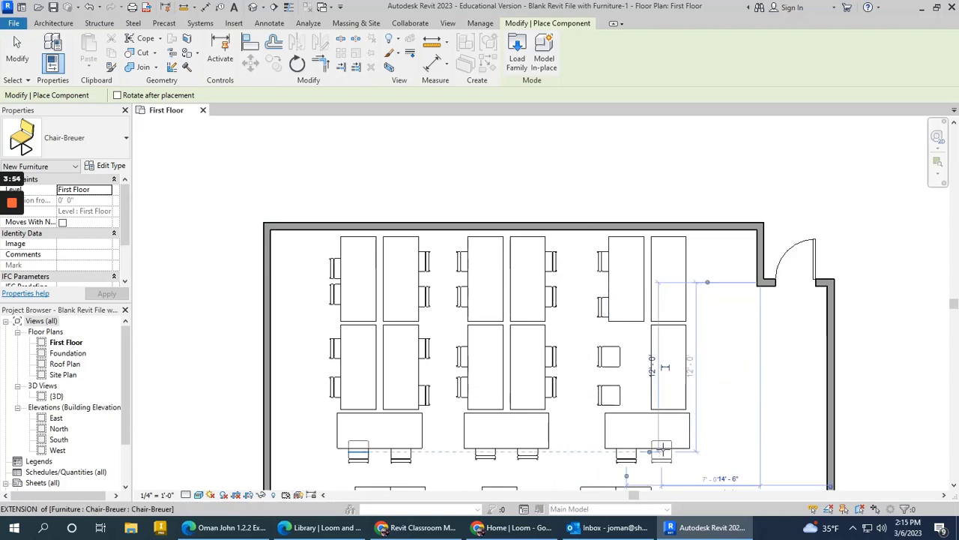
click(661, 448)
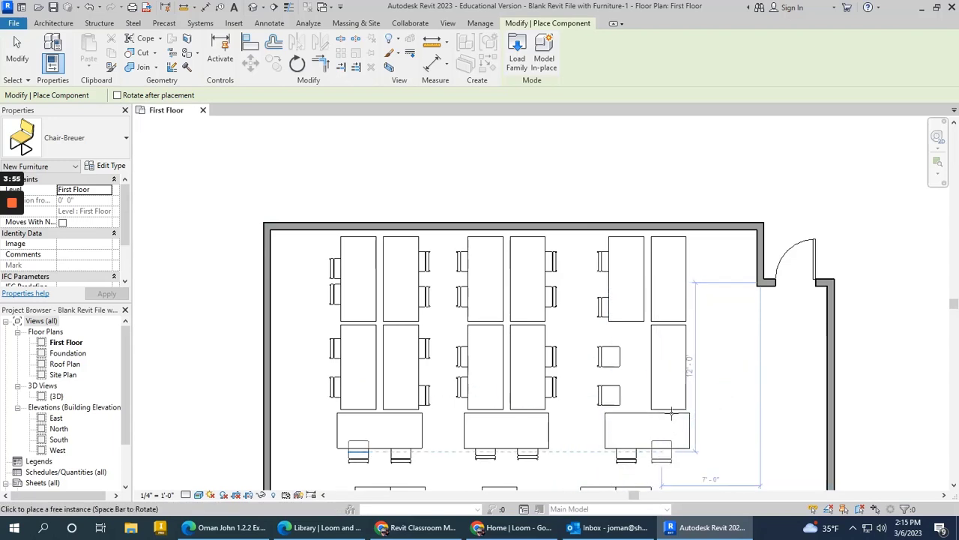
click(683, 365)
click(687, 346)
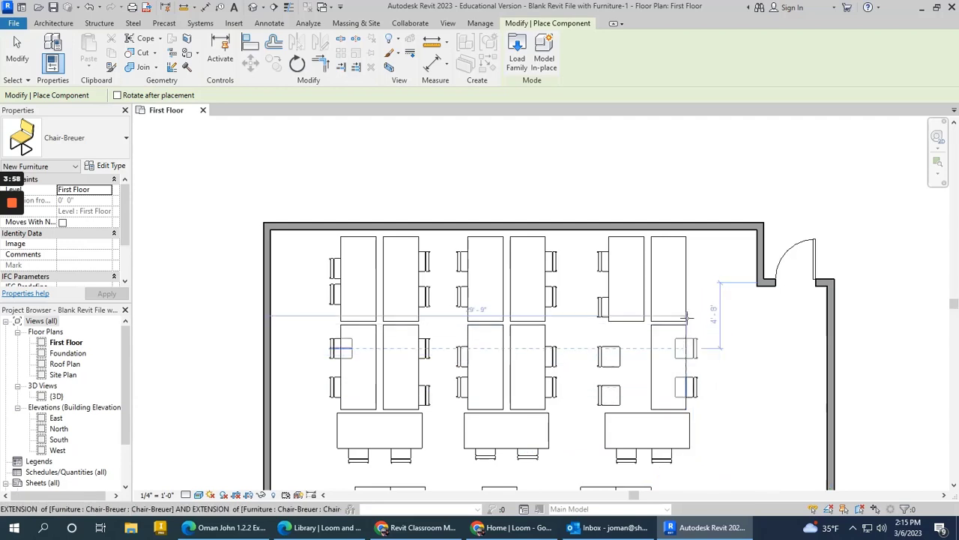
click(688, 301)
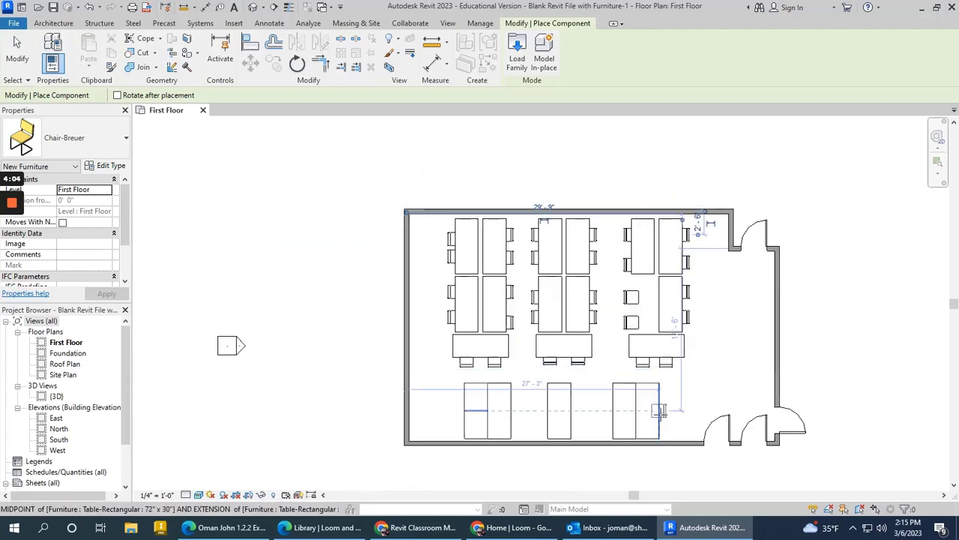
Step: Seat the lower row of tables with one chair at the right pair, two at the single middle table and one at the left pair
click(659, 410)
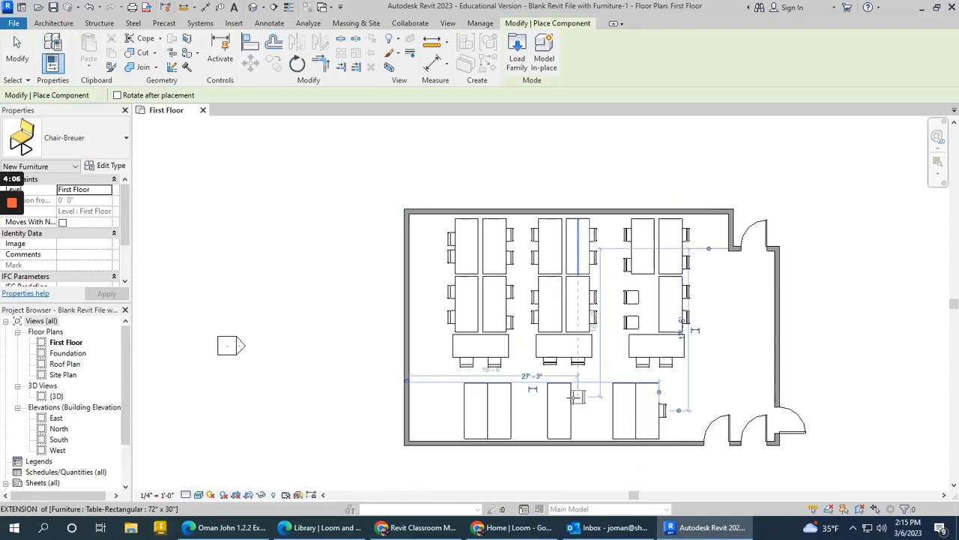
click(571, 397)
click(572, 424)
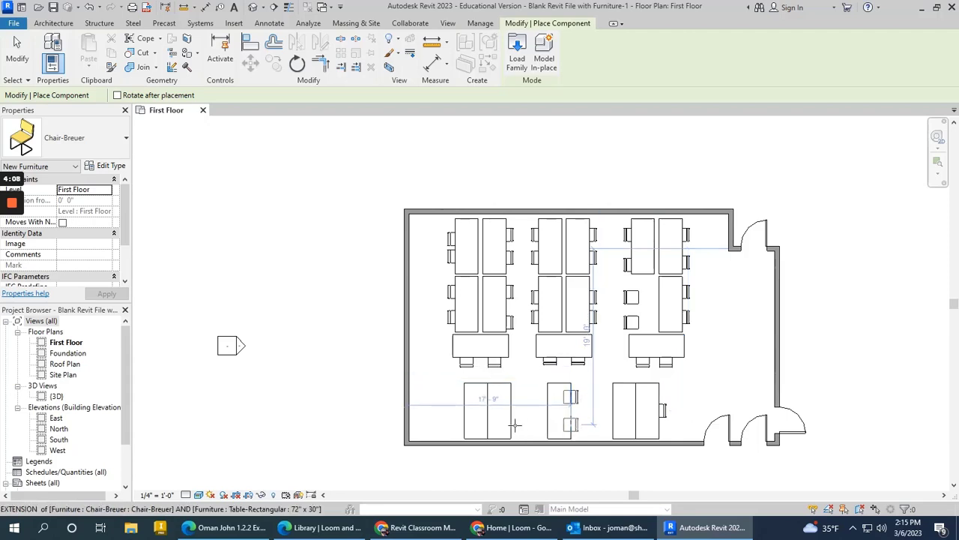
click(515, 423)
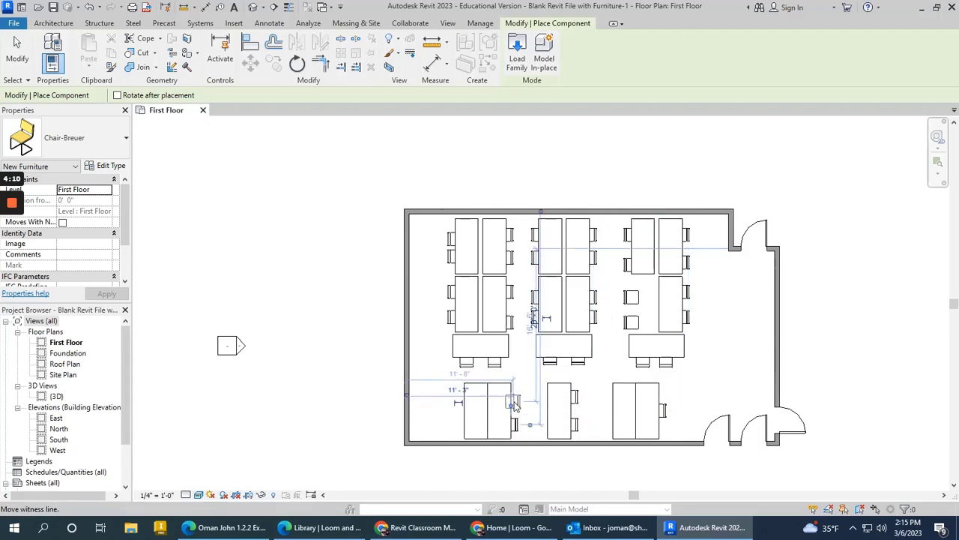
click(17, 51)
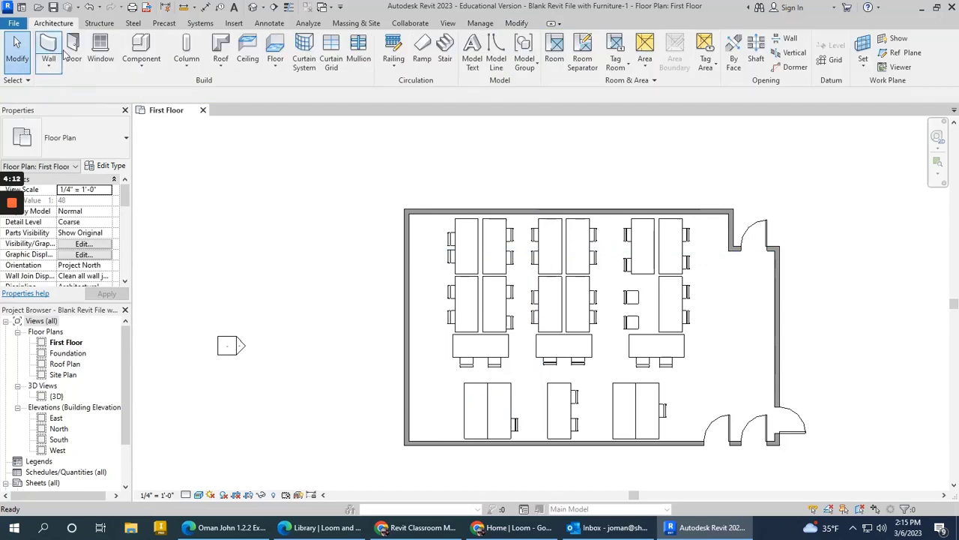
Step: Place a Table-Rectangular 72" x 30" in the empty lower-left spot of the third cluster, in front of its two chairs
click(148, 59)
click(90, 138)
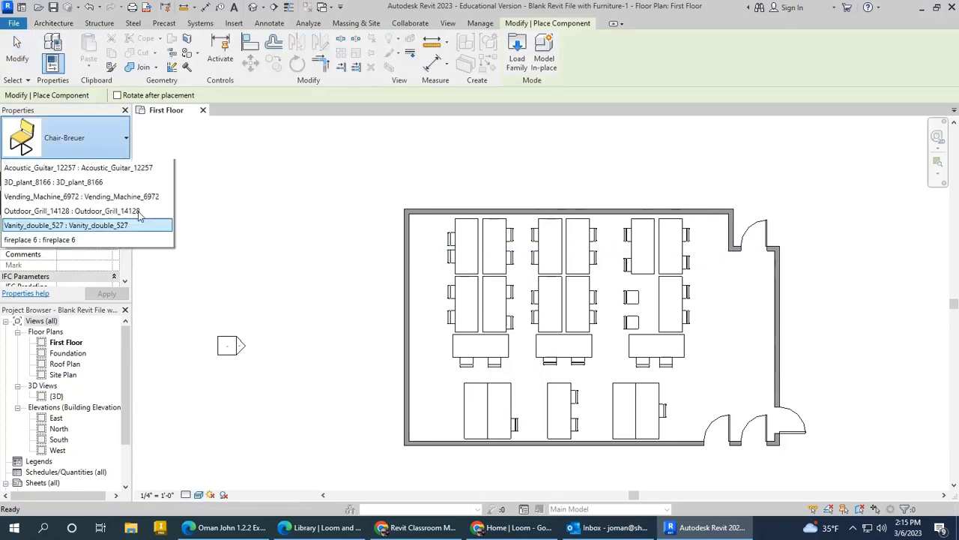
drag(170, 202, 168, 275)
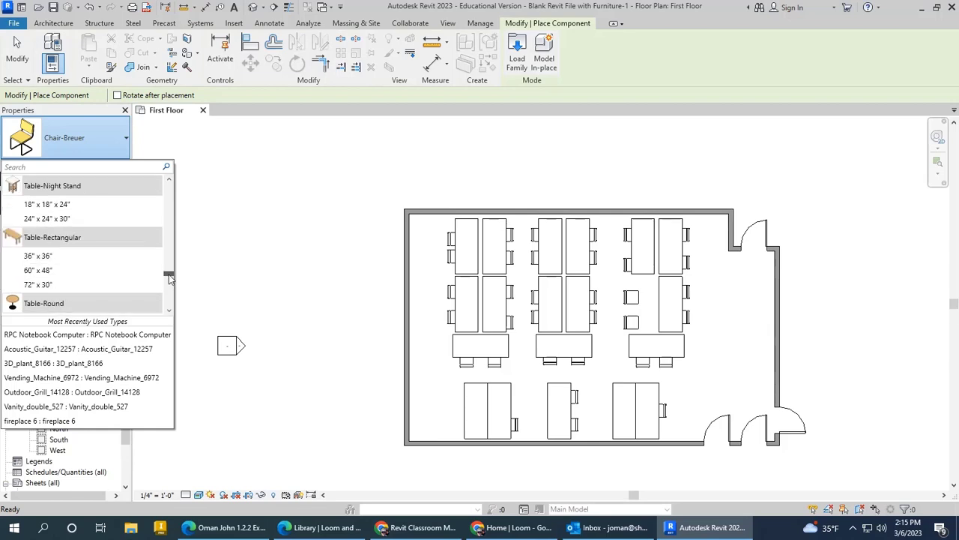
click(93, 284)
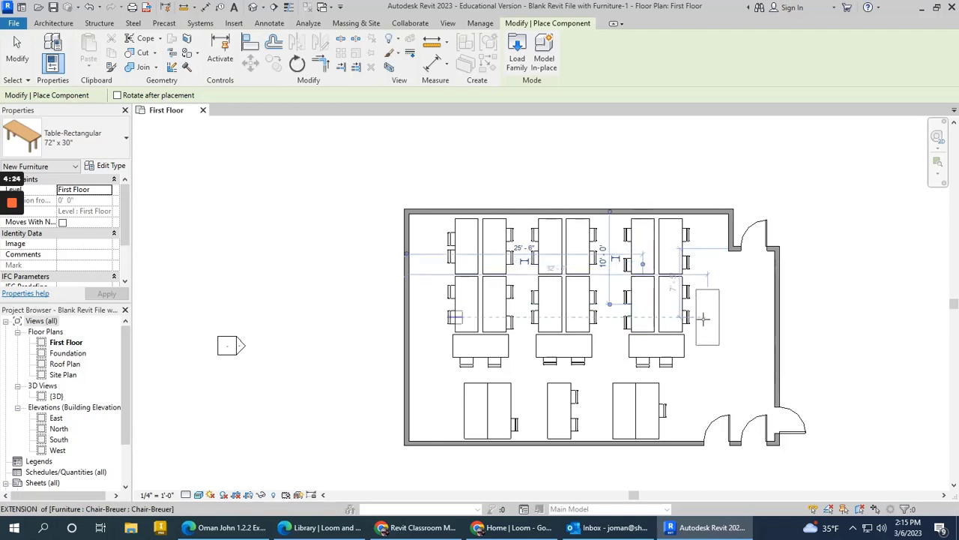
key(Escape)
key(Escape)
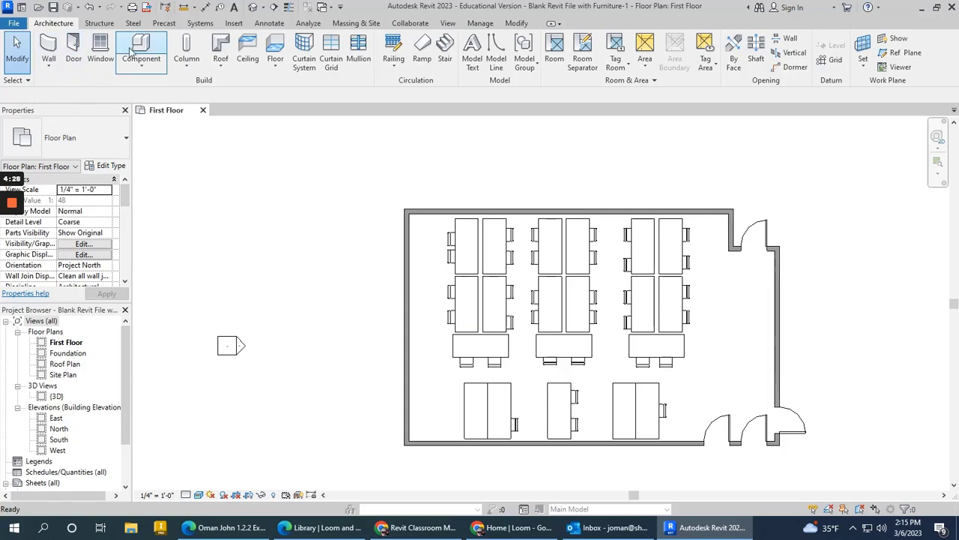
Step: Place a second Chair-Breuer beside the left table pair of the lower row, above the existing chair
click(131, 52)
click(94, 150)
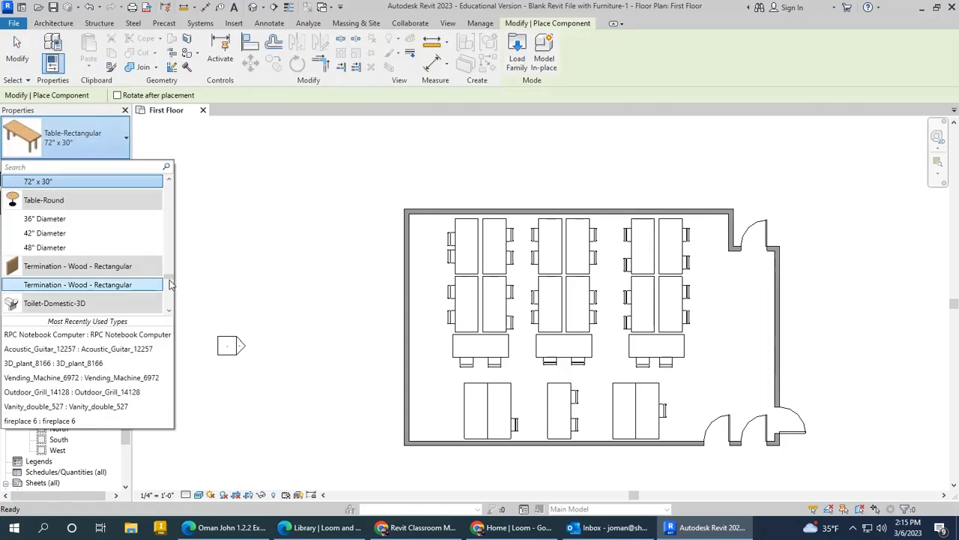
drag(171, 285, 171, 202)
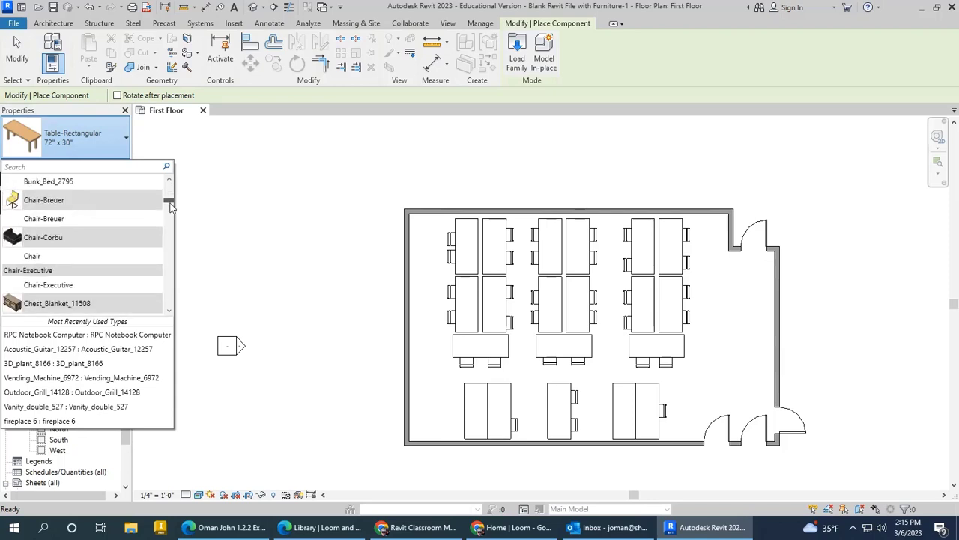
click(71, 219)
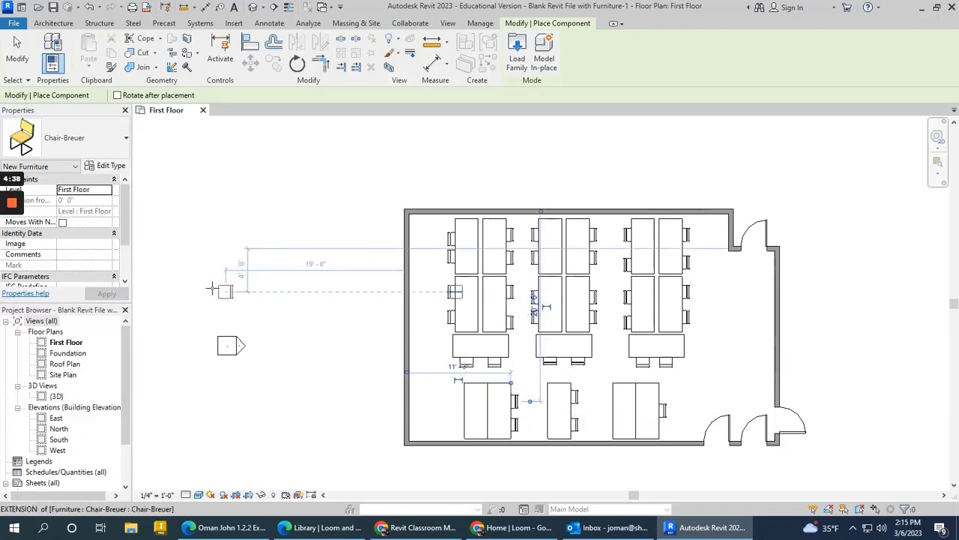
key(Escape)
key(Escape)
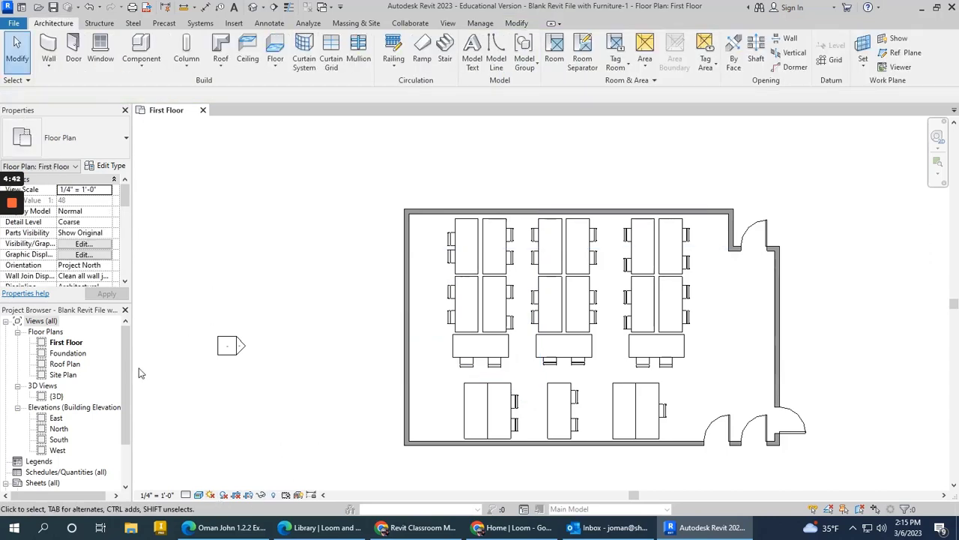
Step: Open the {3D} view and tile it beside the First Floor plan, with the whole classroom fitted in both views
double_click(57, 397)
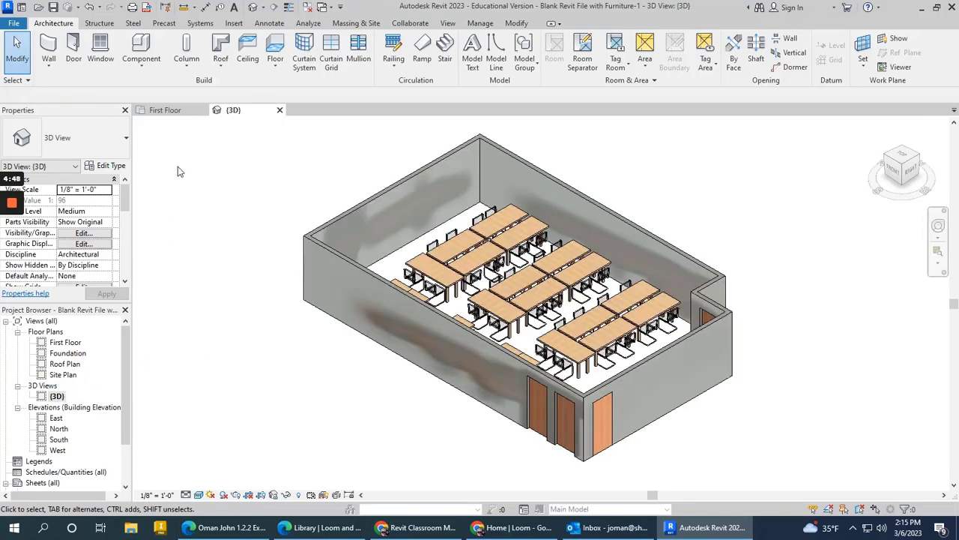
click(450, 24)
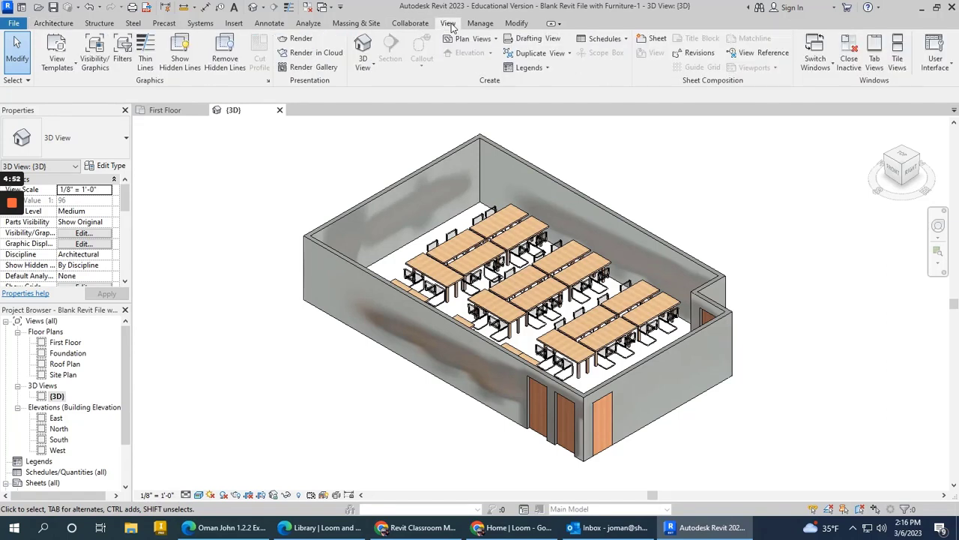
click(898, 58)
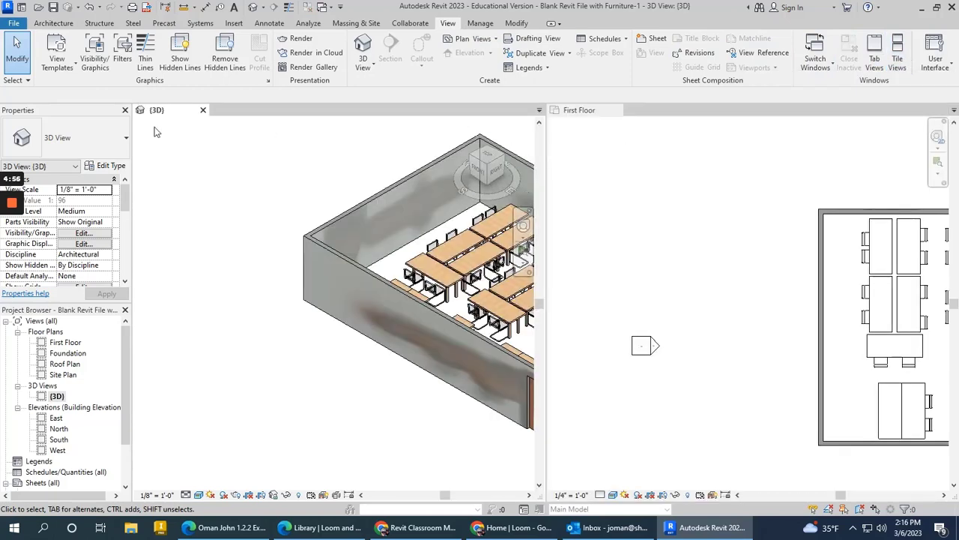
scroll(180, 297, down, 4)
scroll(333, 306, up, 2)
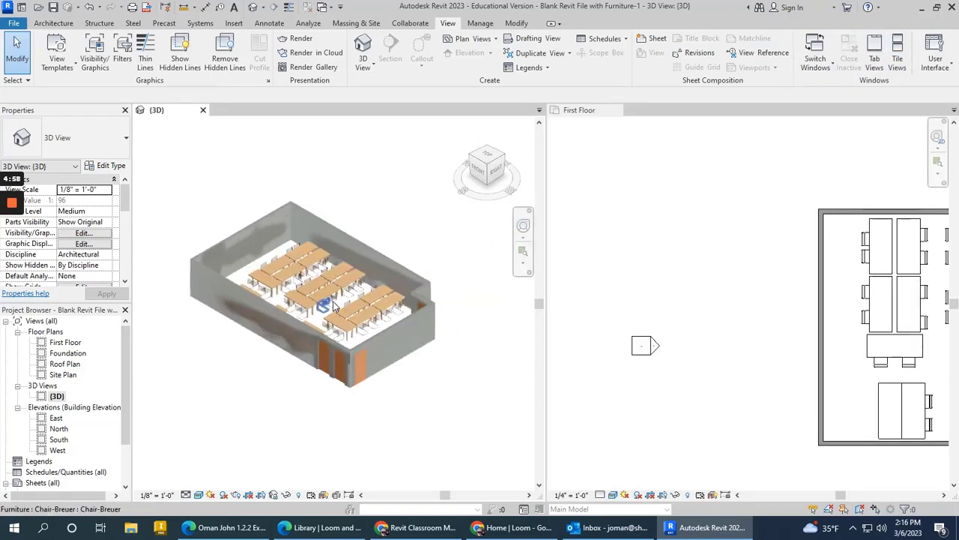
scroll(334, 306, up, 2)
scroll(605, 273, down, 4)
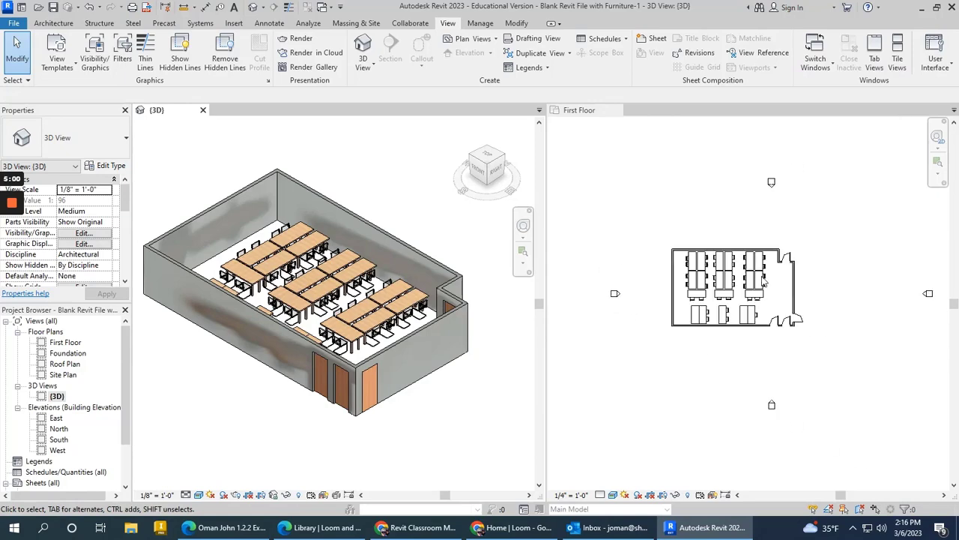
scroll(763, 280, up, 3)
scroll(755, 294, up, 1)
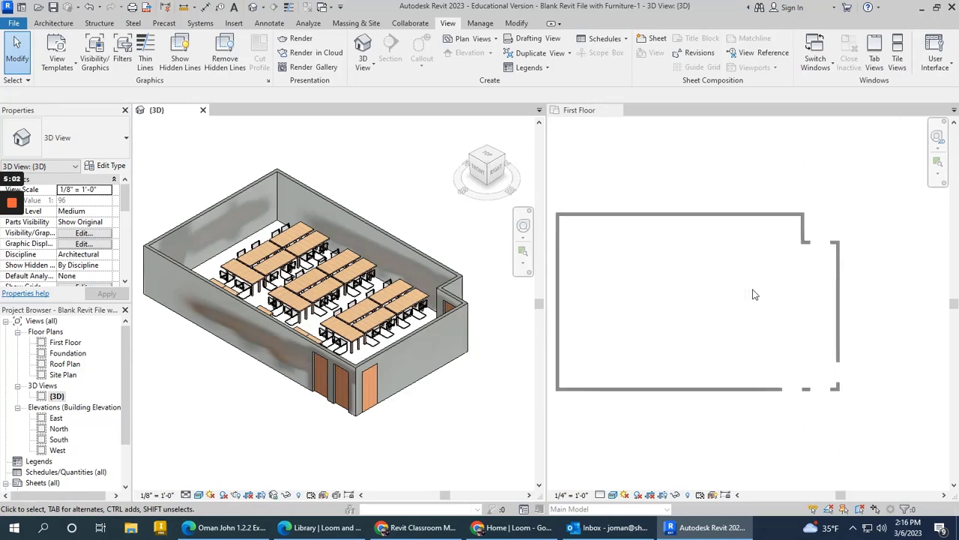
Step: Choose the RPC Notebook Computer component and set its offset from host to 2' 6"
click(53, 23)
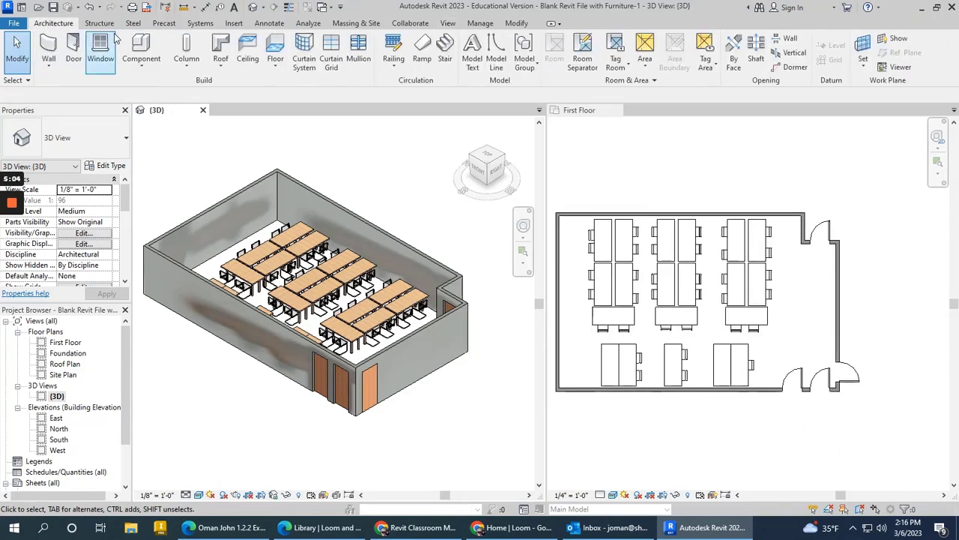
click(141, 53)
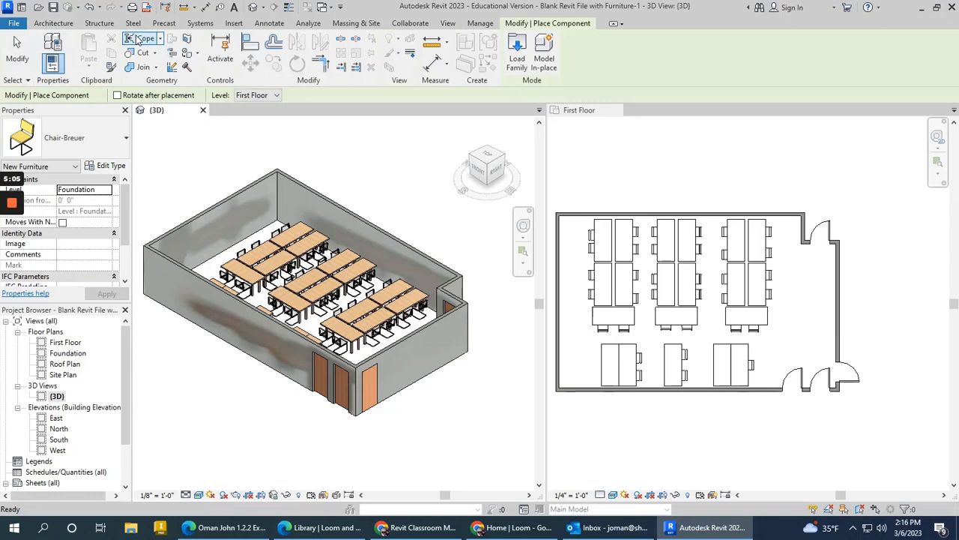
click(126, 139)
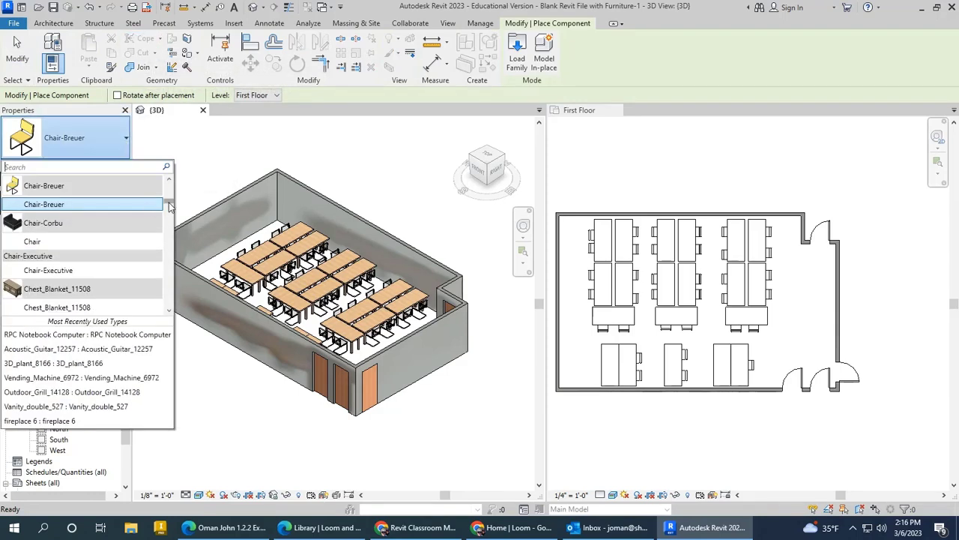
drag(169, 207, 167, 243)
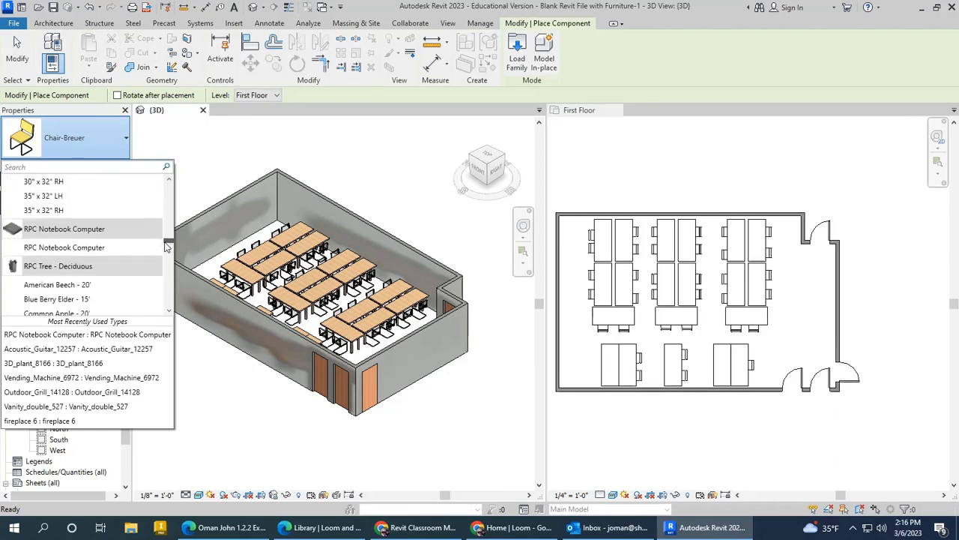
click(83, 247)
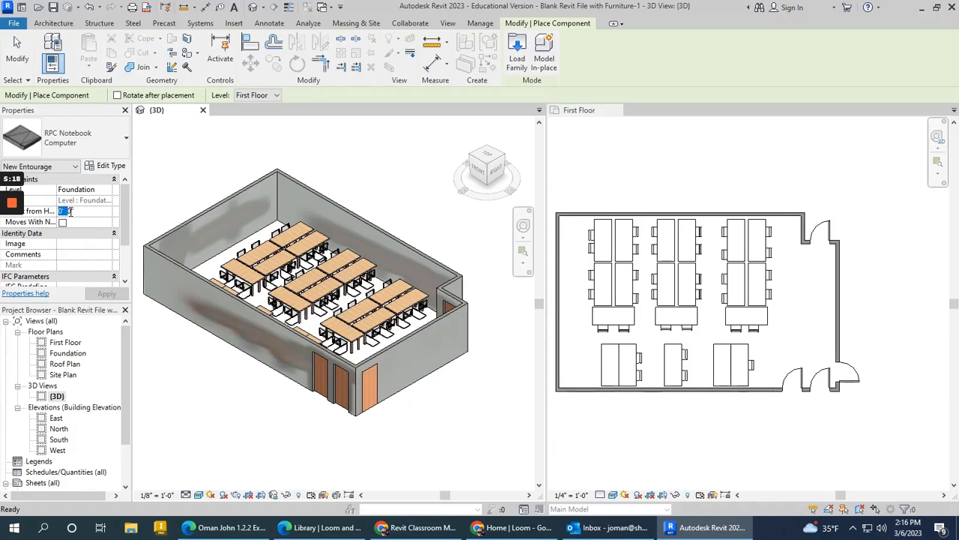
text(3')
Step: Place two notebook computers on the upper-left table of the first cluster in the First Floor plan, one above the other
scroll(596, 235, up, 2)
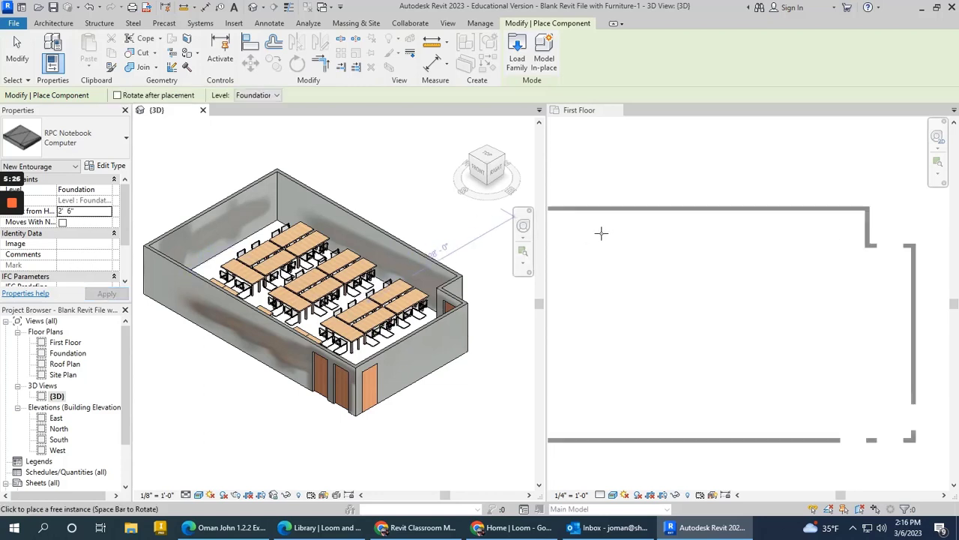
scroll(595, 235, up, 2)
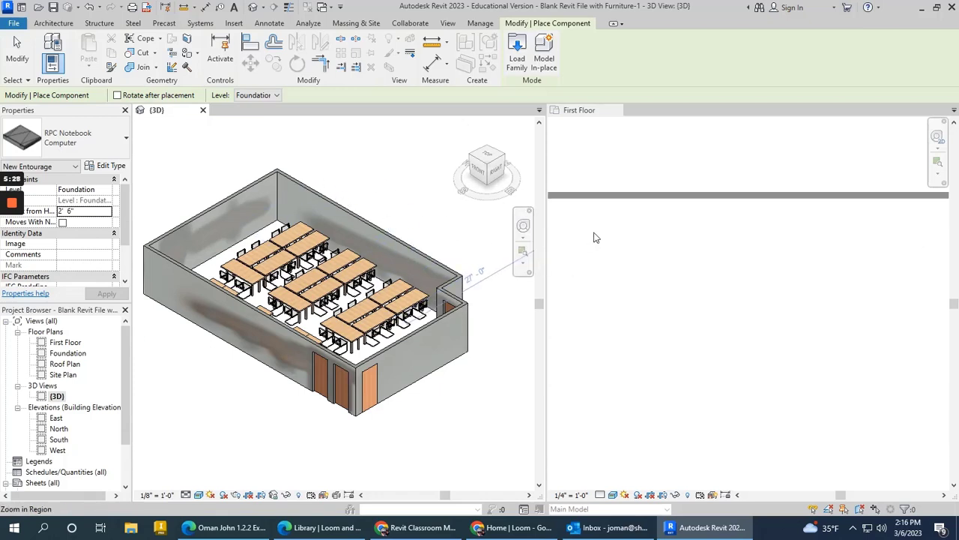
click(615, 247)
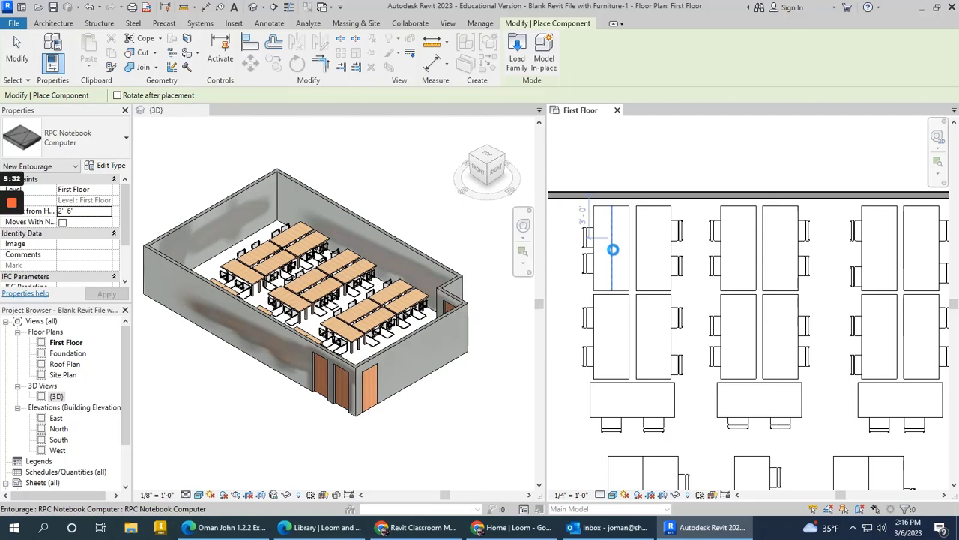
click(611, 240)
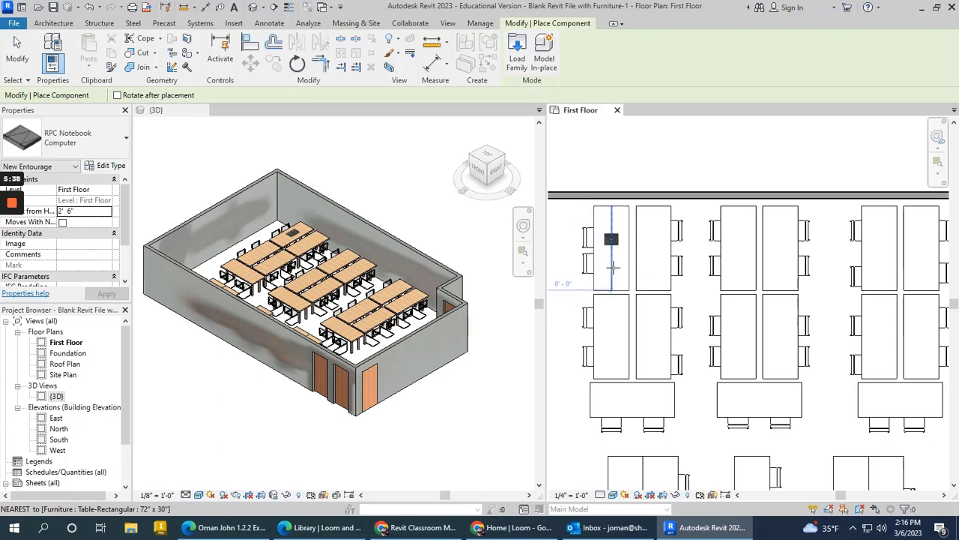
click(612, 268)
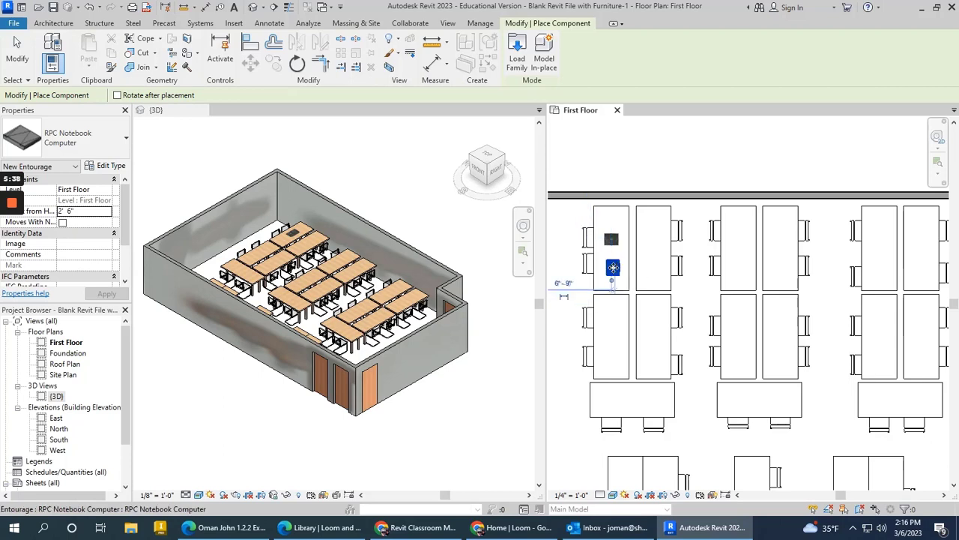
Step: Place four notebook computers on the first cluster's two right-hand tables in the First Floor plan, two on each table
click(652, 230)
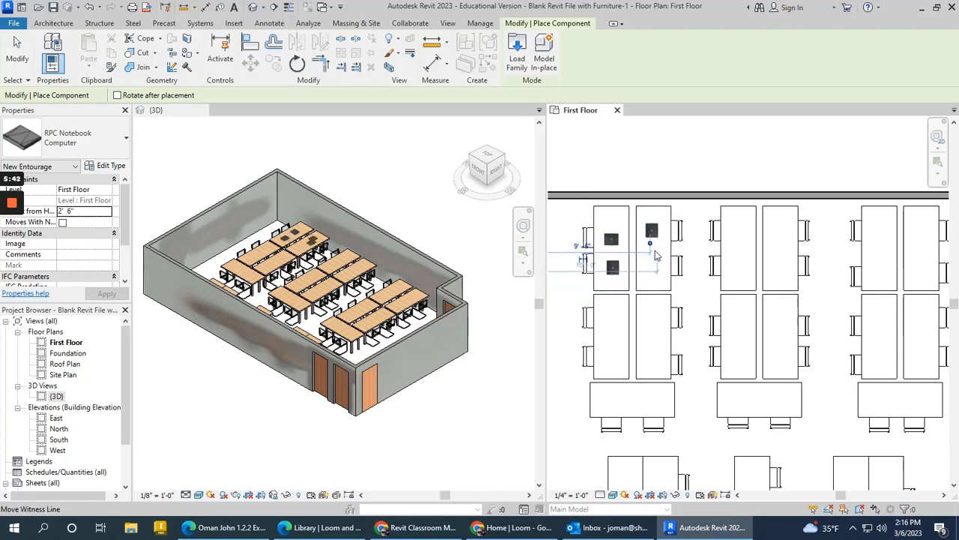
click(655, 270)
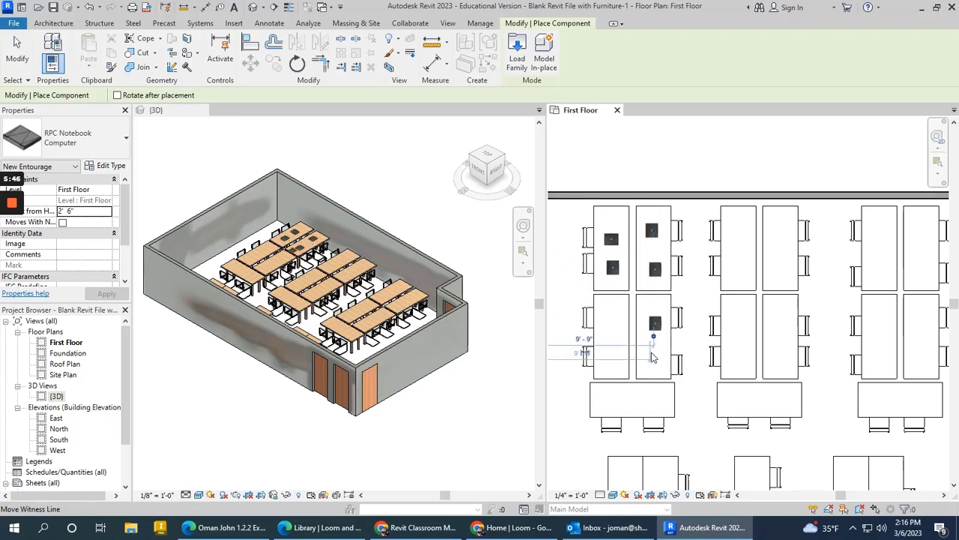
click(653, 324)
click(655, 362)
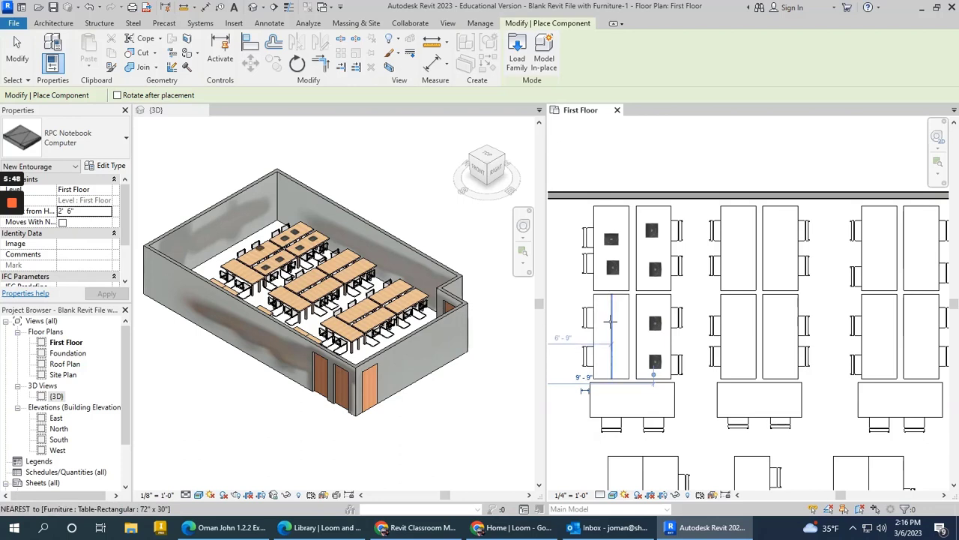
Step: Place two notebook computers on the first cluster's lower-left table and two side by side on its horizontal end table
click(612, 324)
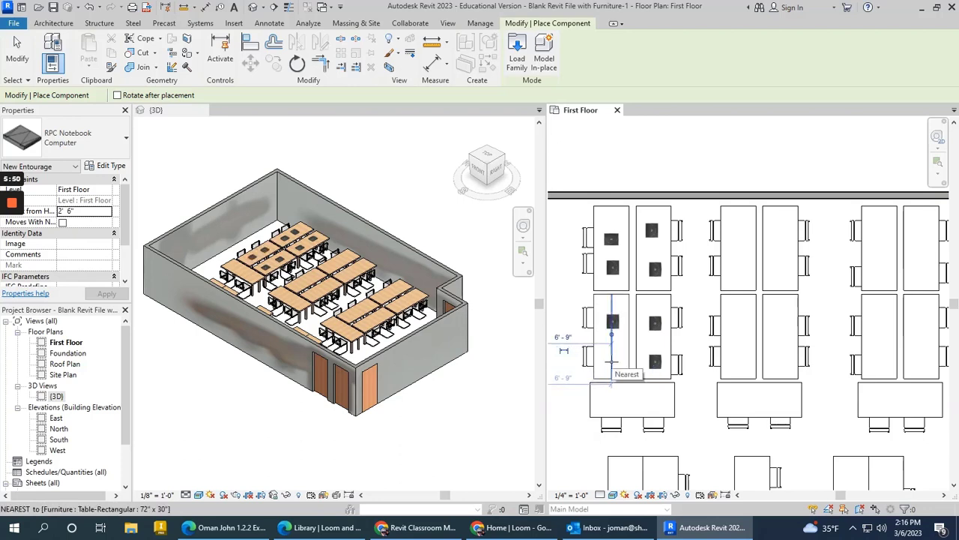
click(612, 362)
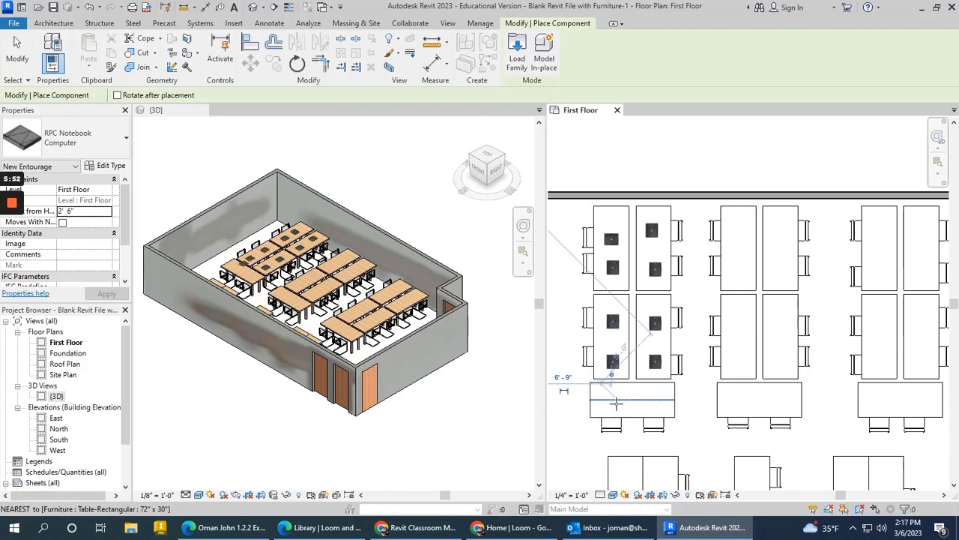
click(617, 400)
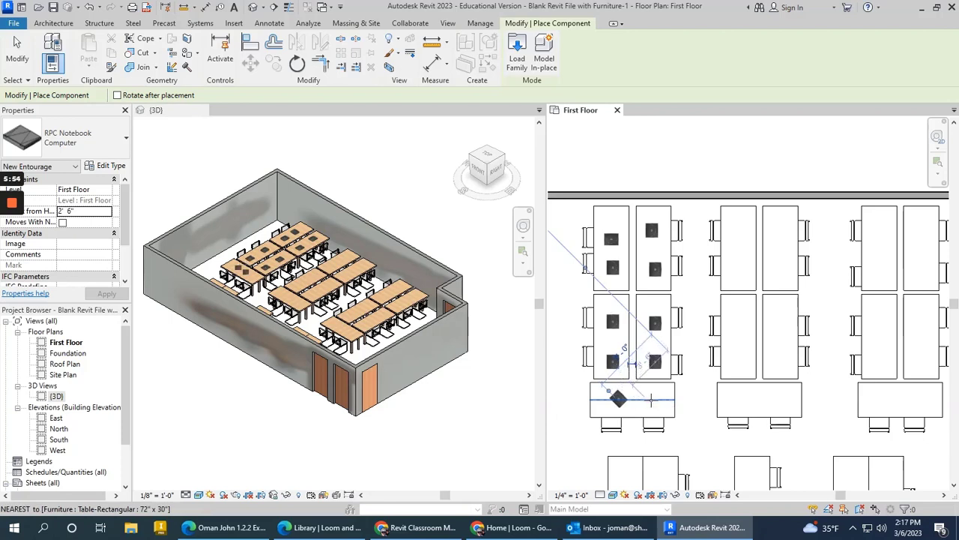
click(653, 401)
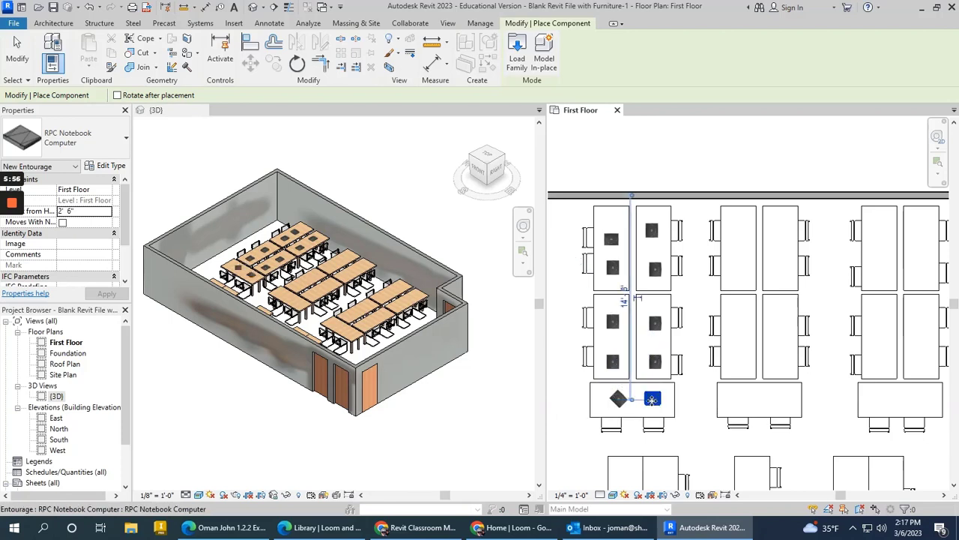
Step: Place four notebook computers on the middle cluster's two left-hand tables, two on each table
click(737, 233)
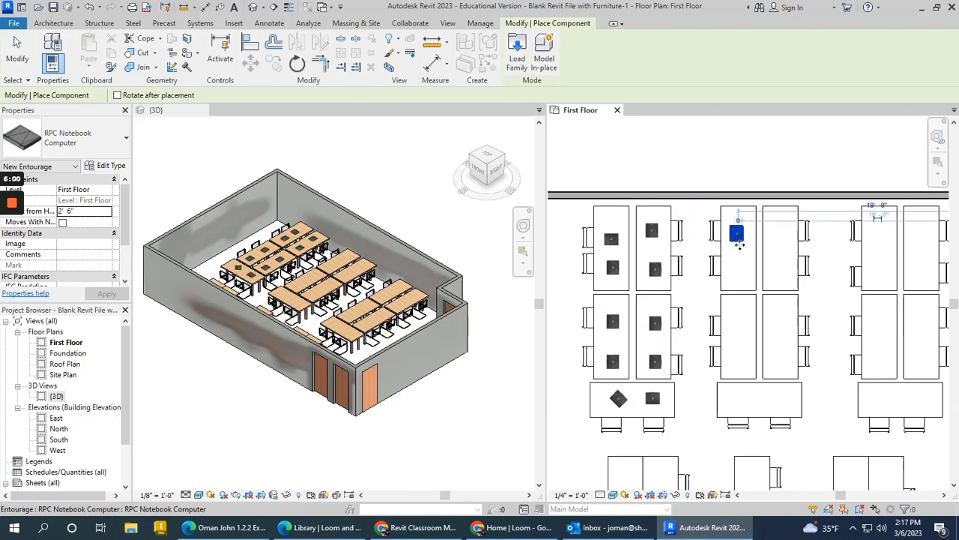
click(734, 266)
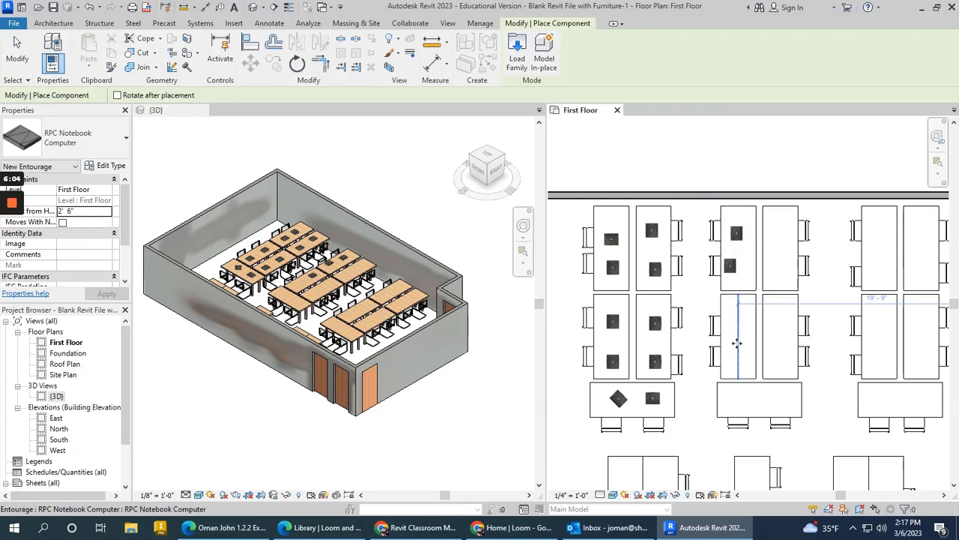
click(737, 324)
click(731, 356)
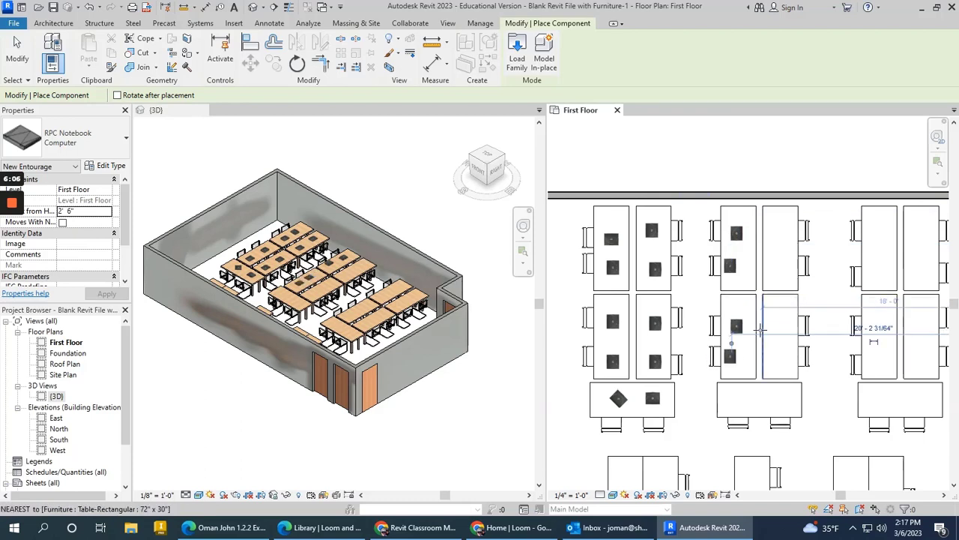
Step: Place two notebook computers on each right-hand table of the middle cluster and two on its horizontal end table
click(781, 232)
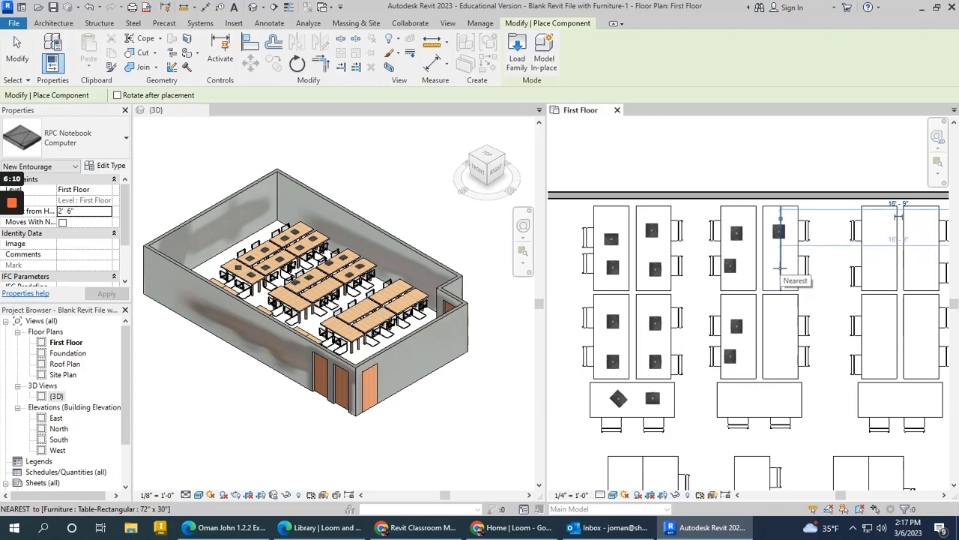
click(780, 268)
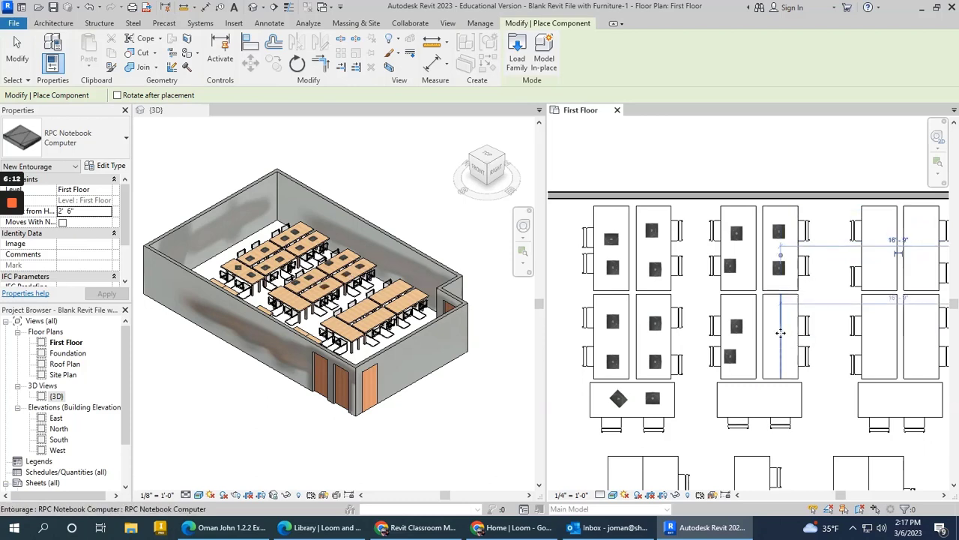
click(780, 326)
click(780, 360)
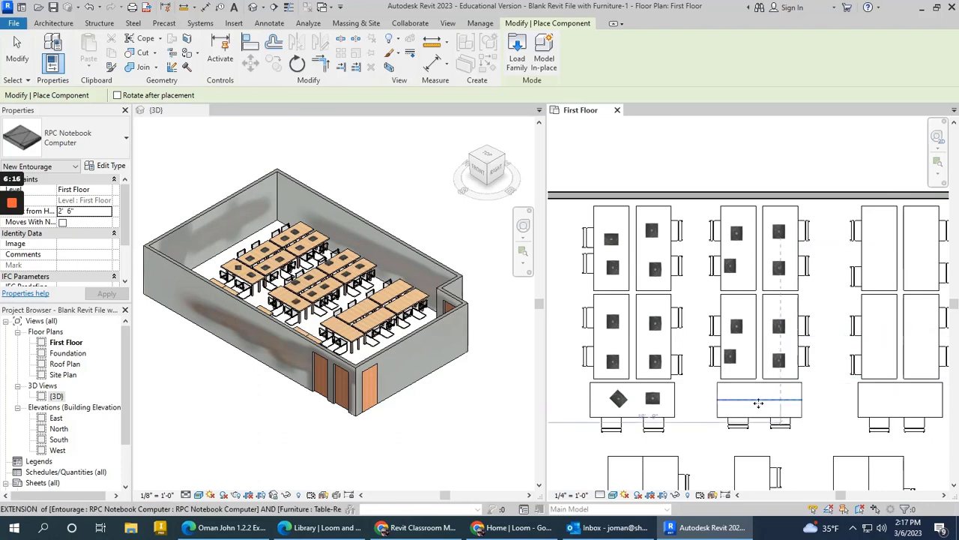
click(781, 400)
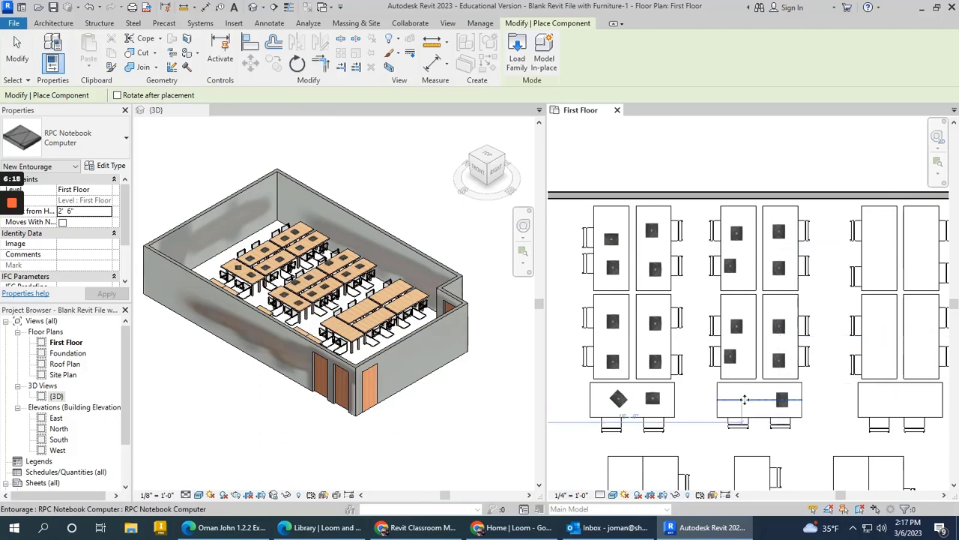
click(744, 399)
Step: Place two notebook computers side by side on the horizontal end table of the third cluster
scroll(597, 367, down, 1)
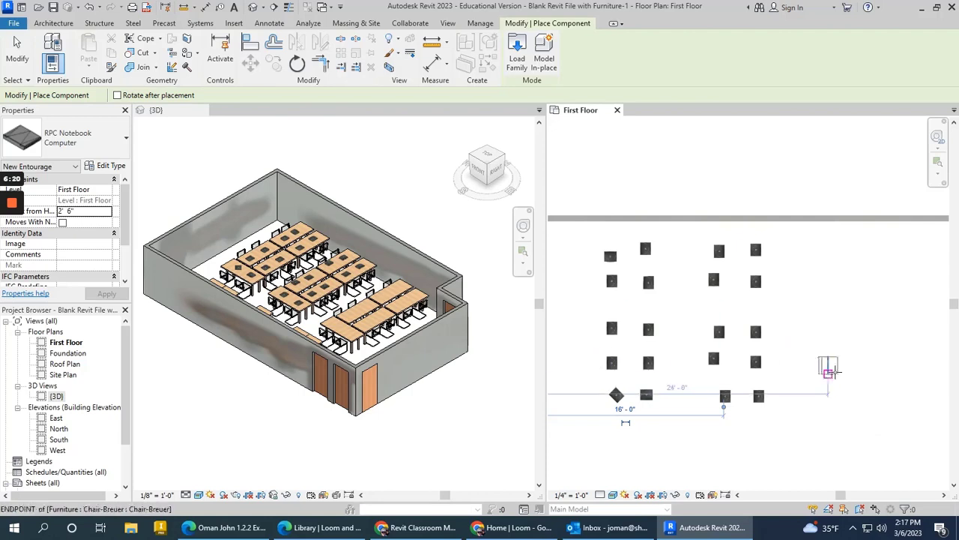
scroll(561, 317, down, 3)
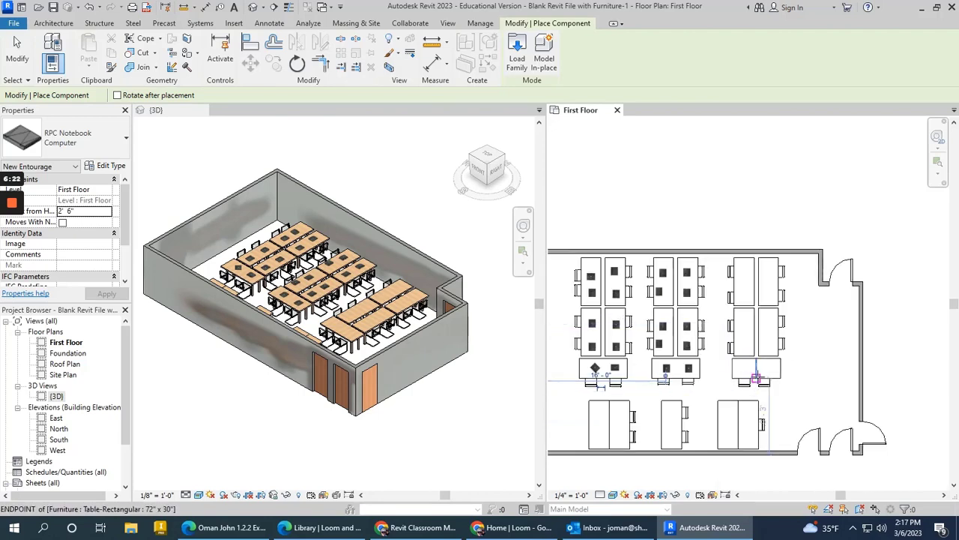
scroll(757, 379, up, 3)
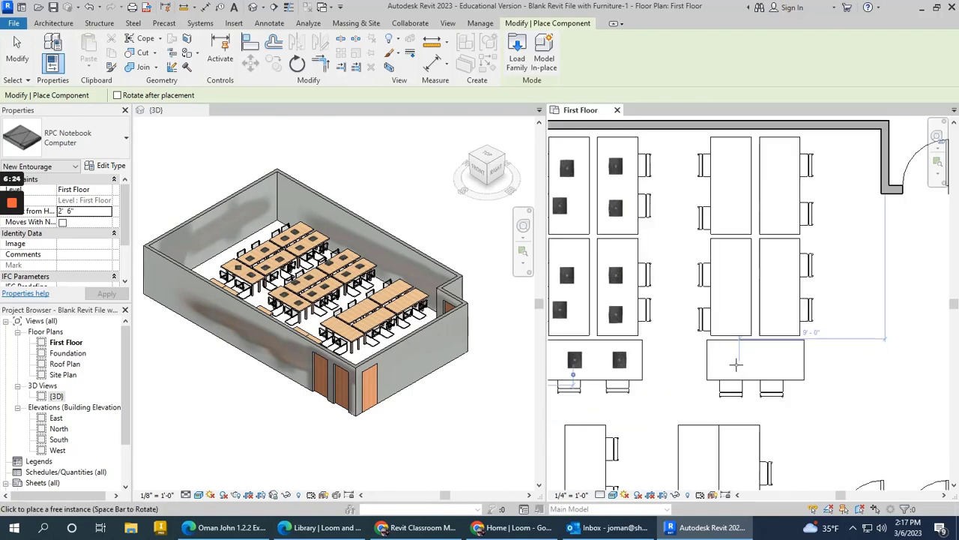
click(737, 364)
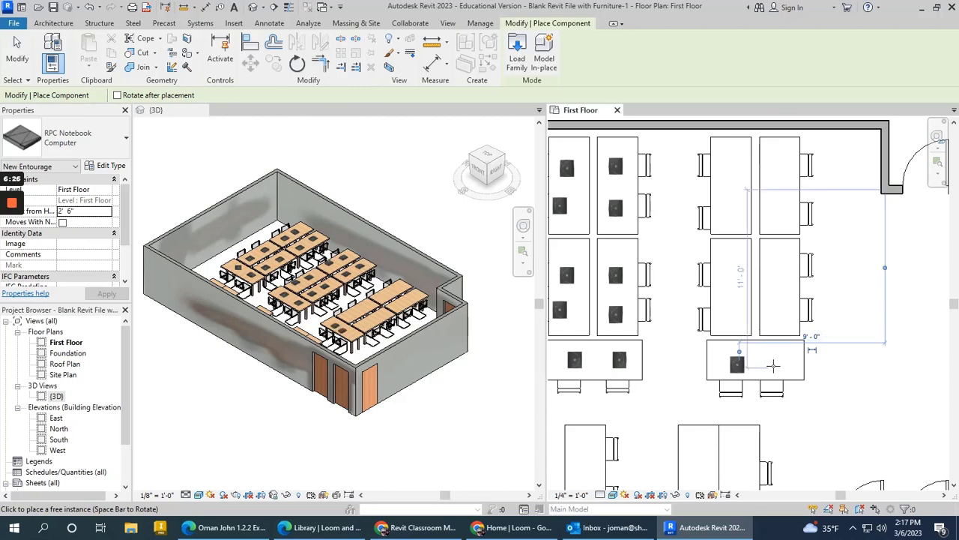
click(773, 366)
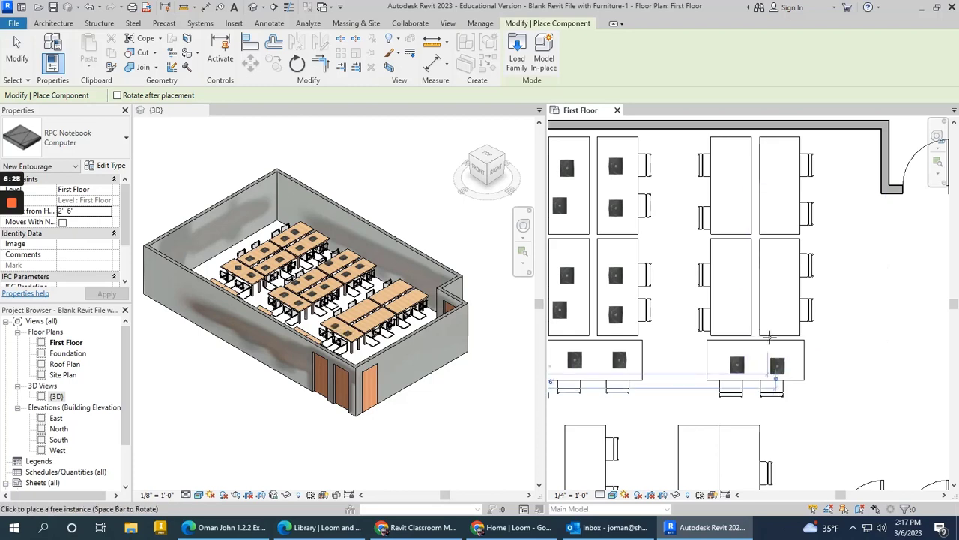
Step: Place notebook computers on the third cluster's two right-hand tables, two on each, working upward from the lower table
click(782, 309)
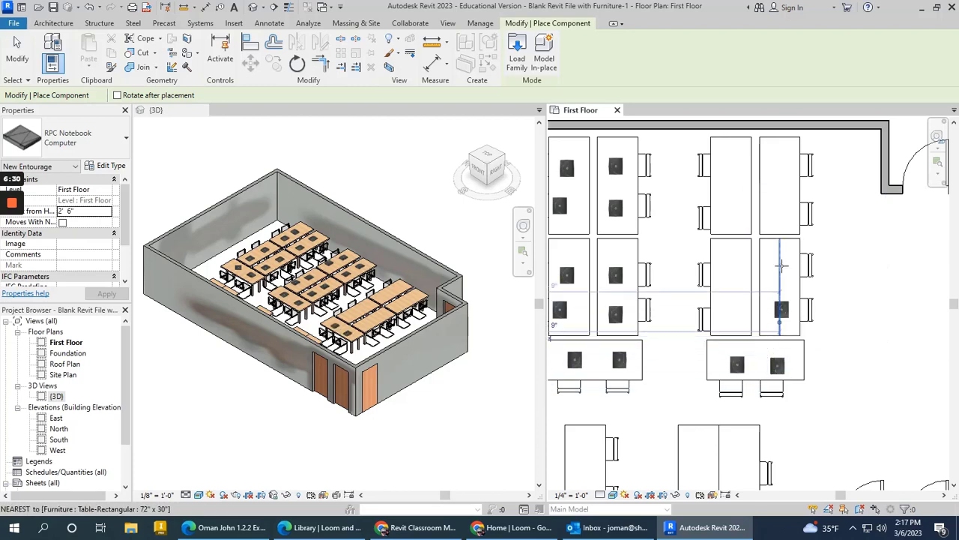
click(781, 265)
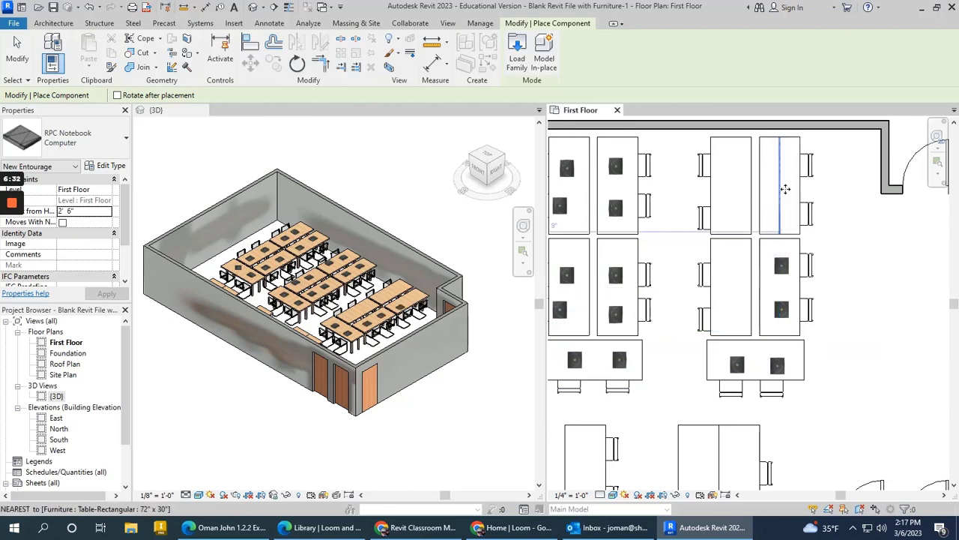
click(781, 206)
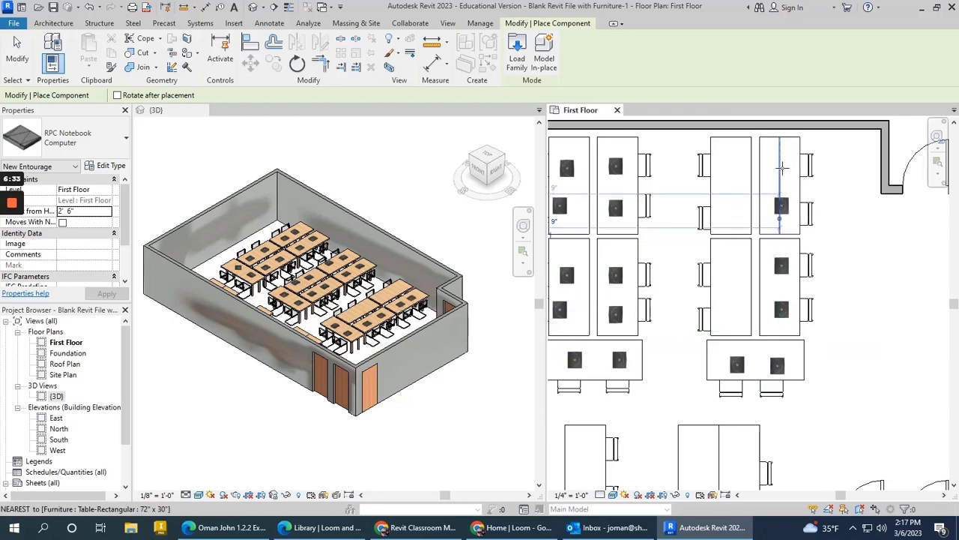
Step: Place four notebook computers on the third cluster's two left-hand tables, two on each, and end component placement
click(733, 165)
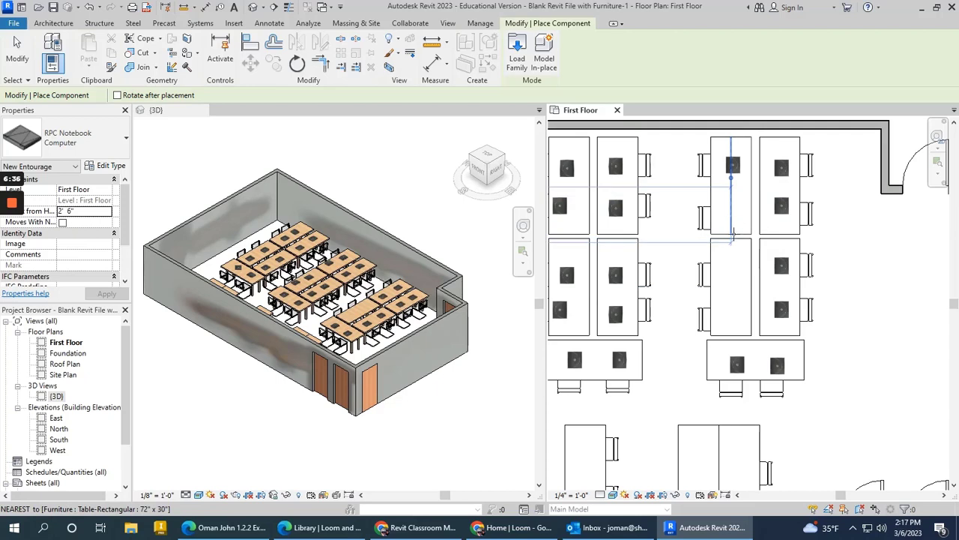
click(733, 217)
click(733, 274)
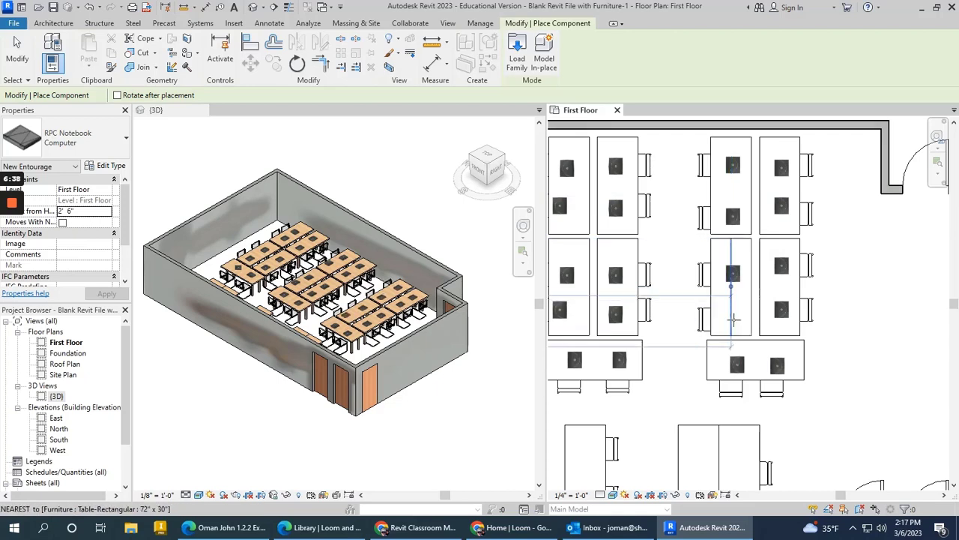
click(735, 319)
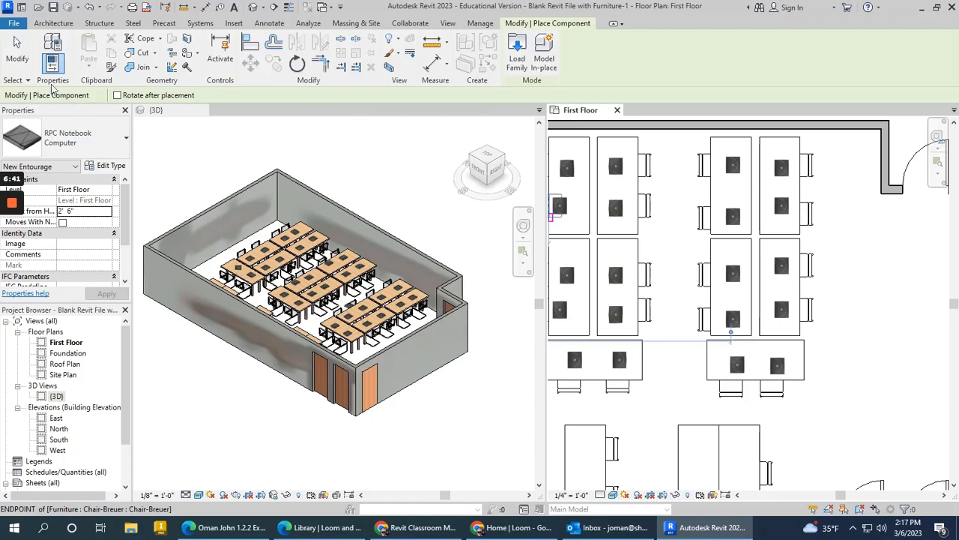
click(17, 51)
Step: Rotate the right notebook on the third cluster's horizontal end table a quarter turn clockwise to align with its chair
click(776, 372)
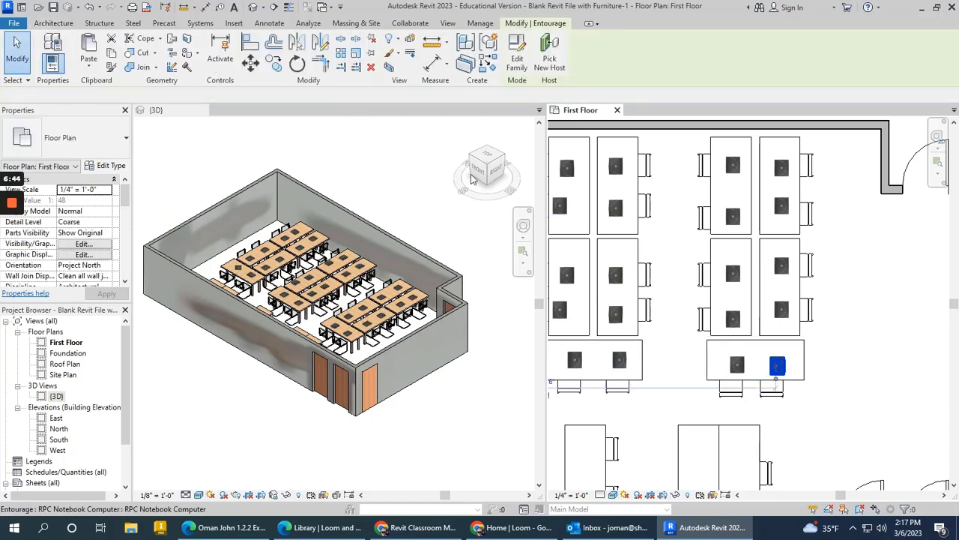
click(297, 66)
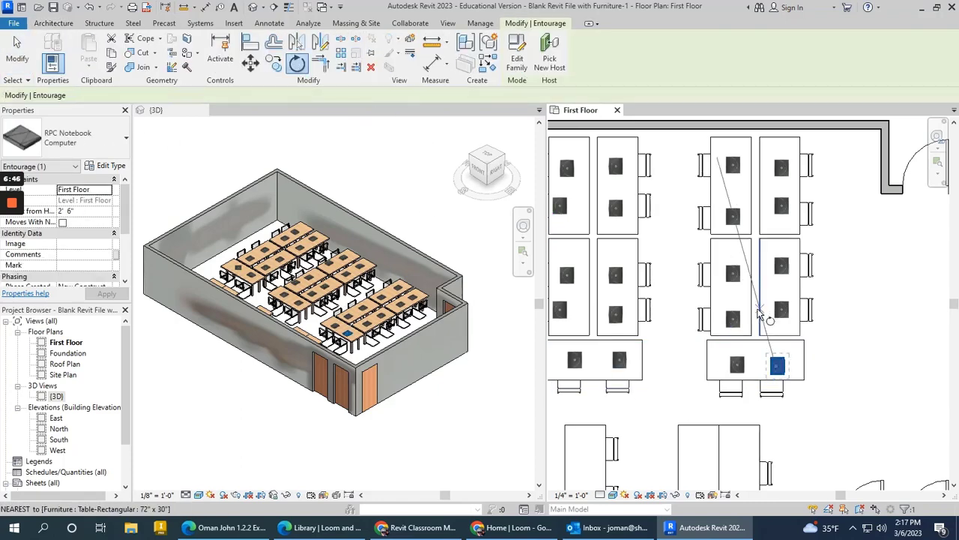
click(778, 347)
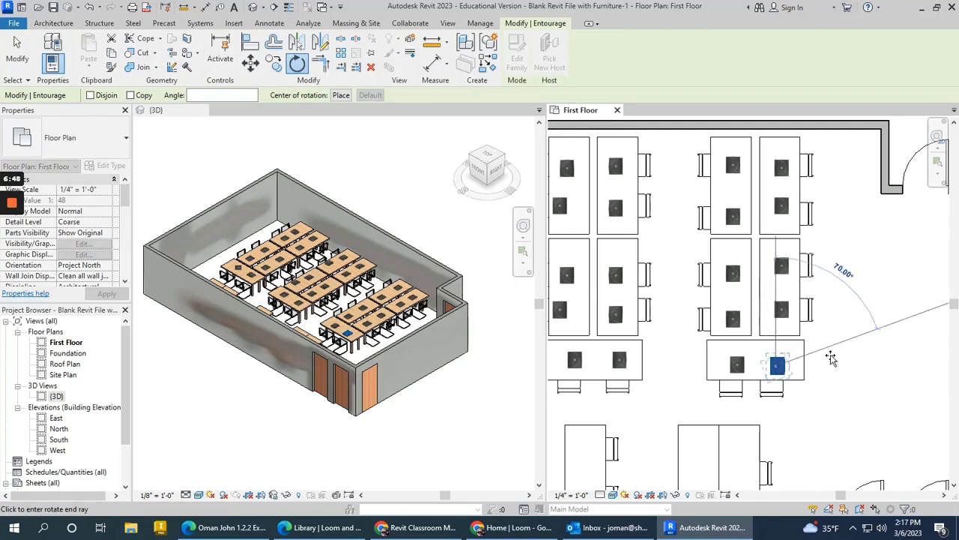
click(842, 373)
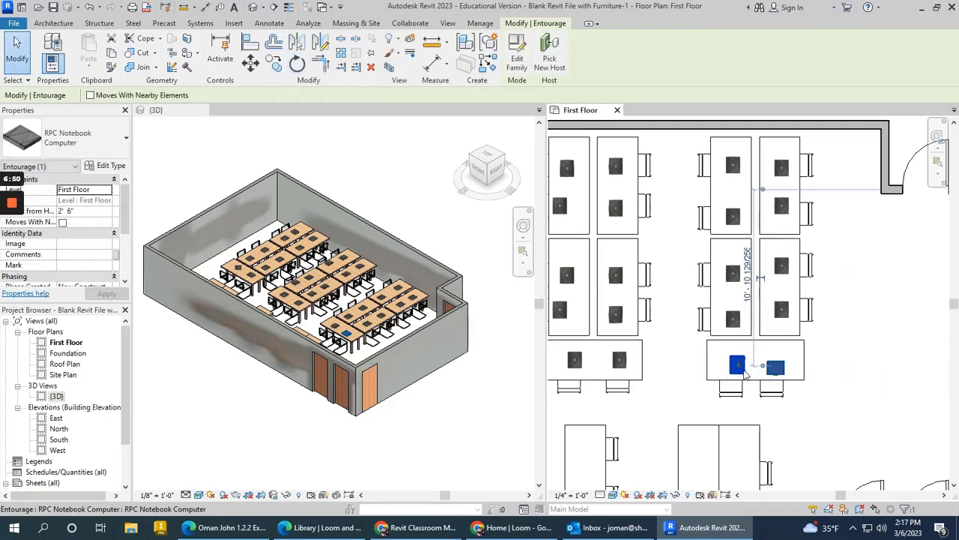
Step: Rotate the left notebook on the third cluster's horizontal end table a quarter turn clockwise
click(297, 64)
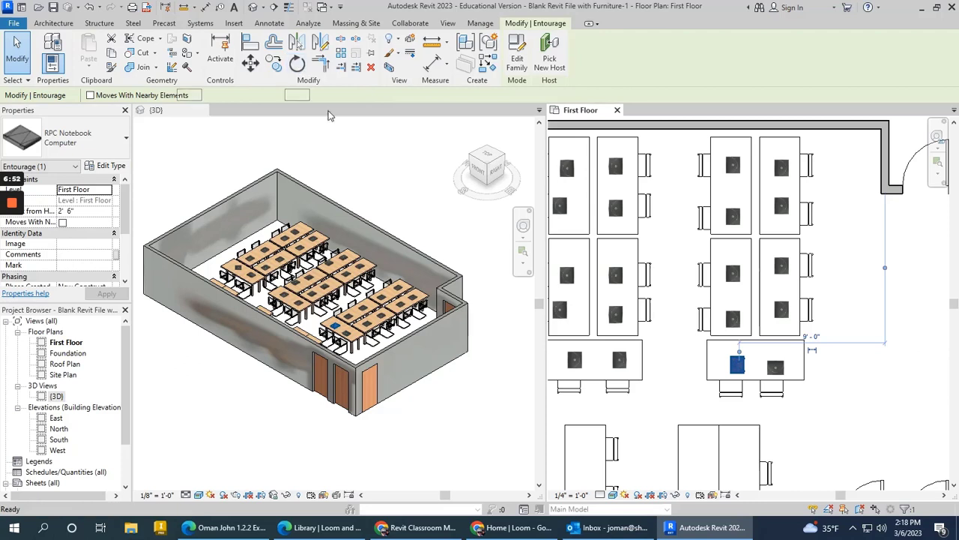
click(622, 363)
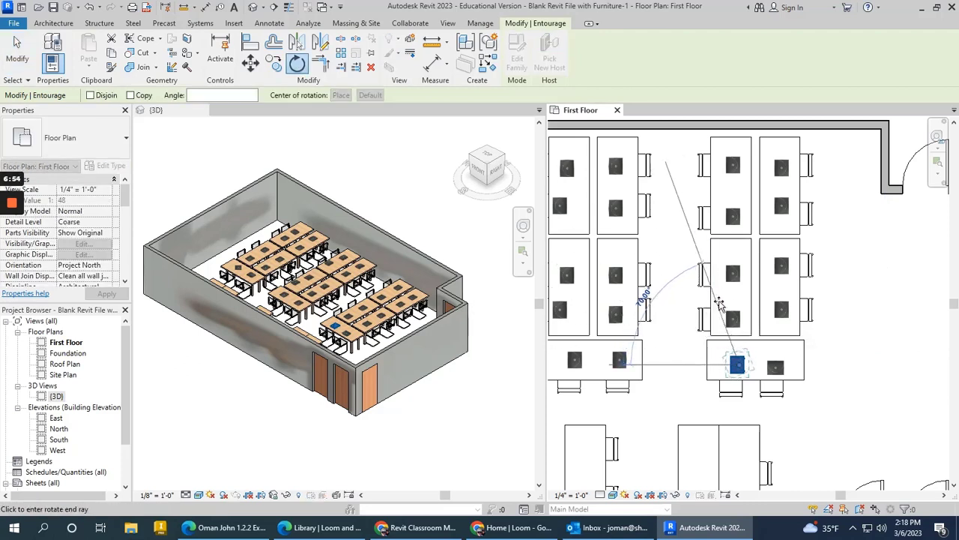
click(740, 309)
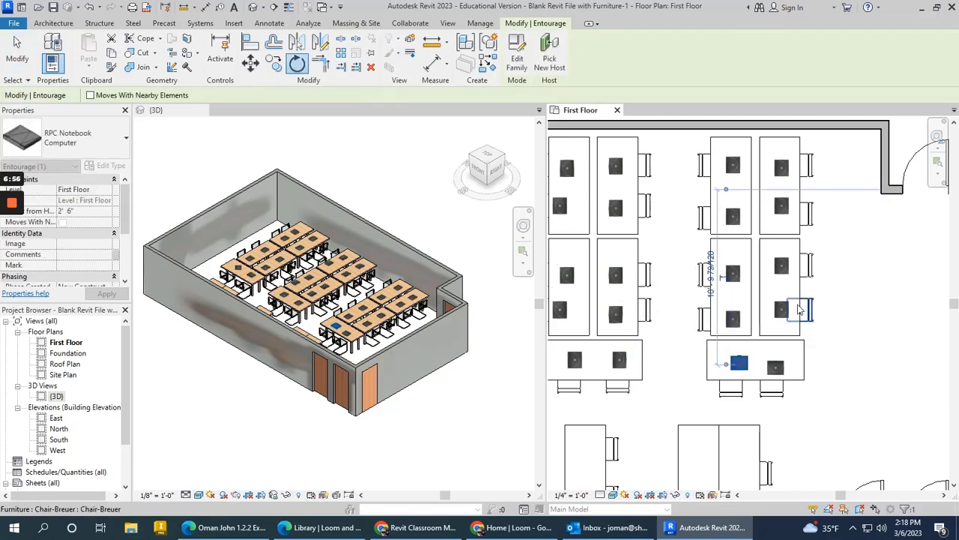
Step: Nudge the right notebook on the third cluster's horizontal end table slightly upward, level with the left one
scroll(802, 291, down, 2)
scroll(765, 363, up, 2)
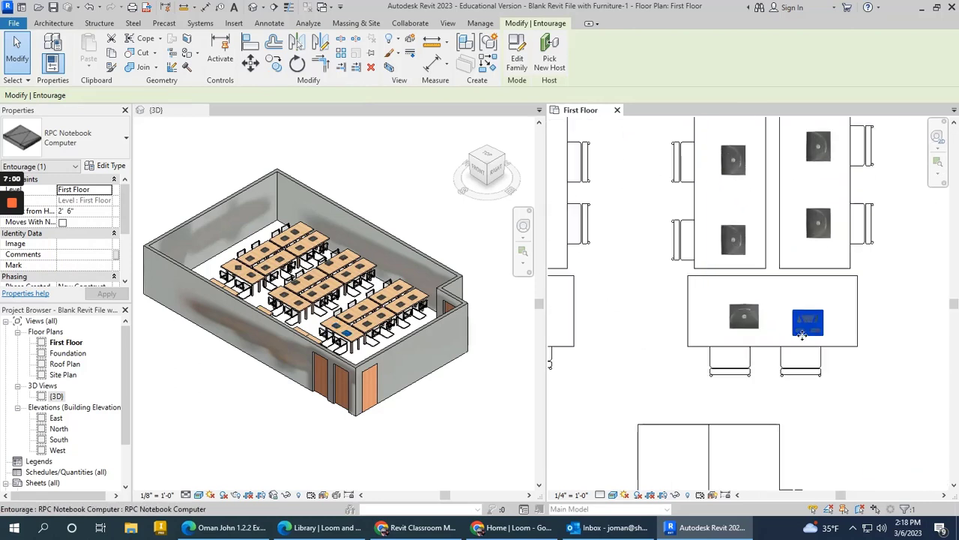
key(Up)
key(Up)
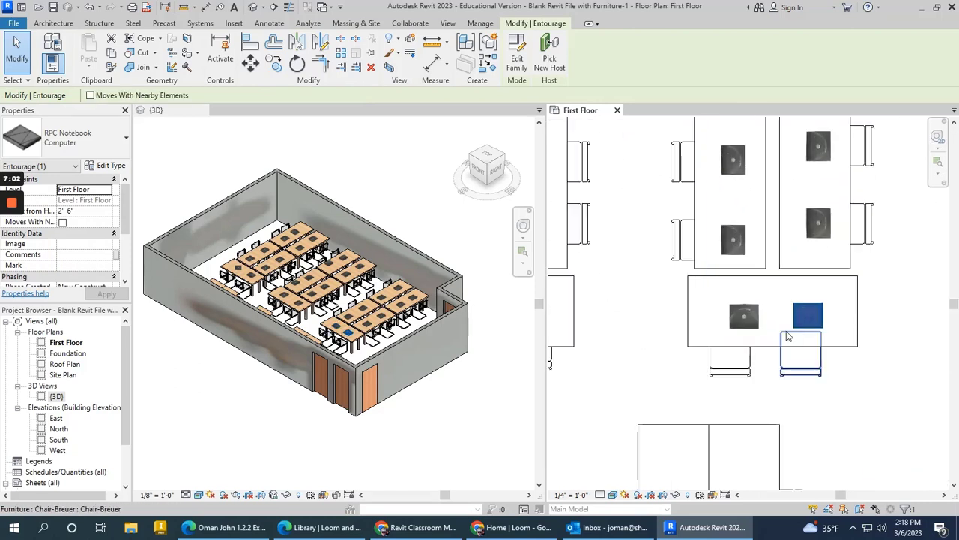
Step: Rotate both notebooks on the middle cluster's horizontal end table a quarter turn clockwise, the right one first
scroll(803, 341, down, 3)
scroll(686, 349, up, 1)
scroll(761, 329, up, 3)
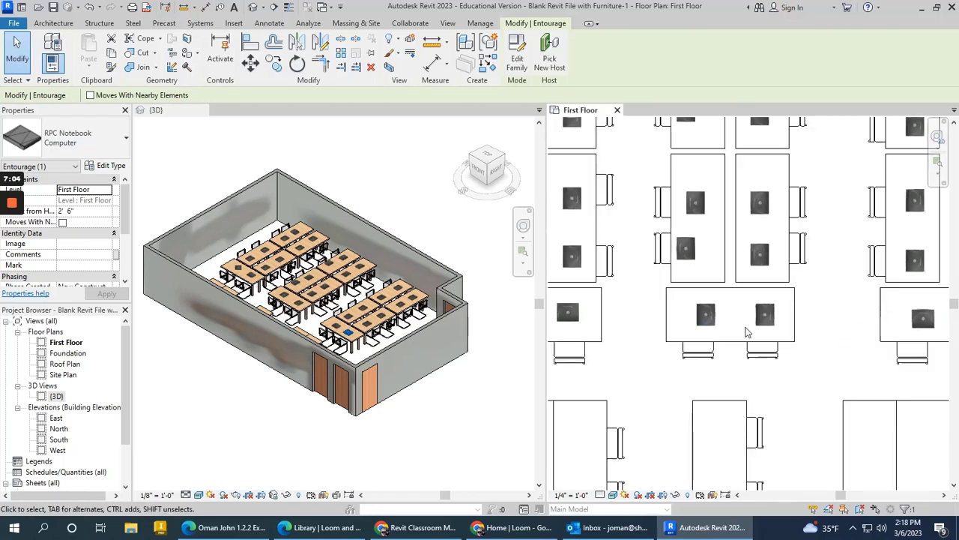
click(303, 69)
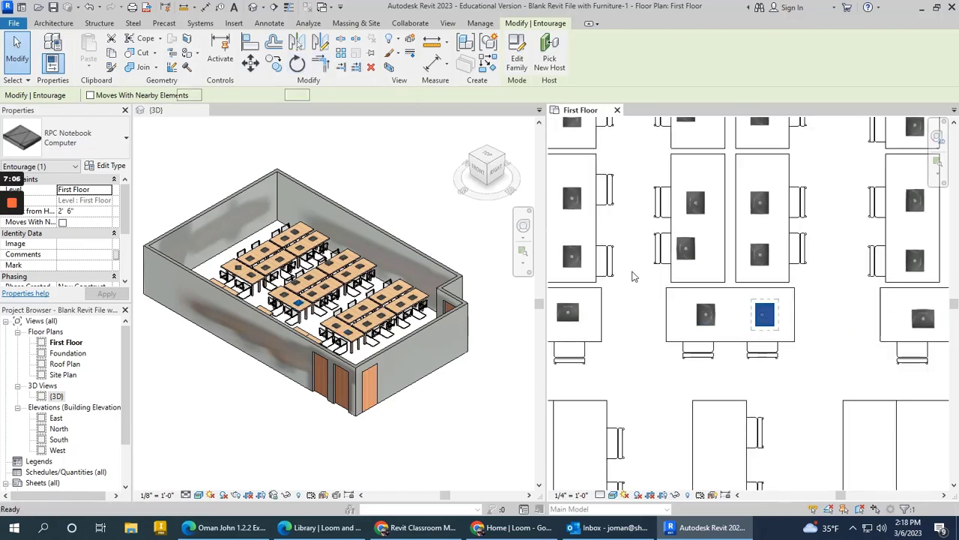
click(637, 314)
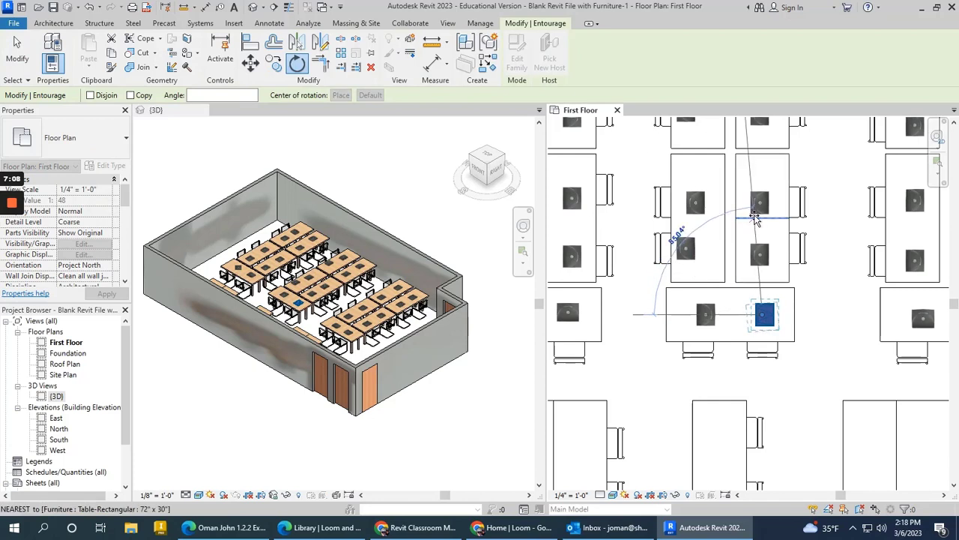
click(764, 217)
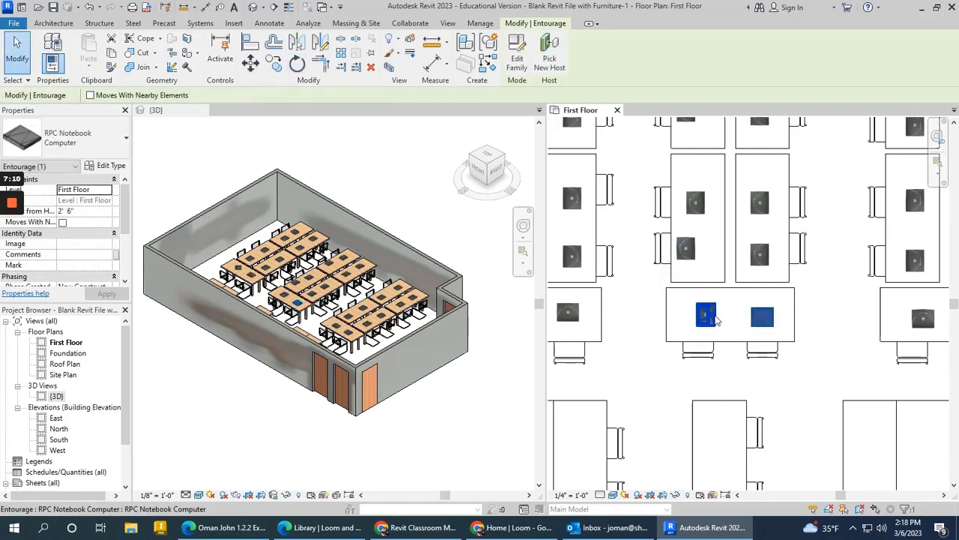
click(298, 65)
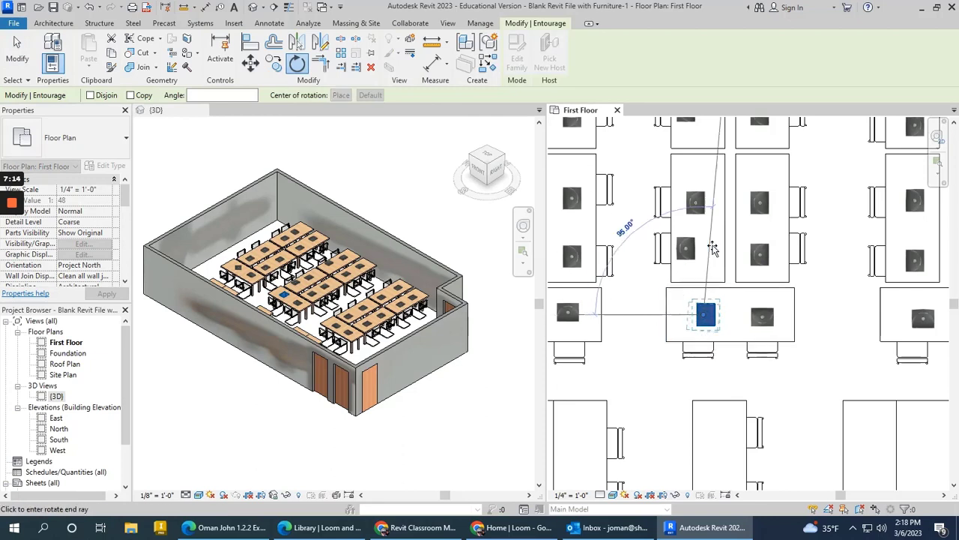
click(708, 248)
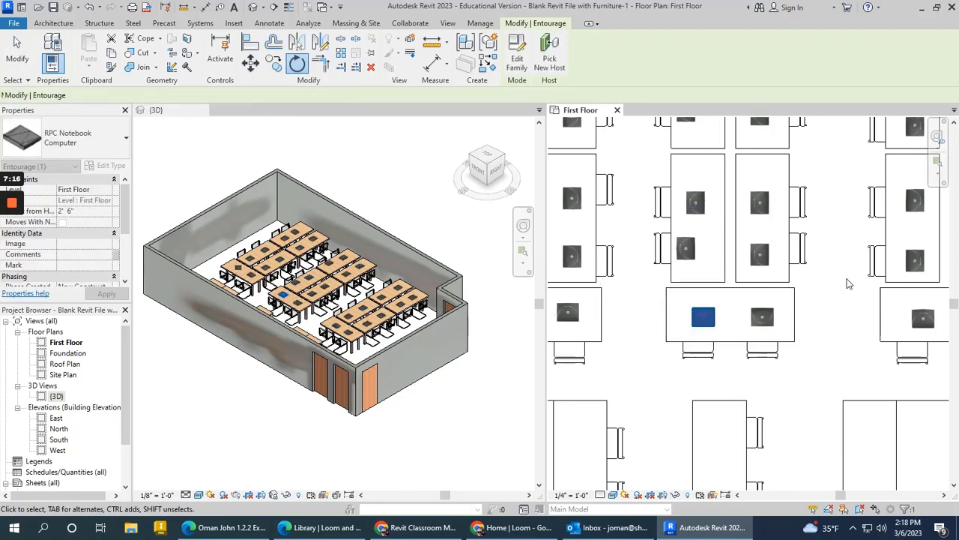
Step: Rotate the tilted left notebook on the leftmost cluster's horizontal end table 45° clockwise to square it with the table
scroll(847, 281, down, 2)
scroll(649, 310, up, 1)
scroll(650, 311, up, 2)
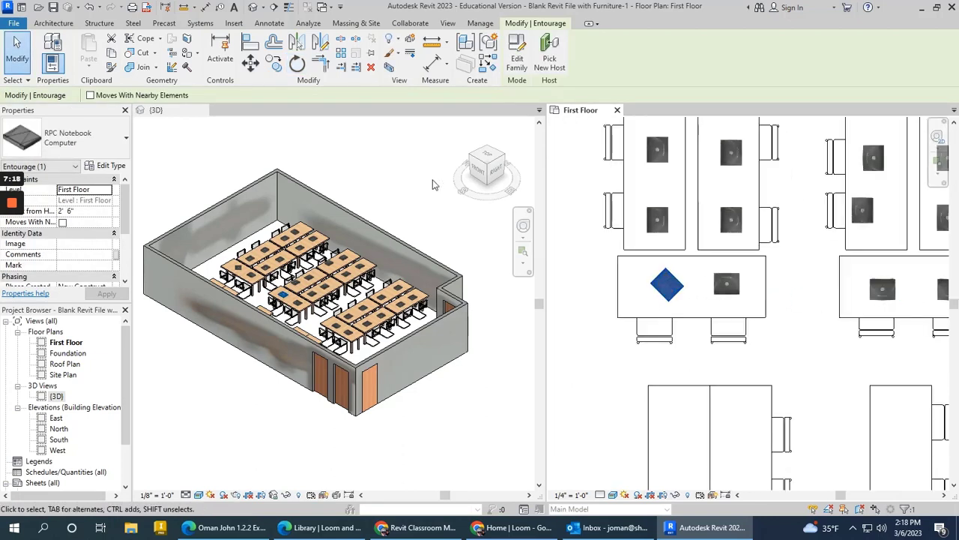
click(296, 65)
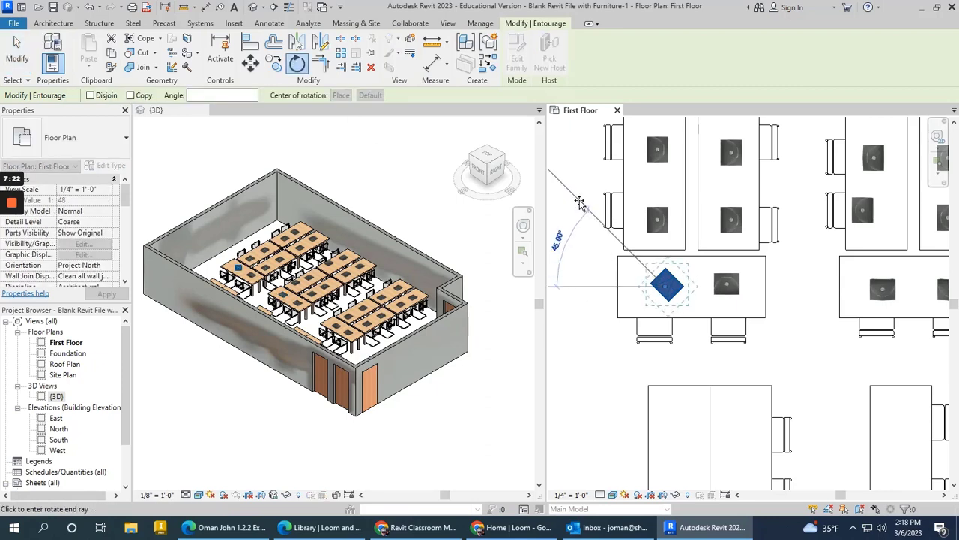
key(Escape)
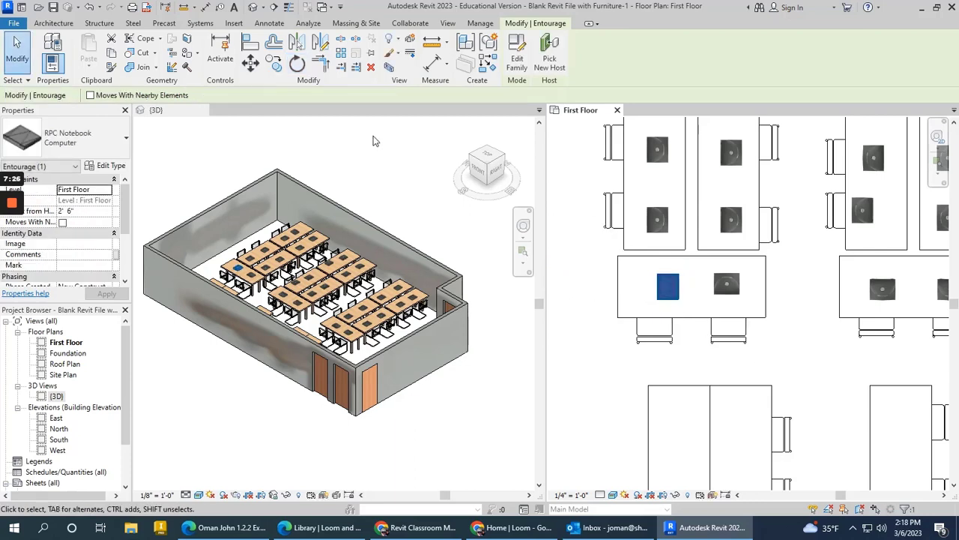
Step: Rotate the left notebook on the leftmost cluster's horizontal end table a quarter turn clockwise, in line with its chair
click(297, 65)
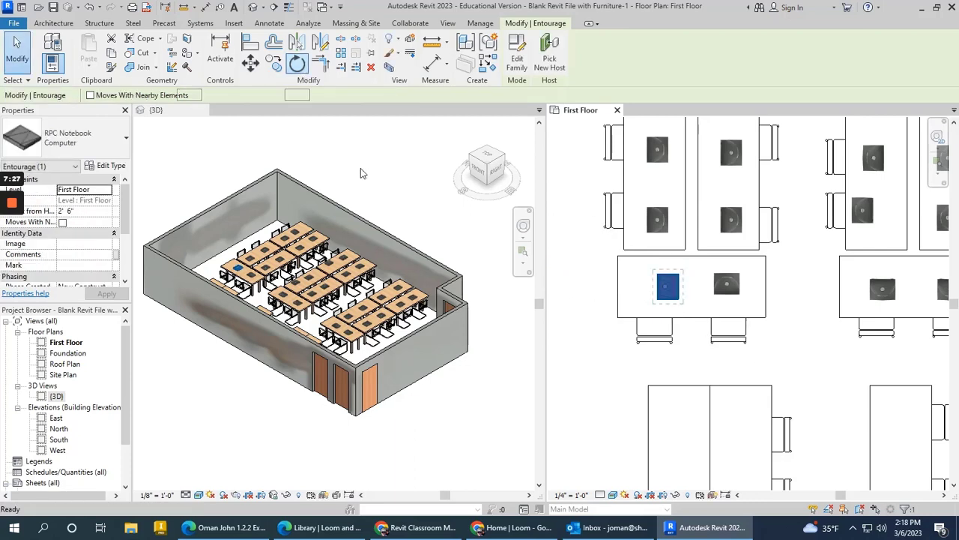
click(600, 292)
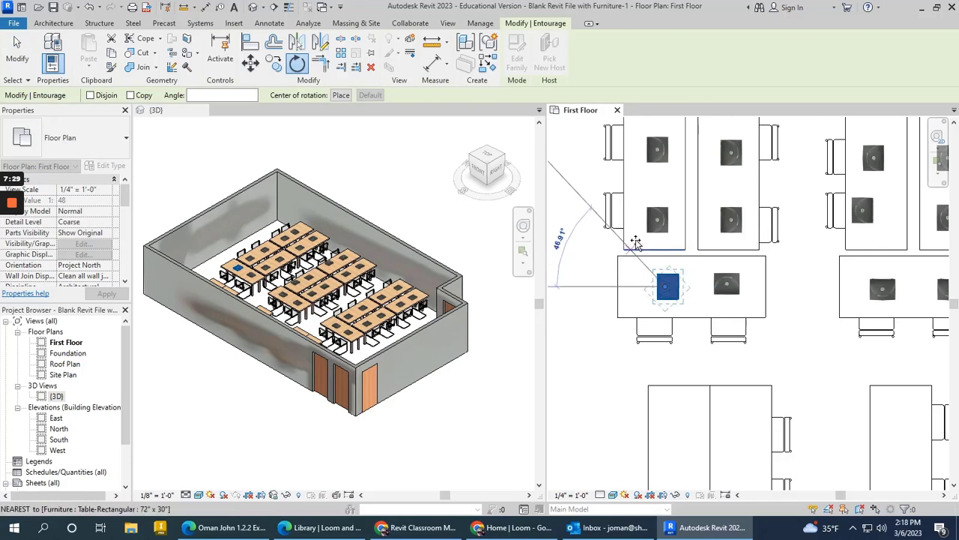
click(663, 196)
scroll(685, 283, down, 2)
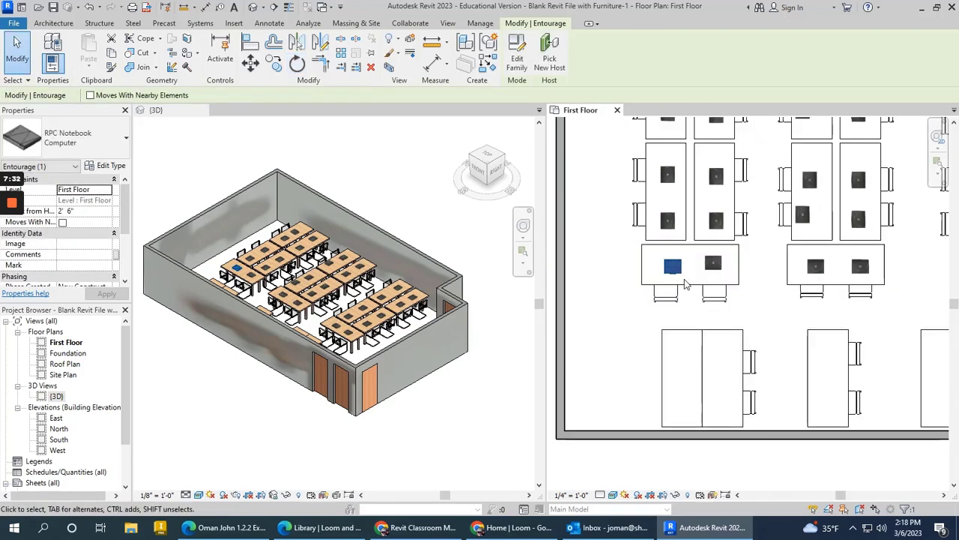
Step: Place two RPC notebook computers on the right half of the double table below the leftmost cluster, one in front of each chair
scroll(649, 372, down, 2)
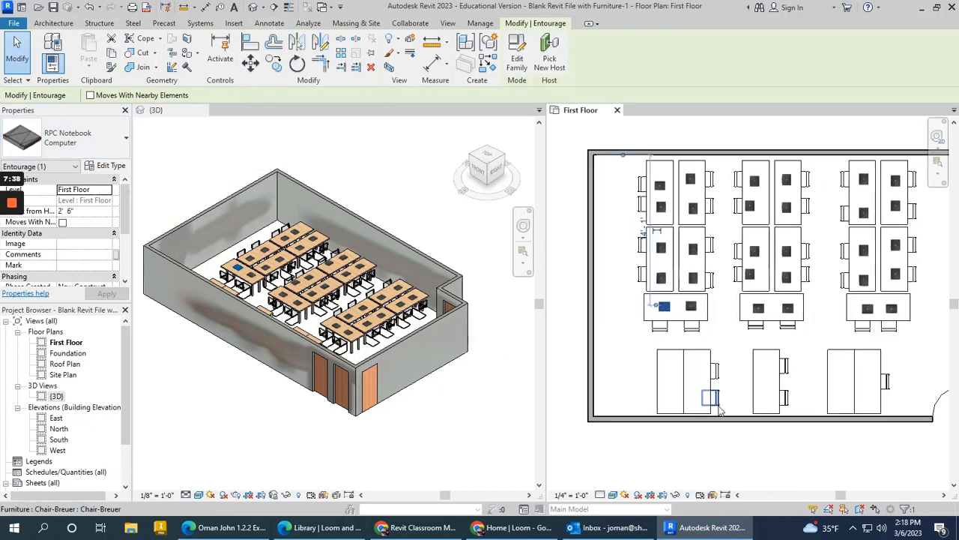
click(697, 380)
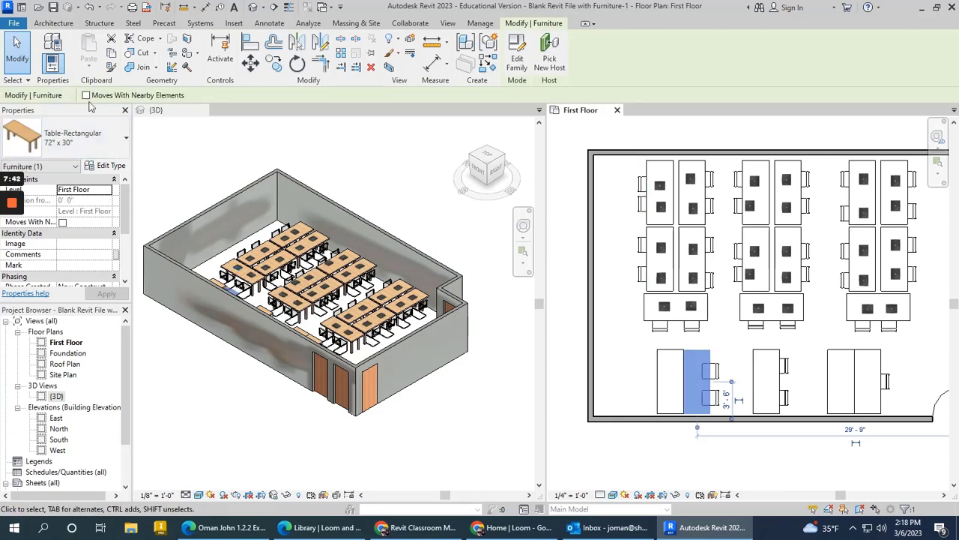
click(43, 25)
click(144, 47)
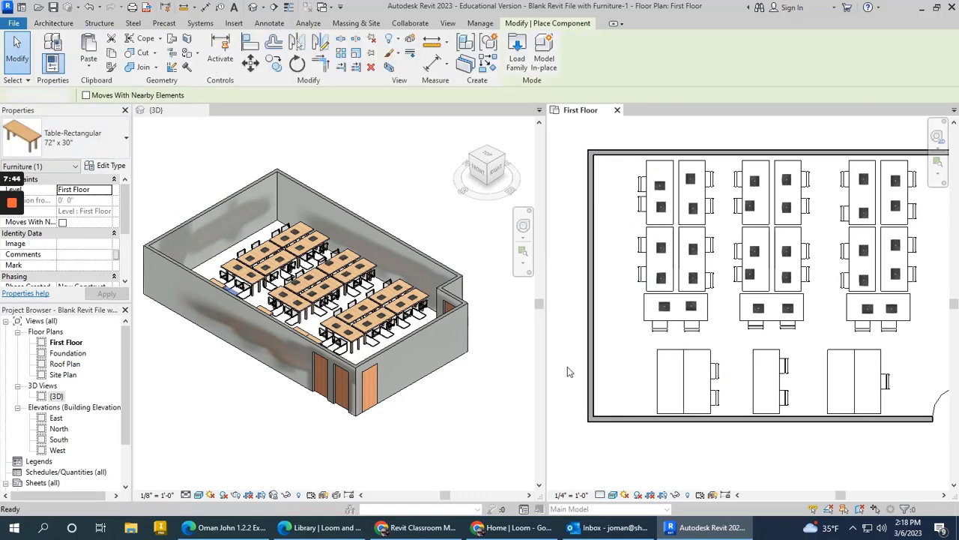
scroll(705, 365, up, 2)
scroll(699, 374, up, 3)
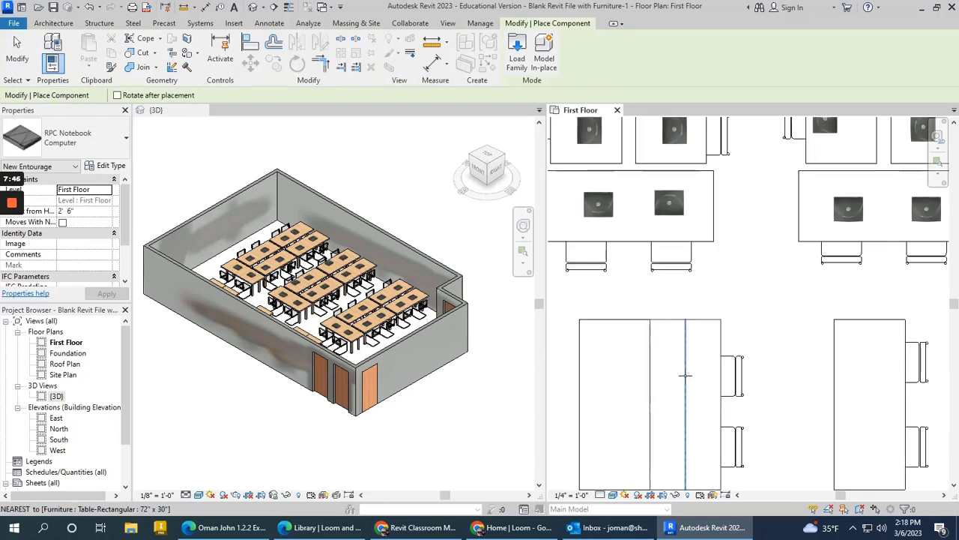
click(686, 377)
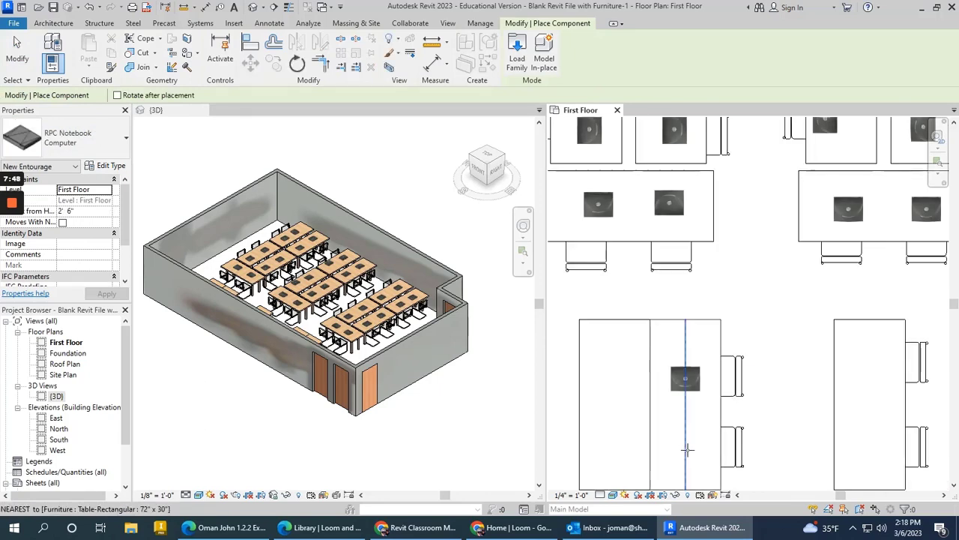
click(685, 450)
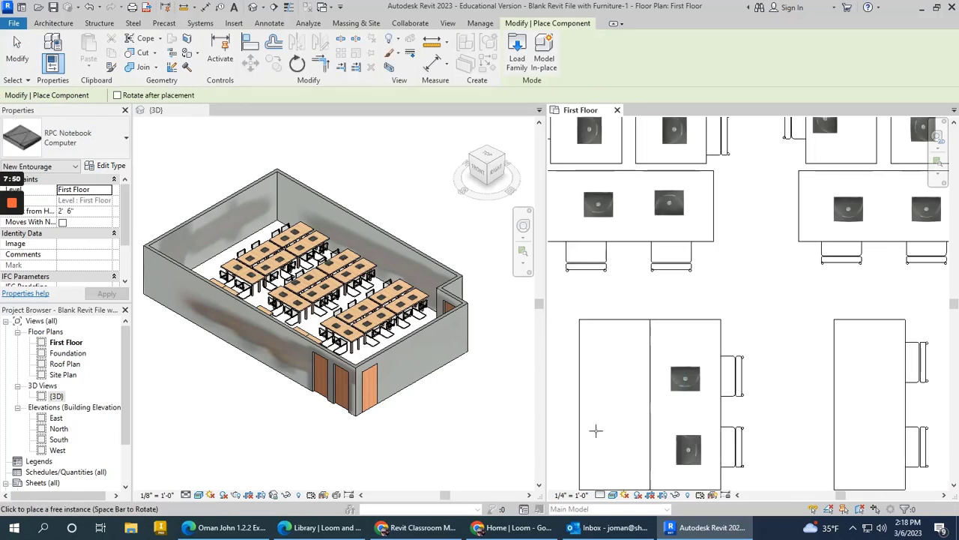
Step: Place two notebooks on the single table below the middle cluster and one on the double table below the rightmost cluster, ending placement
scroll(592, 426, down, 2)
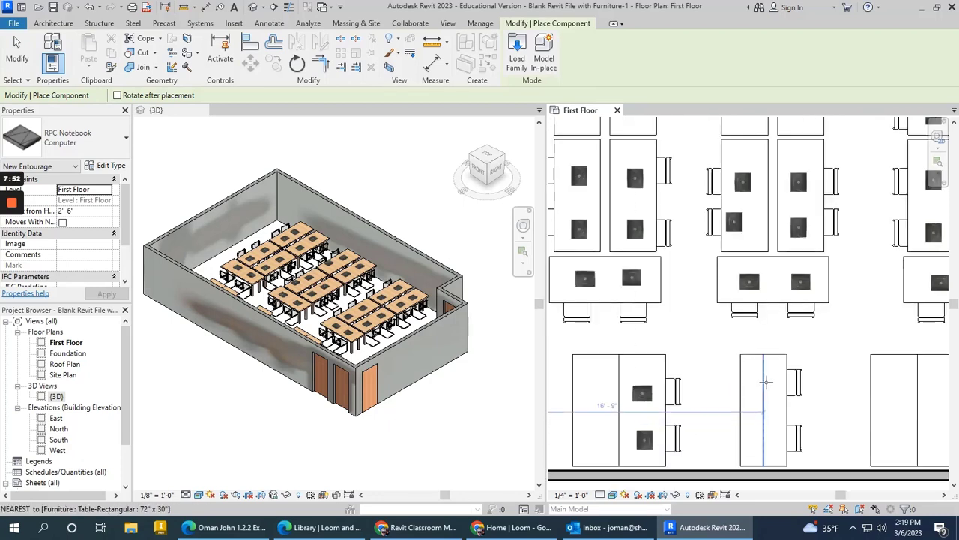
scroll(548, 422, down, 1)
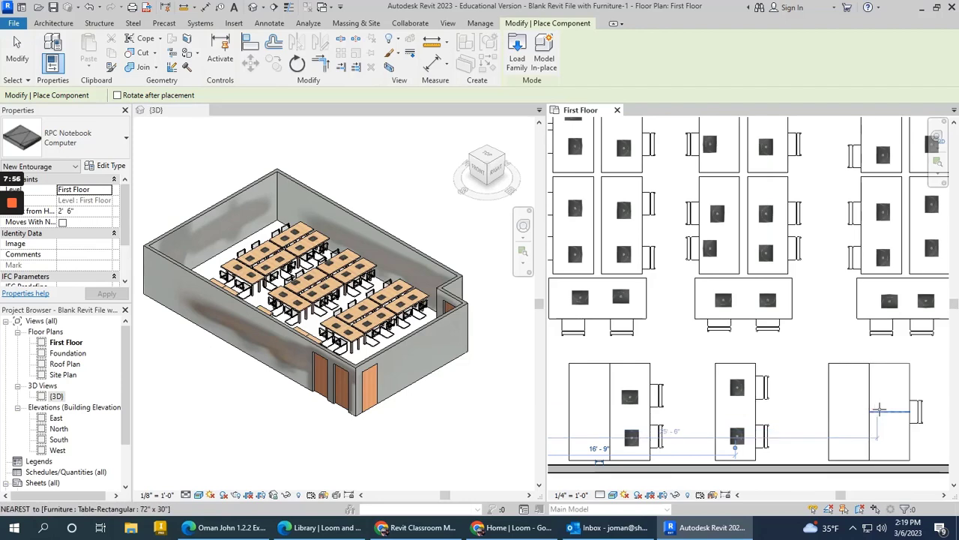
click(888, 412)
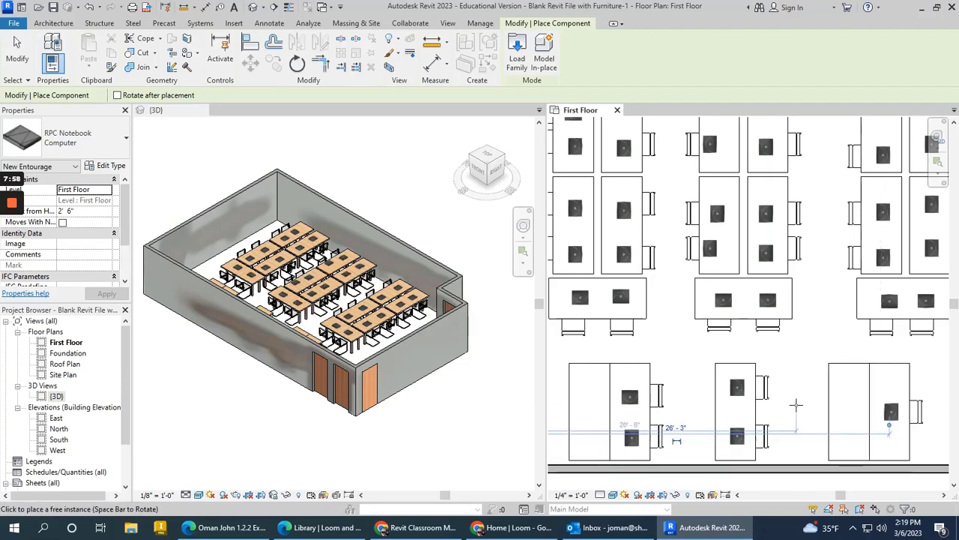
key(Escape)
key(Escape)
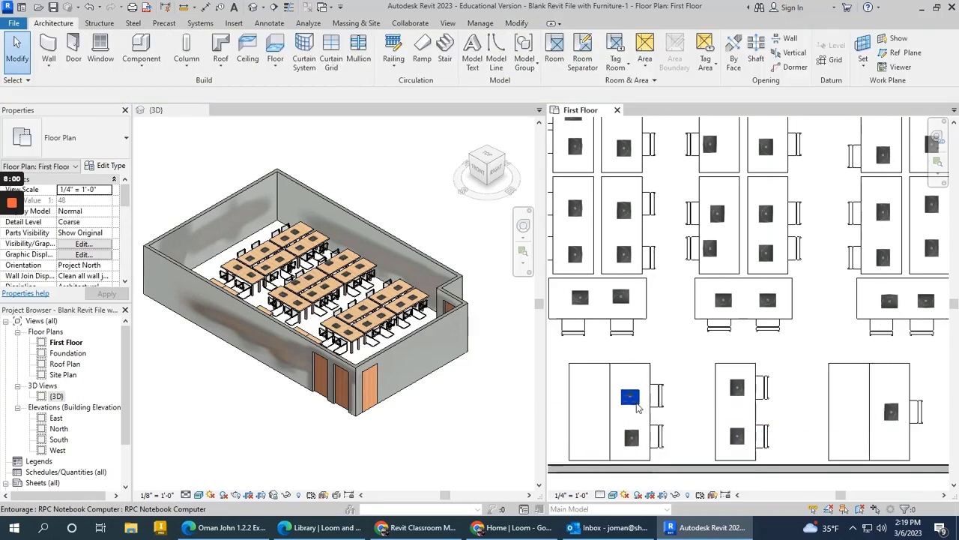
Step: Rotate the upper notebook on the double table below the leftmost cluster a quarter turn clockwise
click(638, 409)
click(298, 65)
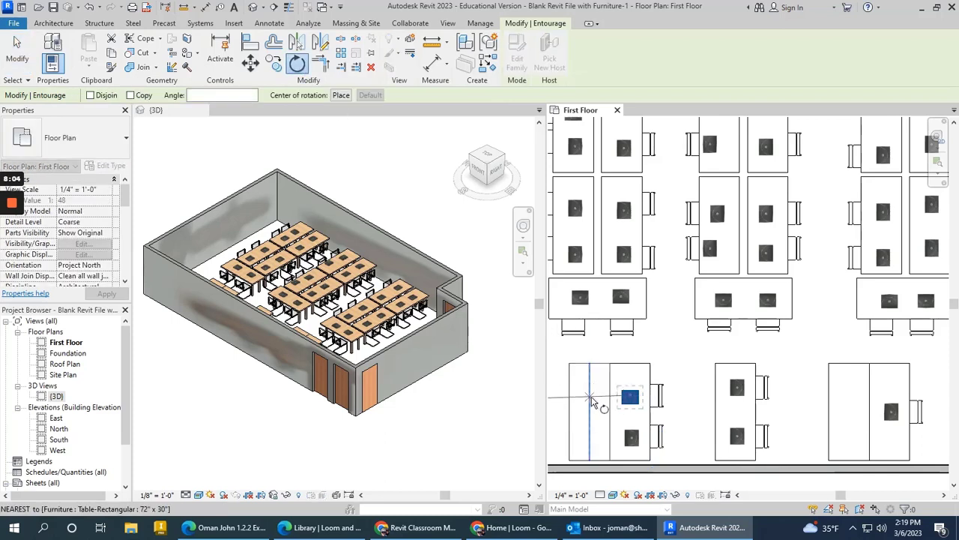
click(629, 352)
click(634, 355)
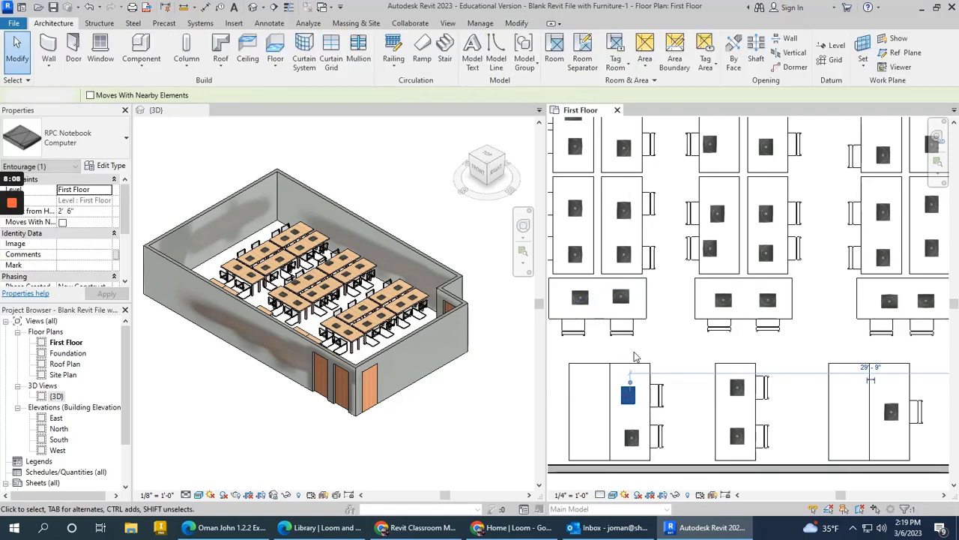
Step: Start a floor and draw its first straight boundary line, 35' 6" long, along the upper wall's outer face from the upper-left corner
scroll(717, 356, down, 1)
scroll(718, 366, down, 4)
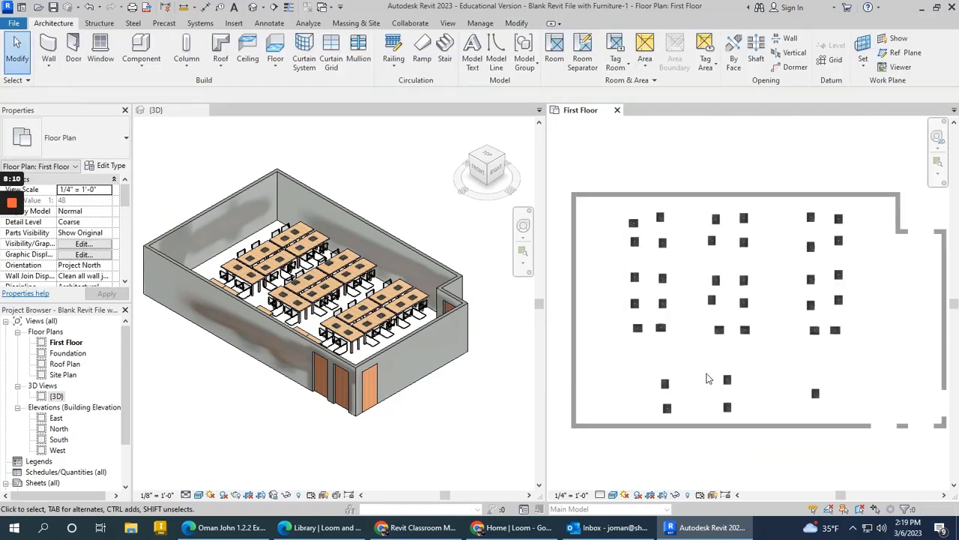
click(273, 54)
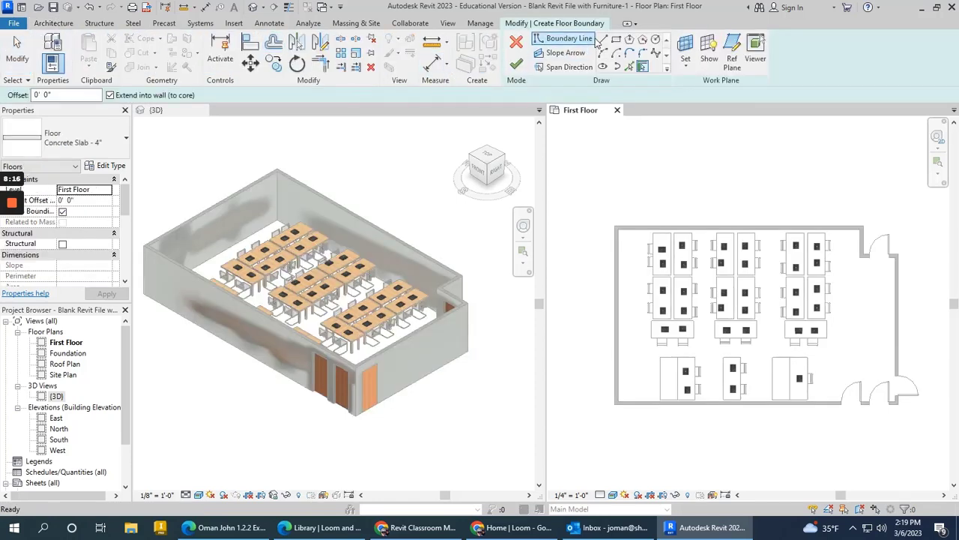
click(603, 41)
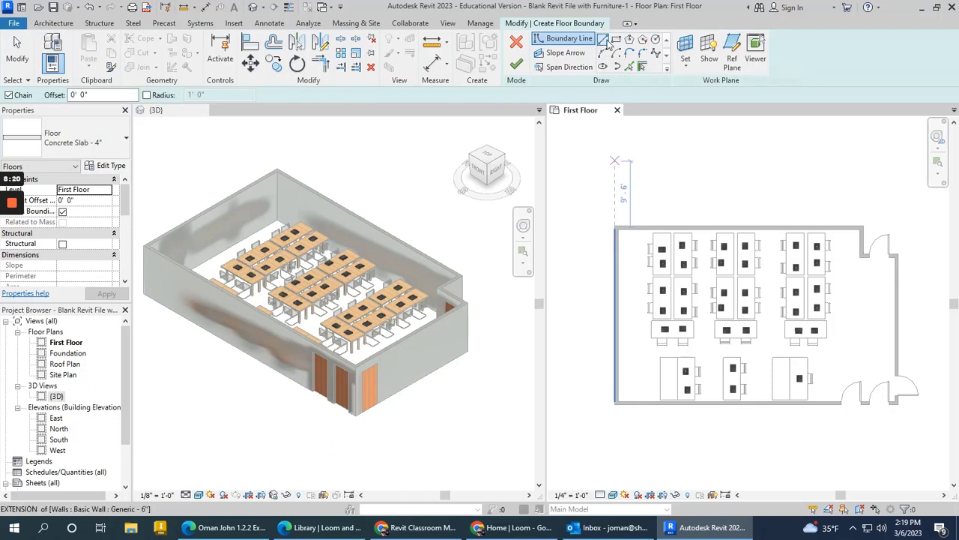
scroll(613, 225, up, 10)
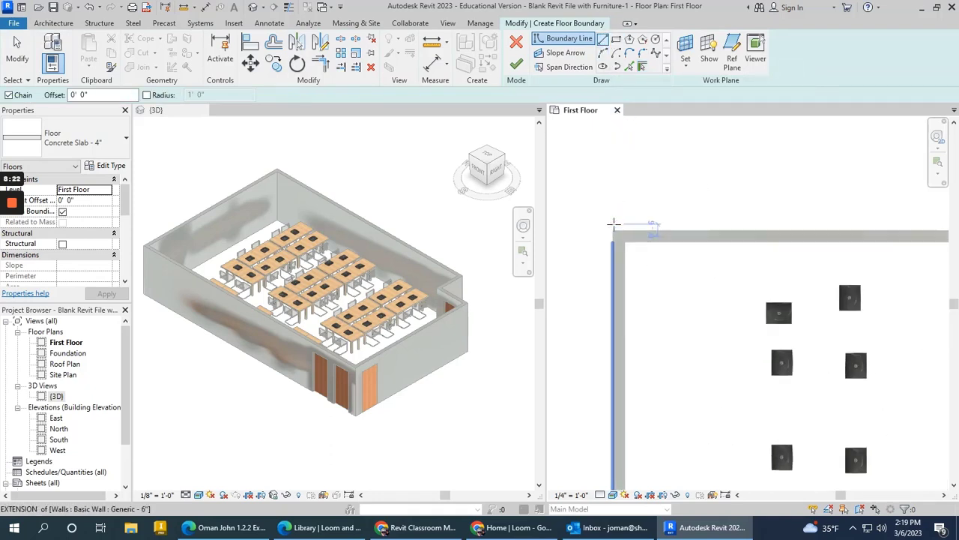
click(612, 242)
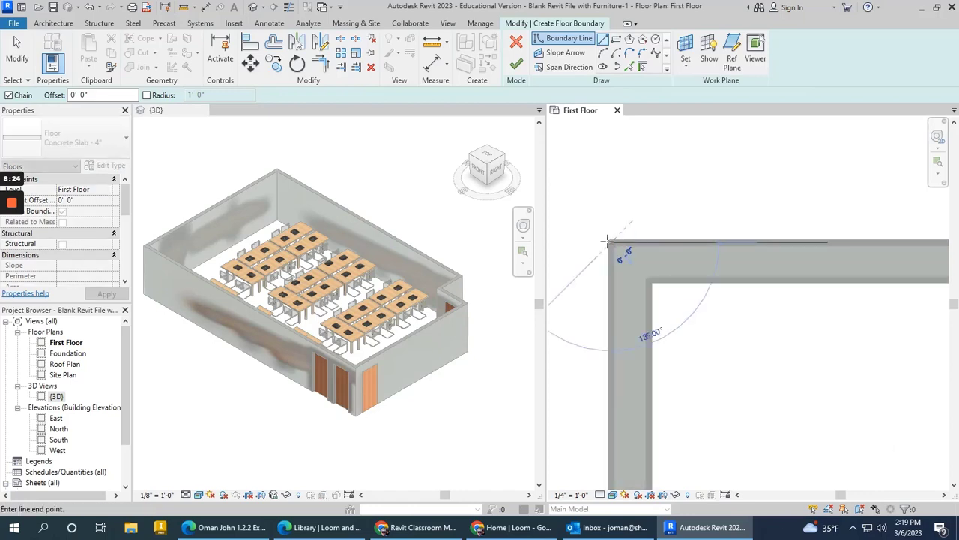
scroll(569, 210, down, 3)
scroll(576, 206, down, 2)
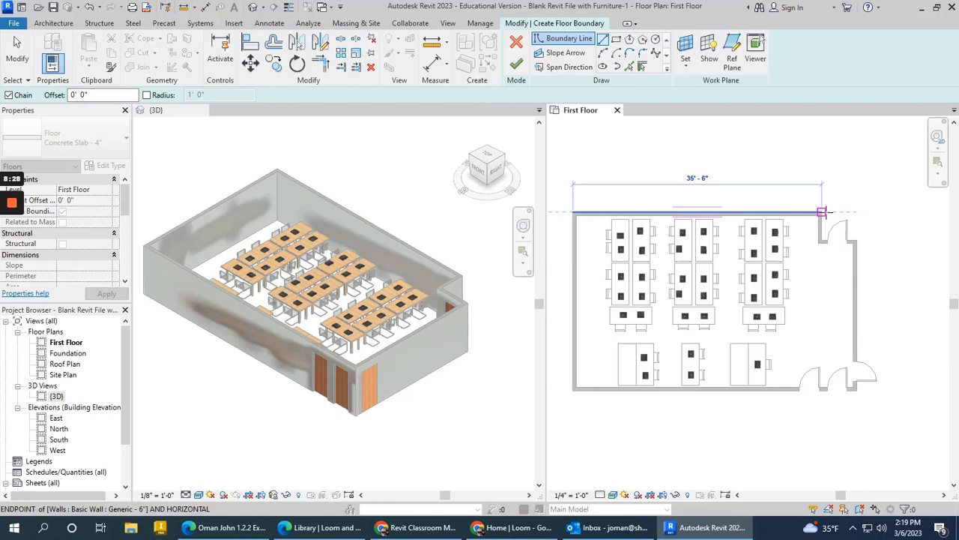
click(822, 212)
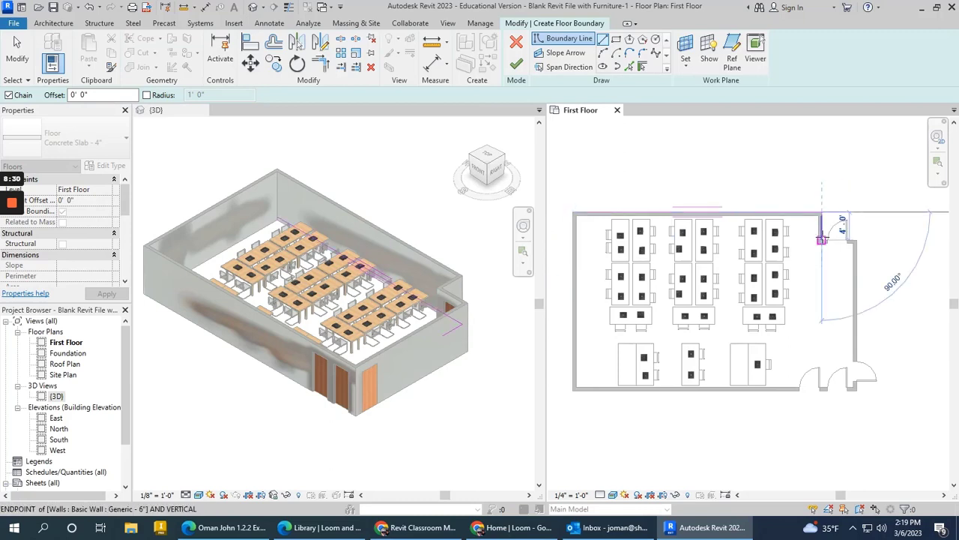
Step: Trace the remaining floor boundary along the outer wall faces, around the upper-right door recess, and close it at the upper-left corner
click(821, 240)
click(856, 240)
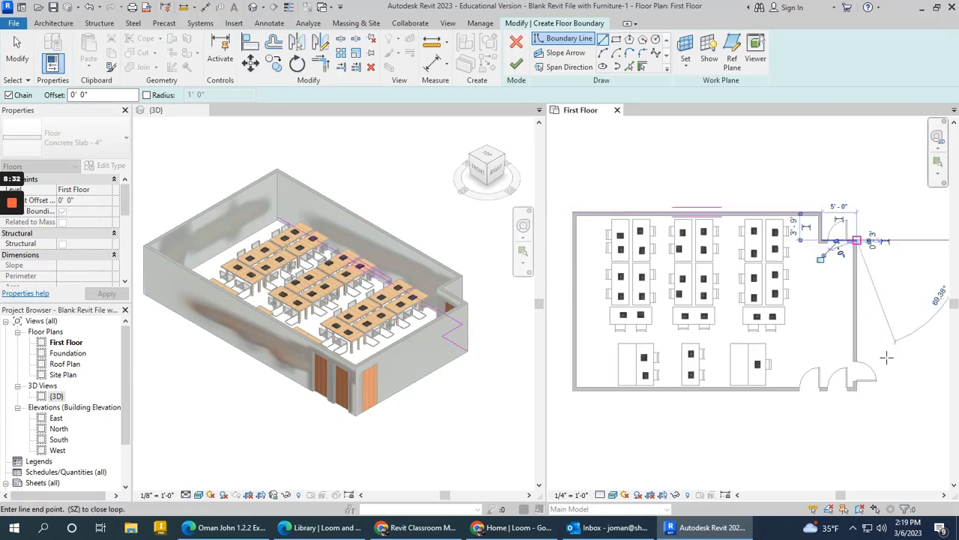
click(857, 389)
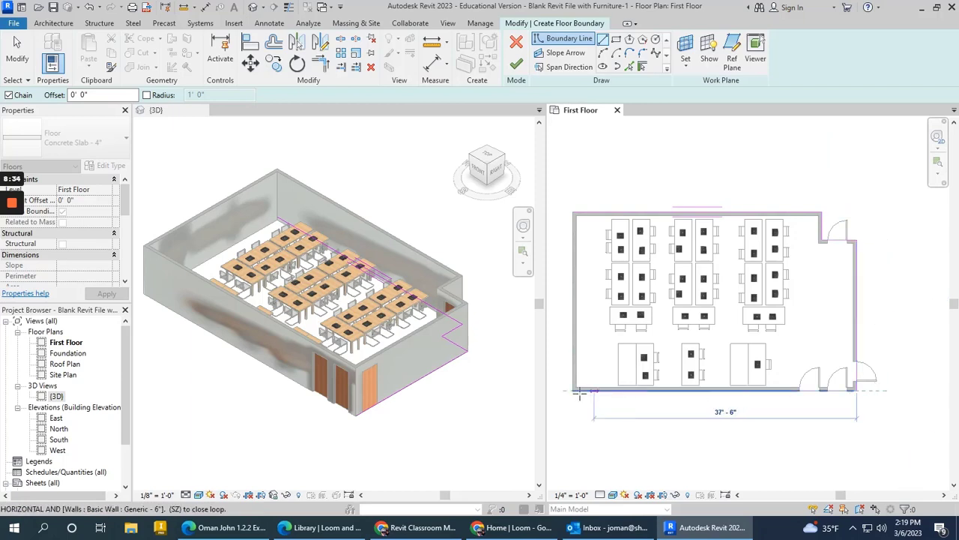
click(573, 389)
scroll(555, 227, up, 8)
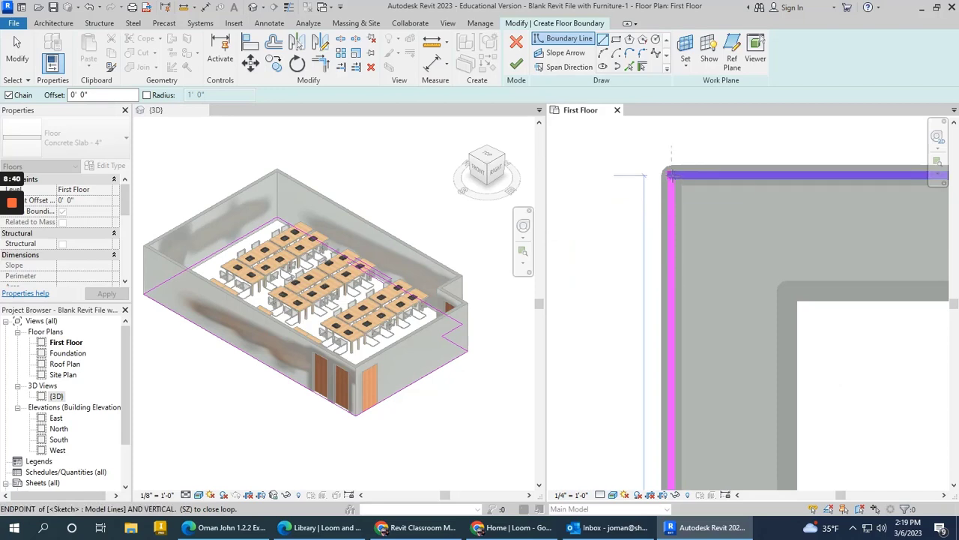
click(671, 175)
scroll(653, 180, down, 6)
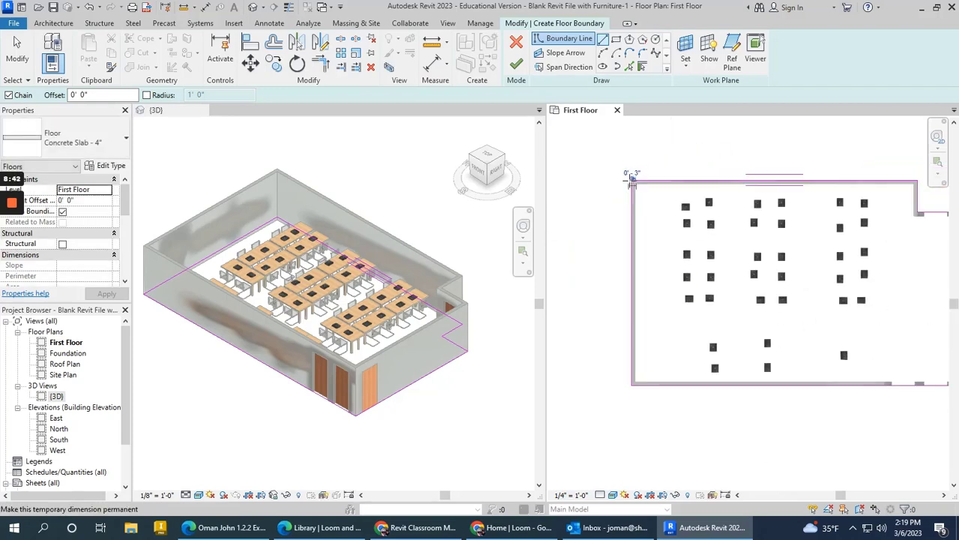
Step: Finish the floor boundary sketch to create the 4" concrete slab floor under the whole classroom
scroll(632, 180, down, 3)
click(516, 67)
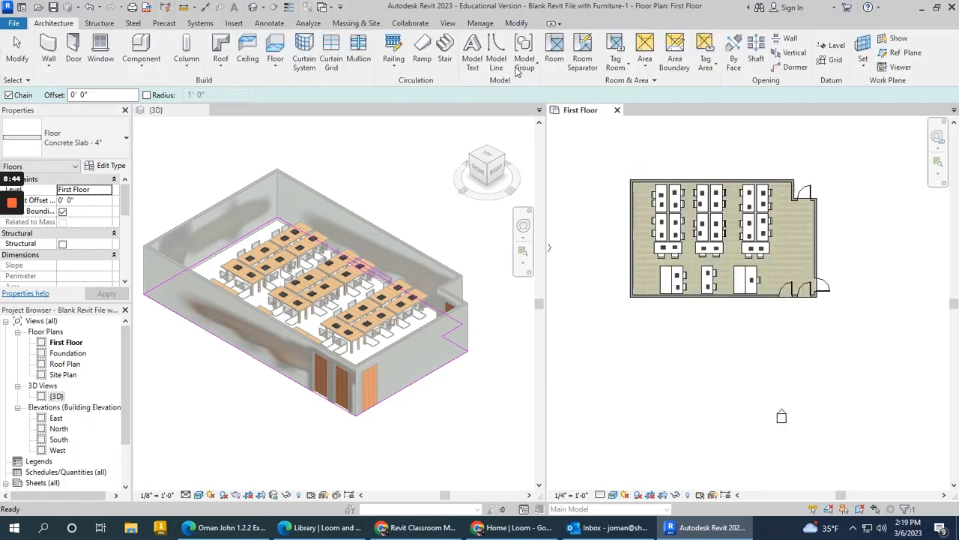
click(674, 341)
scroll(739, 218, up, 4)
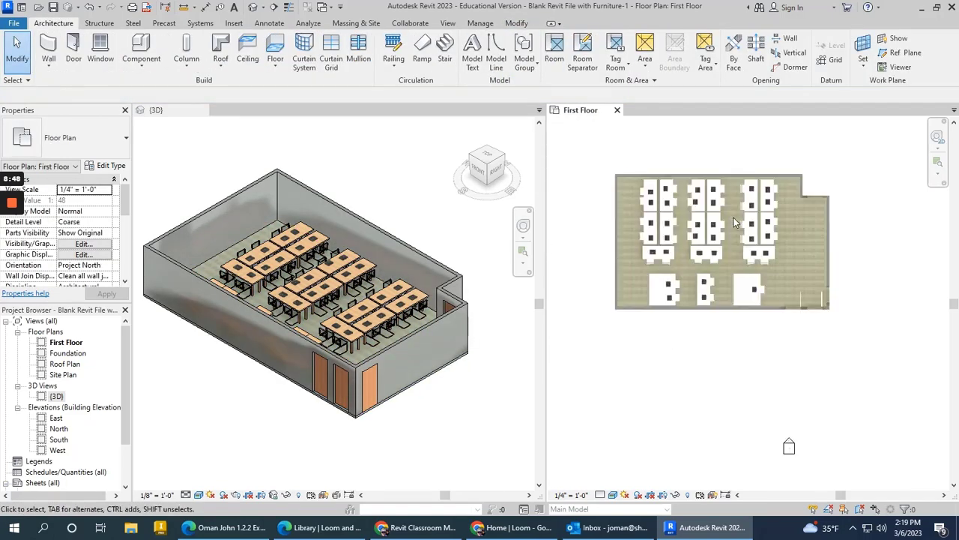
Step: Place a 36" Base Cabinet-Double Door & 2 Drawer against the inner face of the right wall, below the upper-right door recess
click(141, 49)
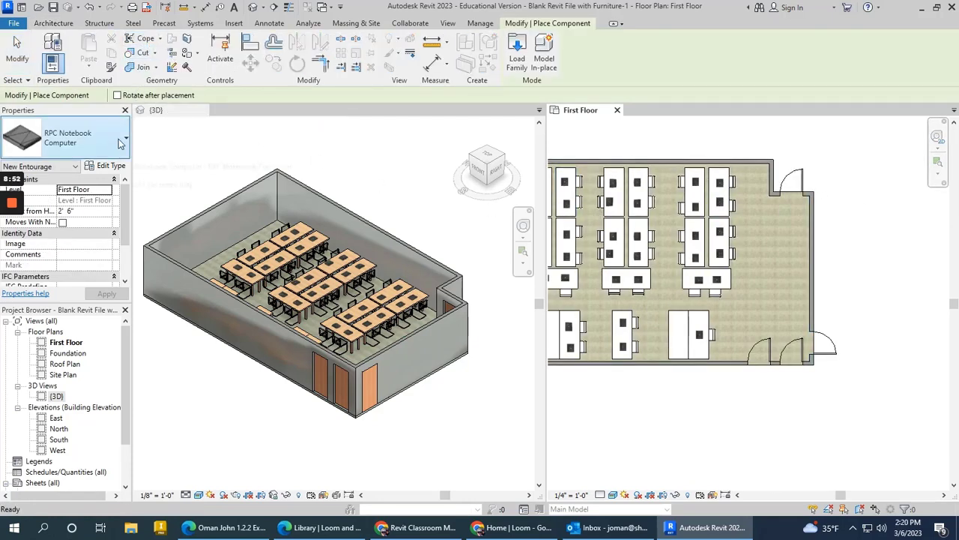
click(120, 142)
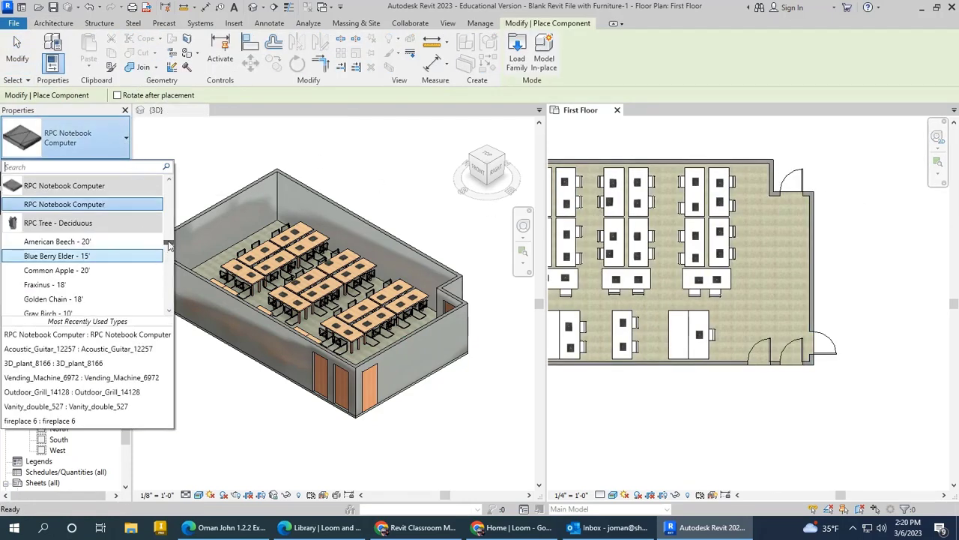
drag(169, 244, 169, 191)
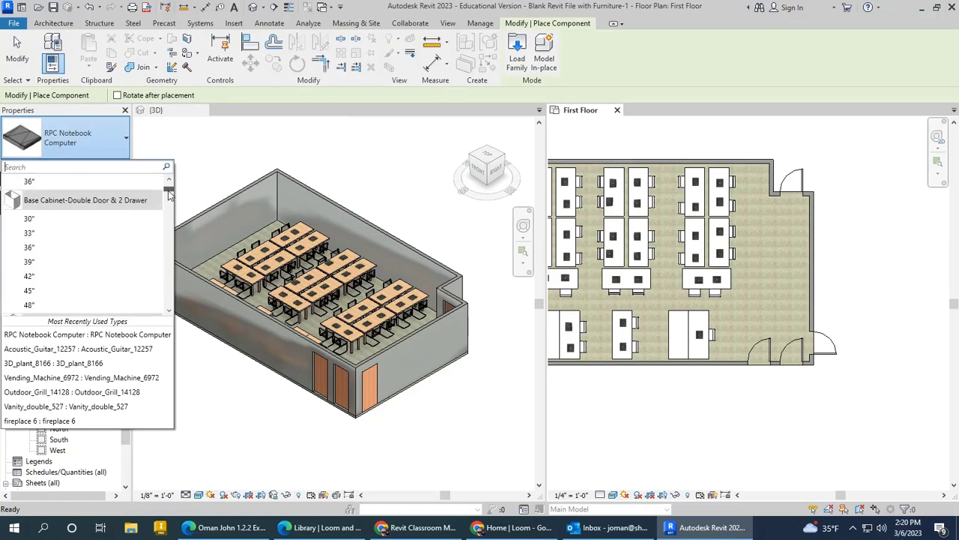
scroll(42, 254, up, 2)
scroll(40, 251, down, 2)
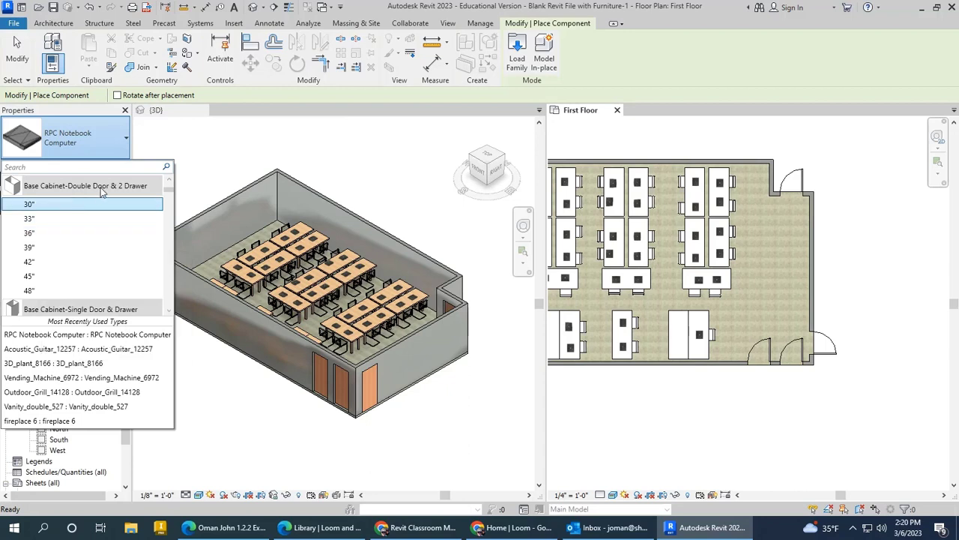
click(59, 233)
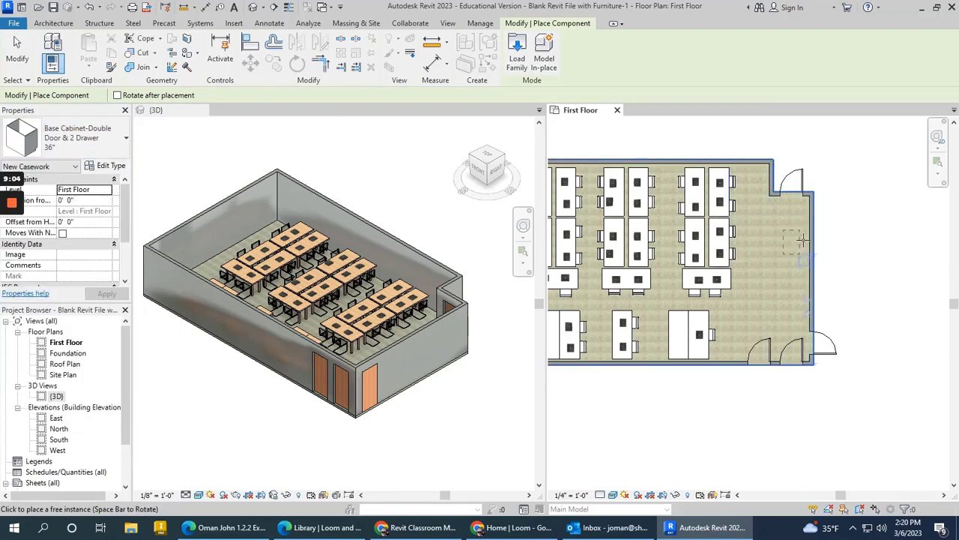
click(485, 149)
click(486, 148)
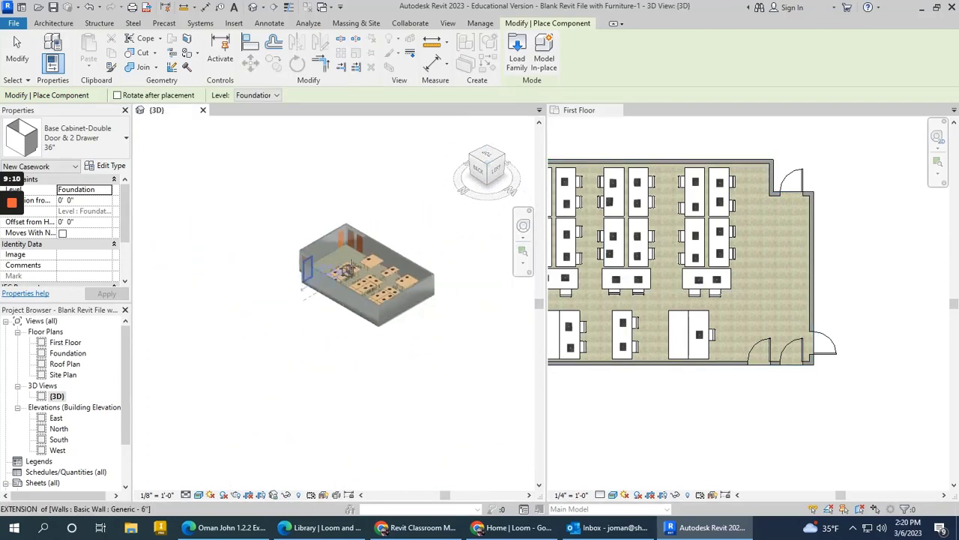
scroll(326, 255, up, 3)
scroll(323, 255, up, 2)
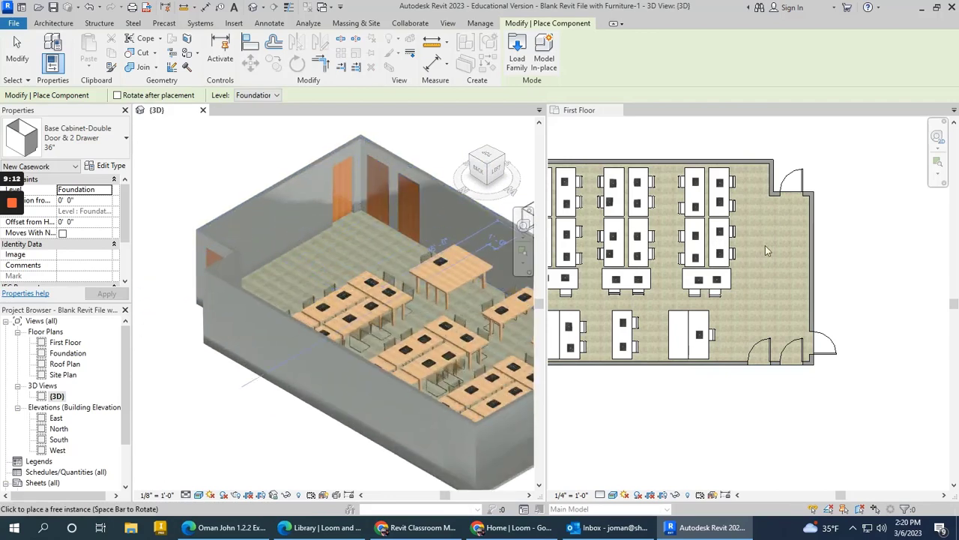
click(867, 113)
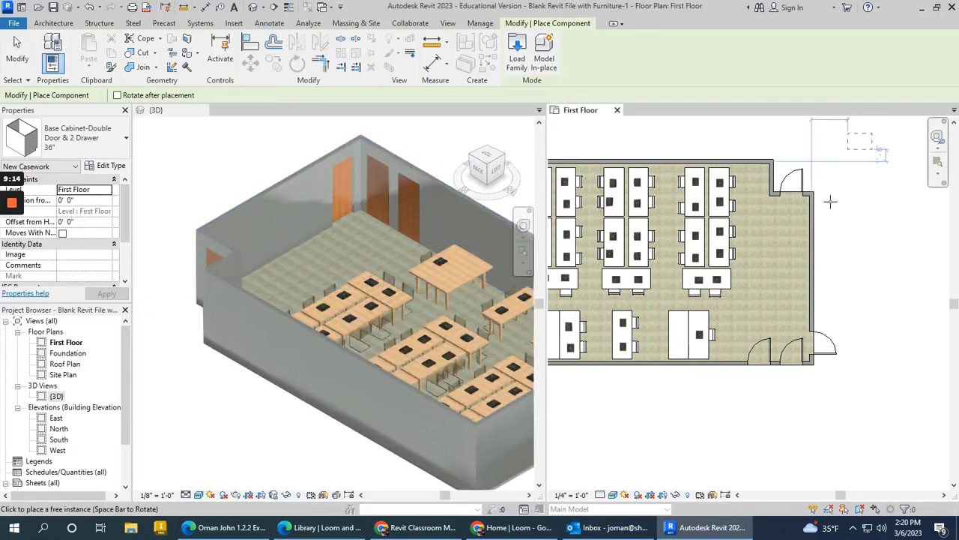
click(807, 247)
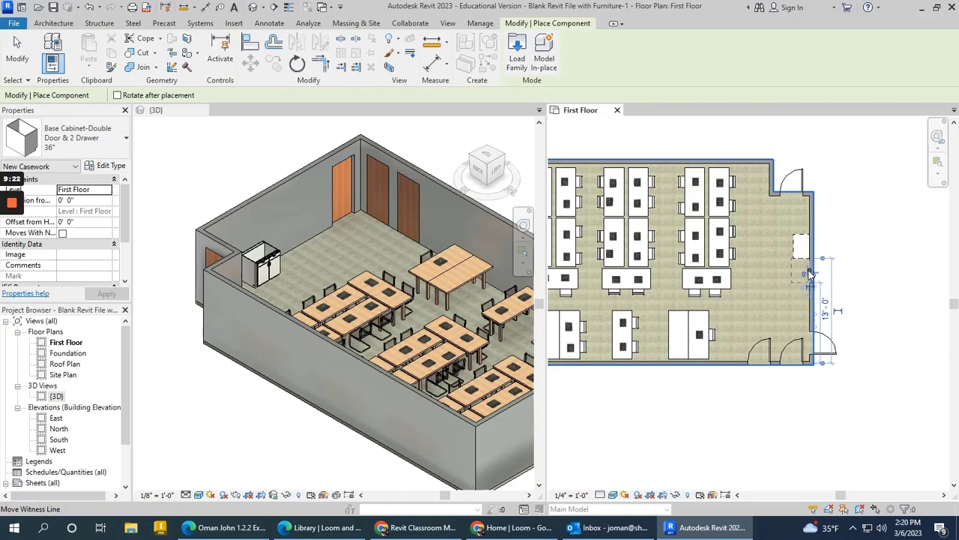
Step: Place two more 36" base cabinets along the right wall below the first, the middle one touching it, and end placement
scroll(810, 274, up, 6)
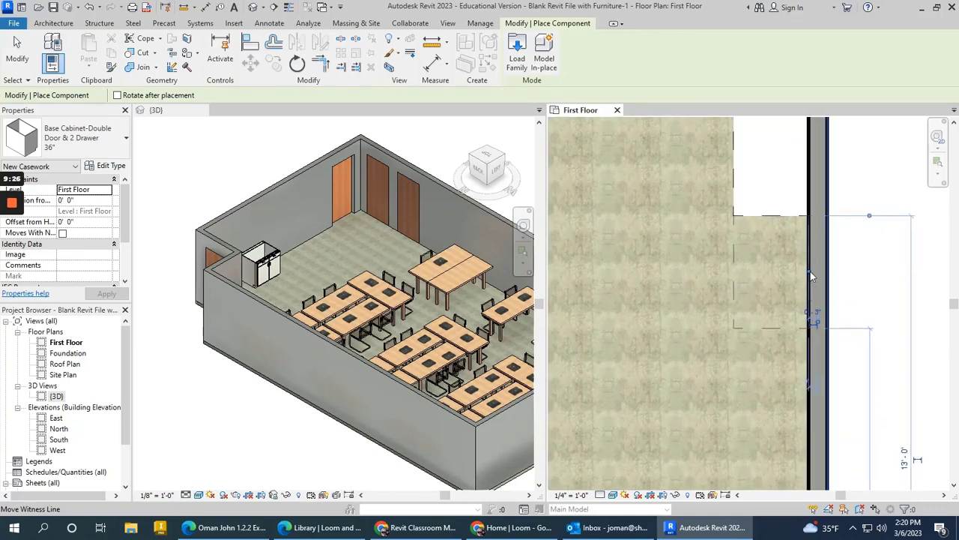
click(802, 390)
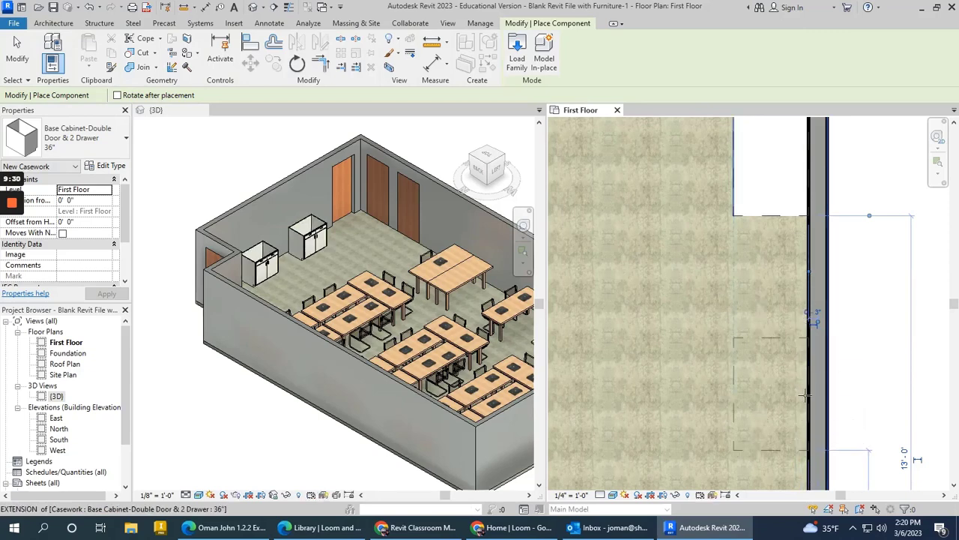
scroll(731, 177, down, 3)
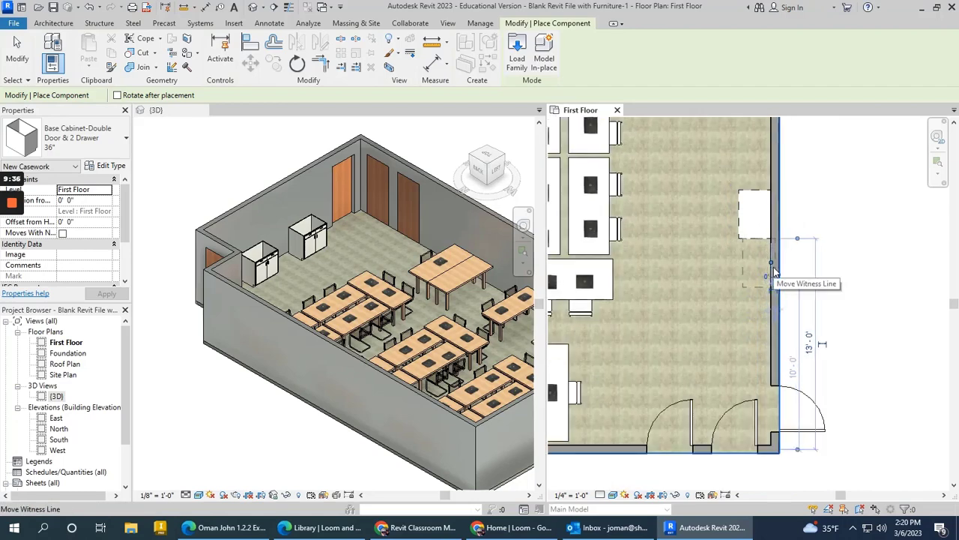
scroll(774, 275, up, 6)
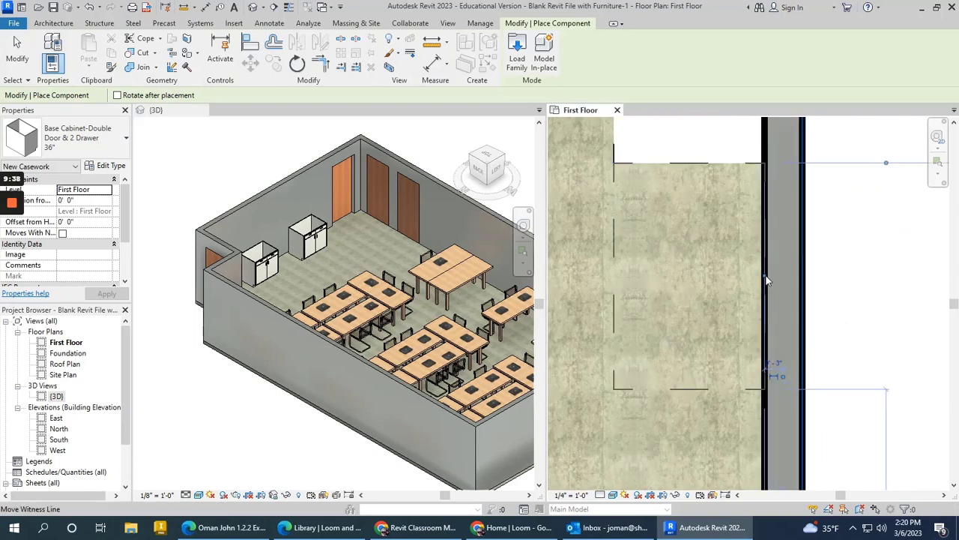
click(766, 277)
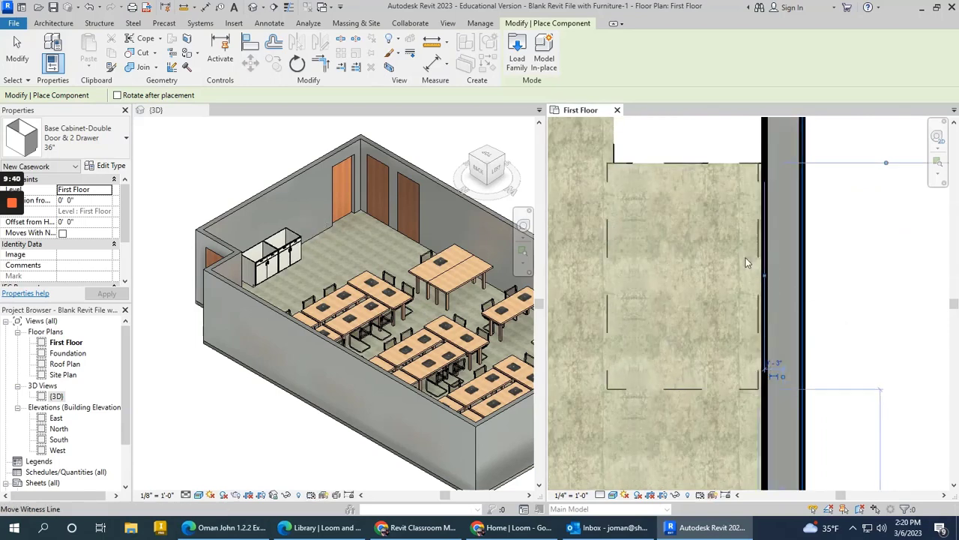
scroll(764, 285, down, 3)
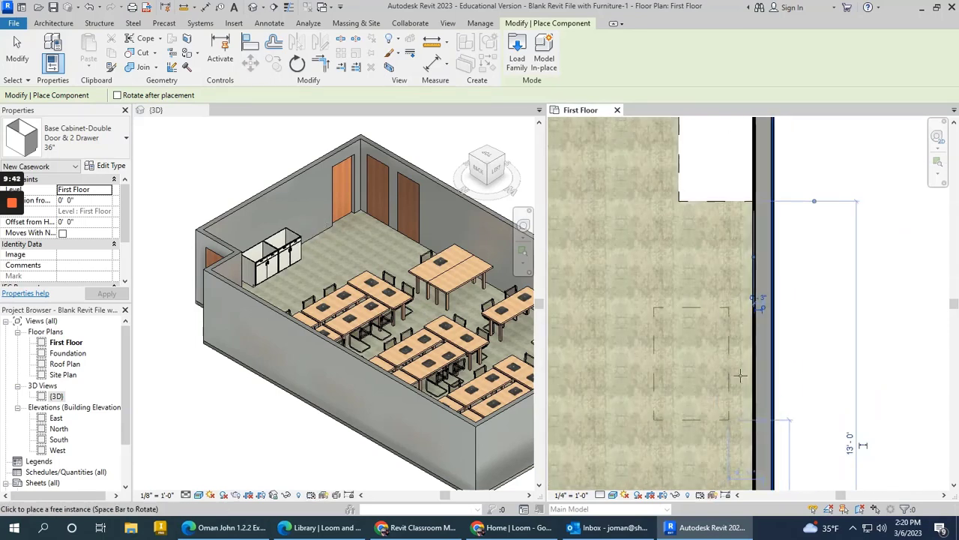
click(753, 382)
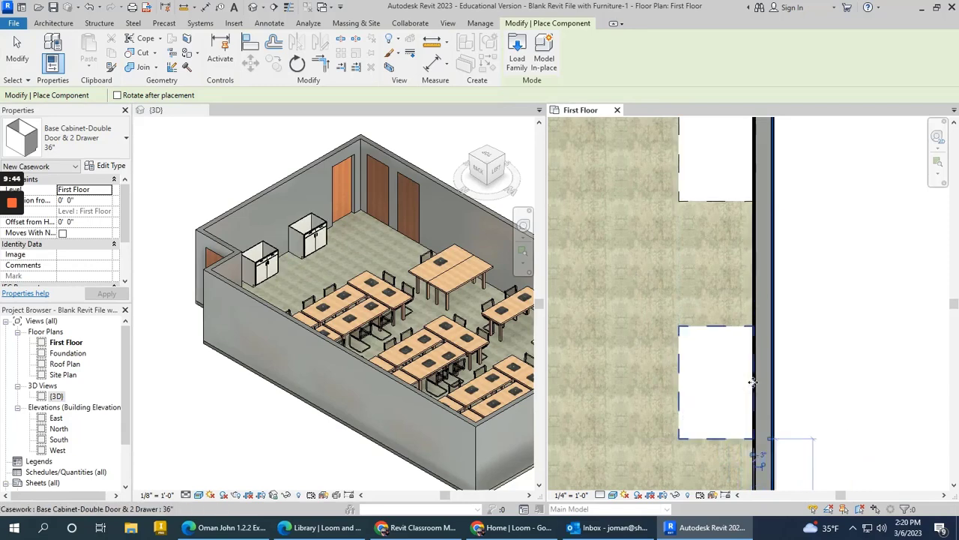
click(751, 261)
key(Escape)
key(Escape)
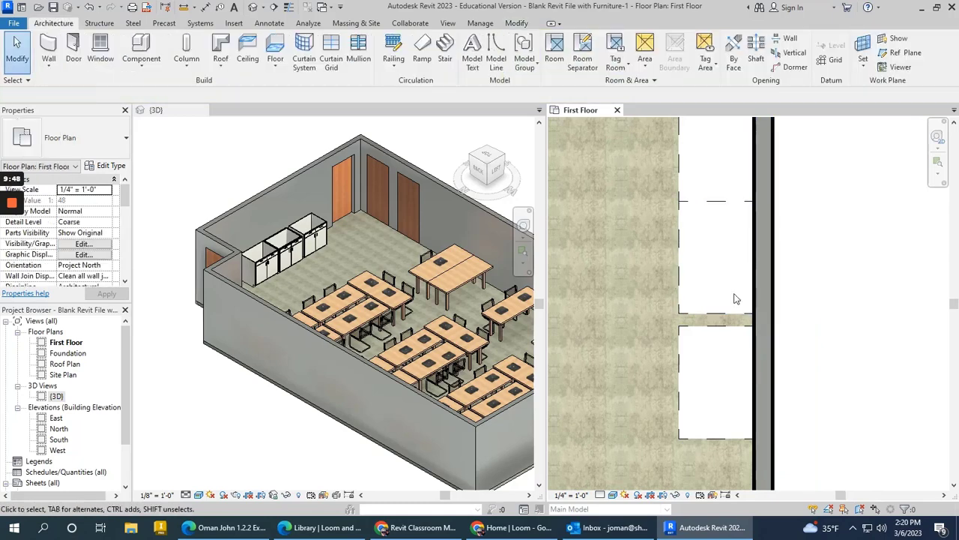
Step: Nudge the lowest base cabinet up until it meets the middle cabinet, closing the gap between them
click(717, 327)
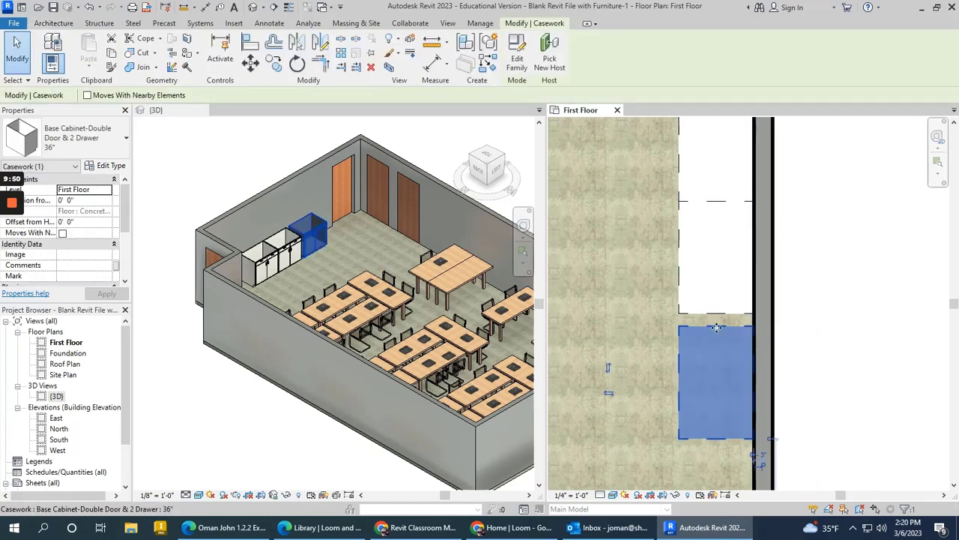
key(Up)
key(Up)
key(Up)
key(Up)
key(Up)
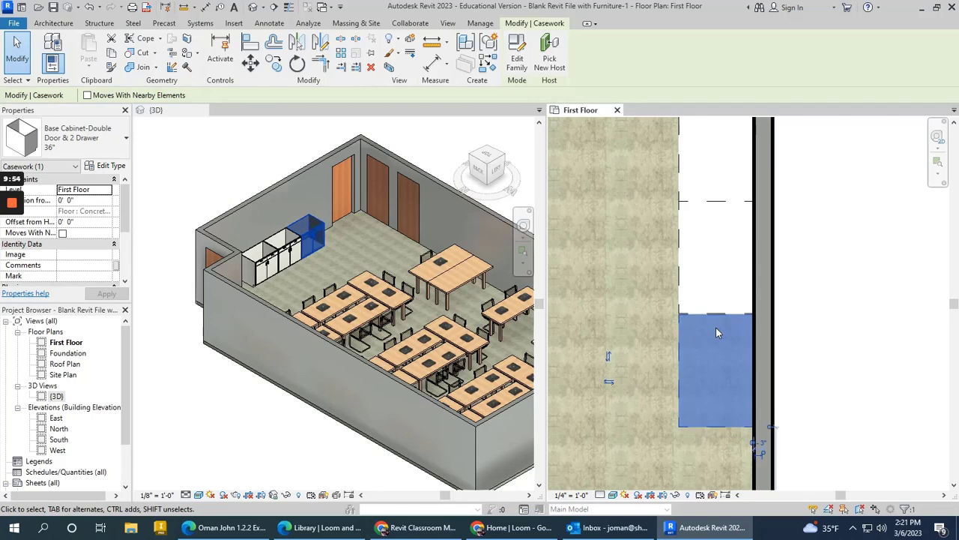
scroll(662, 303, down, 3)
key(Escape)
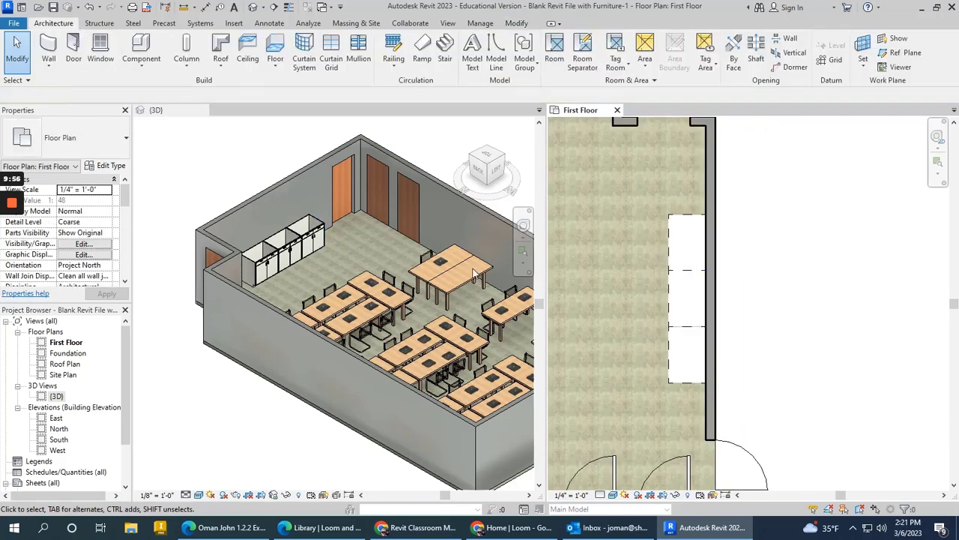
Step: Place a Counter Top, 24" Depth, over the base cabinets, aligned with the upper end of the row against the right wall
click(142, 48)
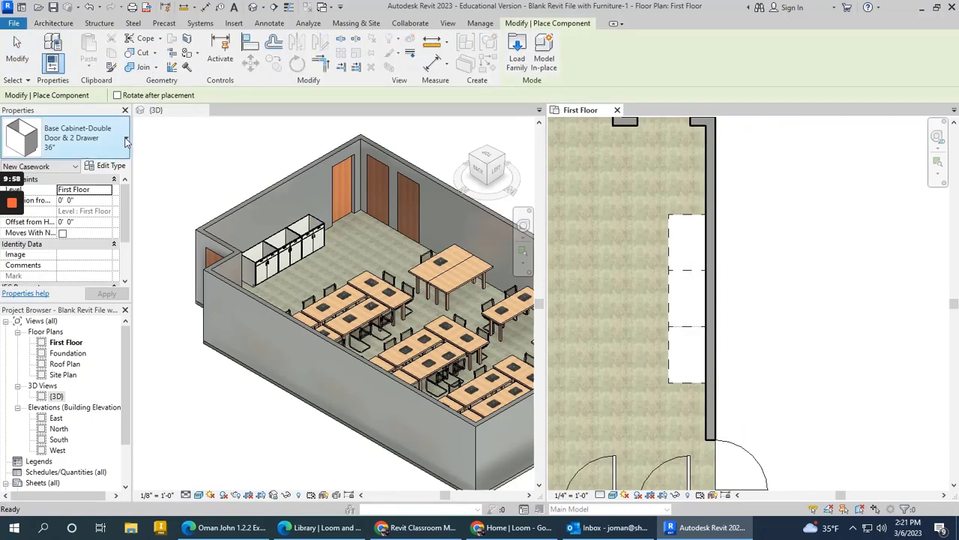
click(125, 139)
scroll(78, 261, down, 3)
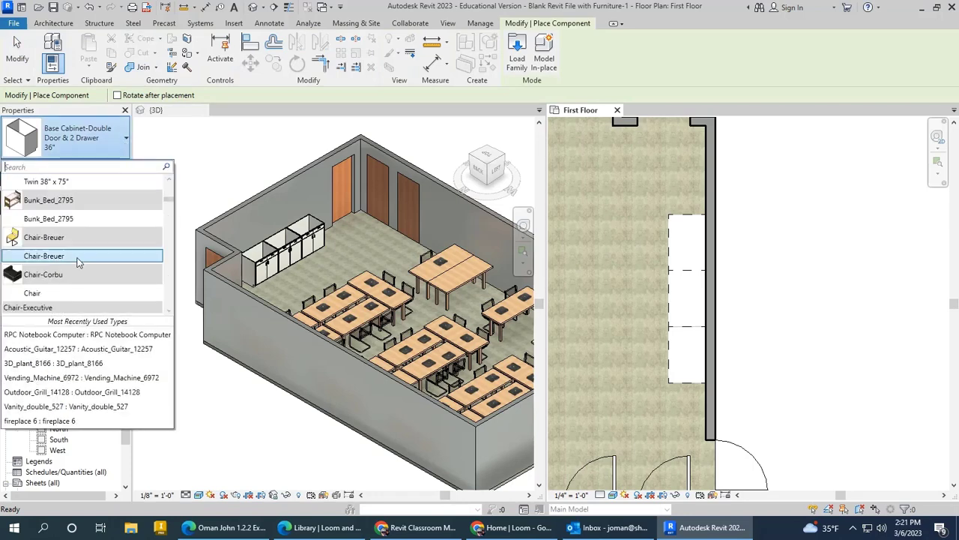
scroll(44, 260, down, 1)
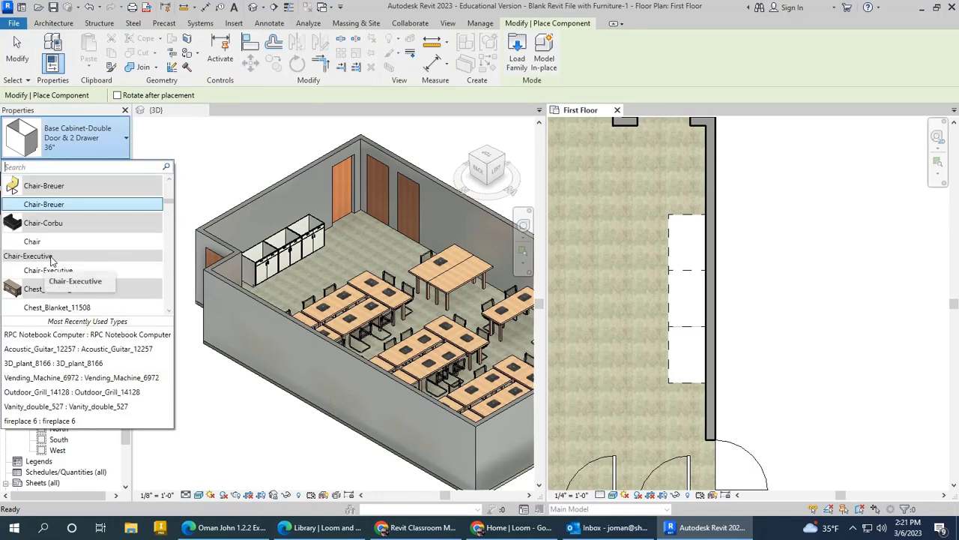
scroll(51, 260, down, 5)
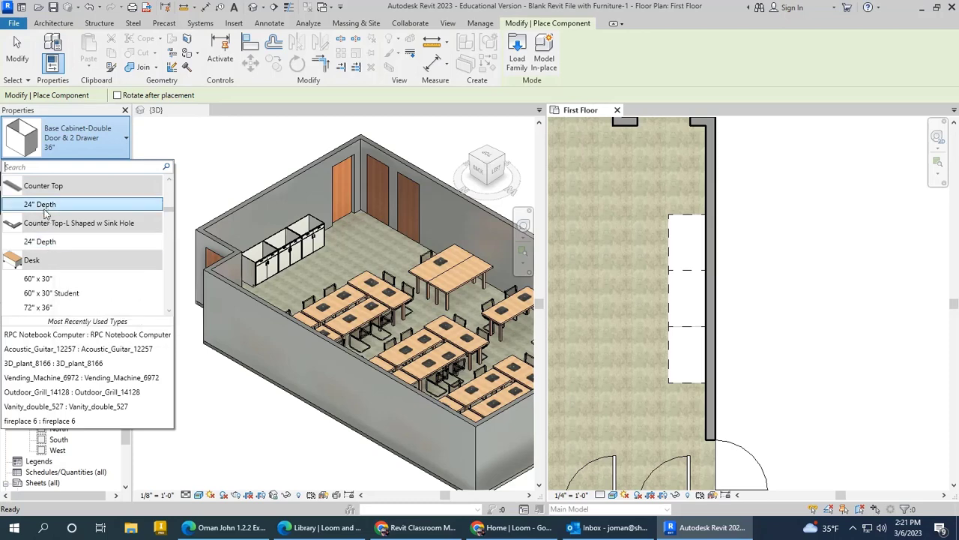
click(44, 207)
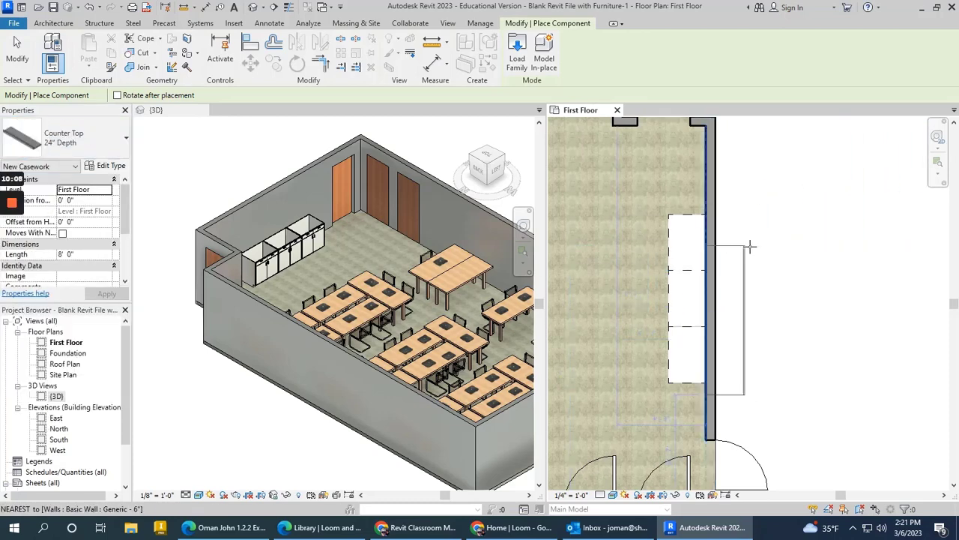
click(709, 215)
click(695, 343)
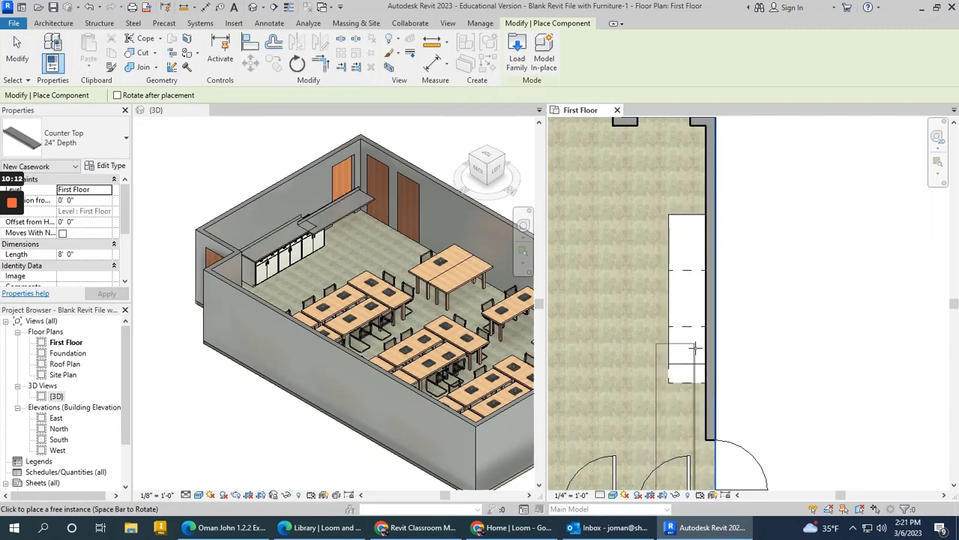
key(Escape)
key(Escape)
Step: Stretch the counter top to 9' 0 1/4" to cover all three cabinets and nudge it slightly out from the wall
click(692, 381)
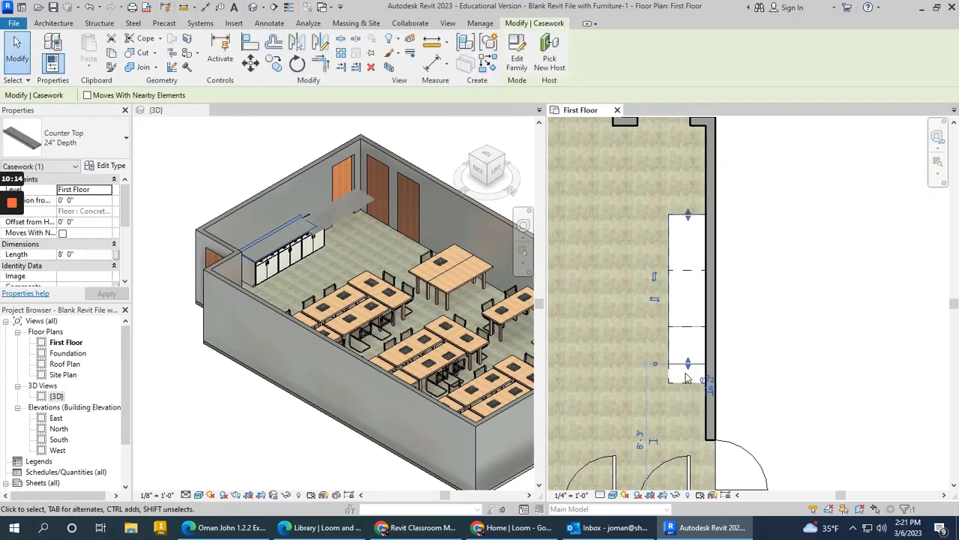
drag(688, 365, 688, 383)
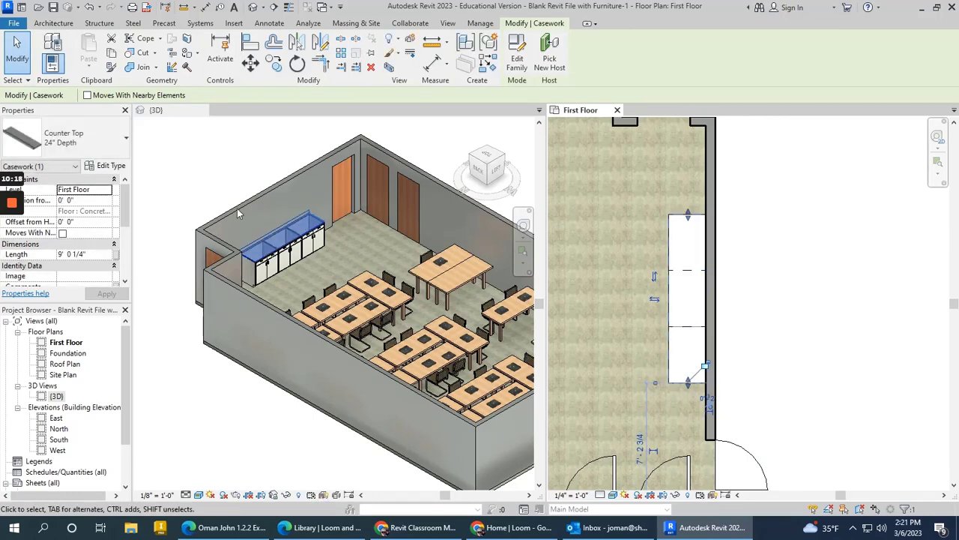
scroll(276, 237, up, 5)
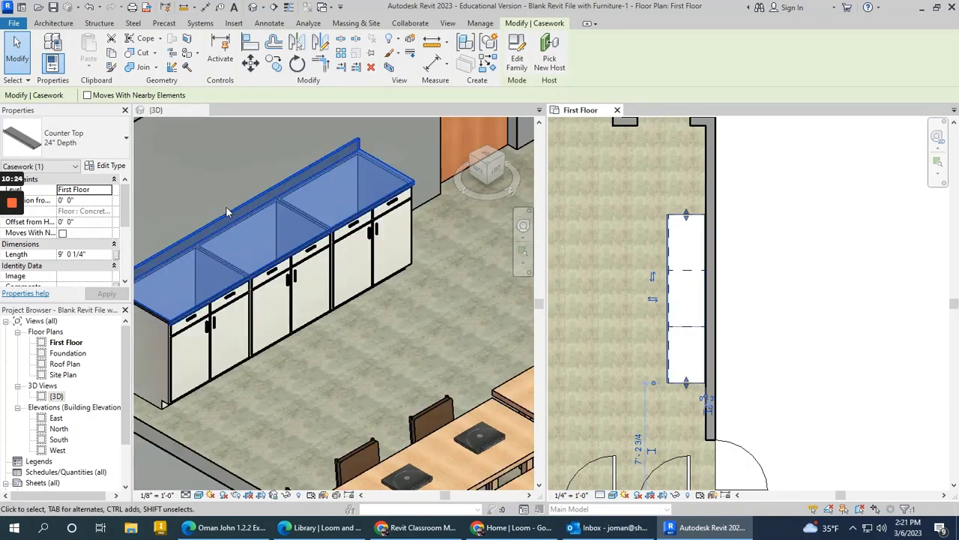
click(835, 257)
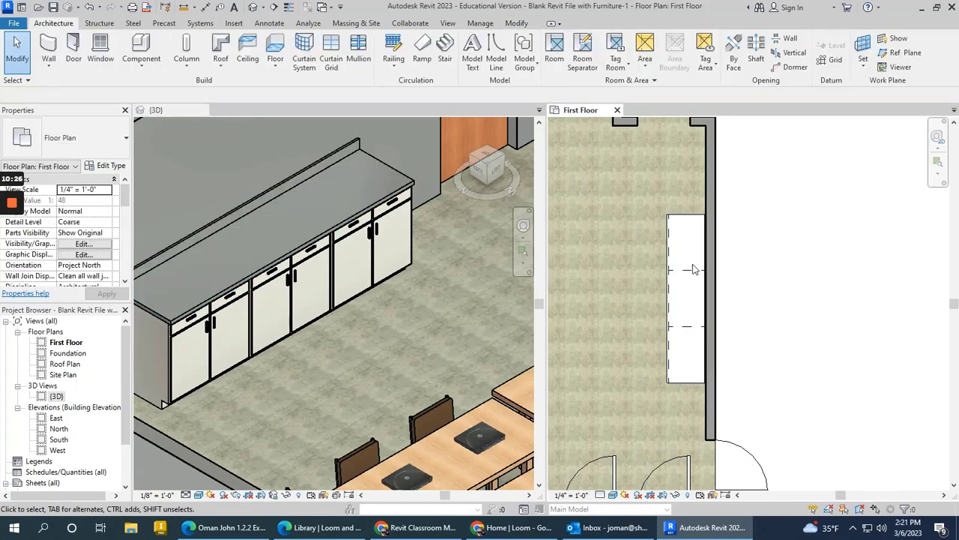
Step: Place three 36" Upper Cabinet-Double Door-Wall units side by side on the right wall, aligned above the base cabinets, and end placement
click(141, 50)
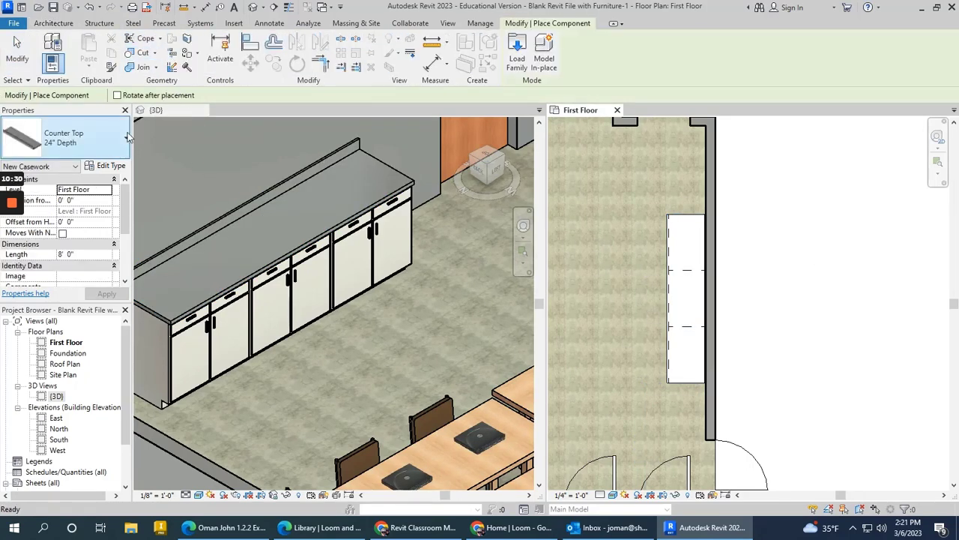
click(75, 137)
drag(168, 215, 166, 291)
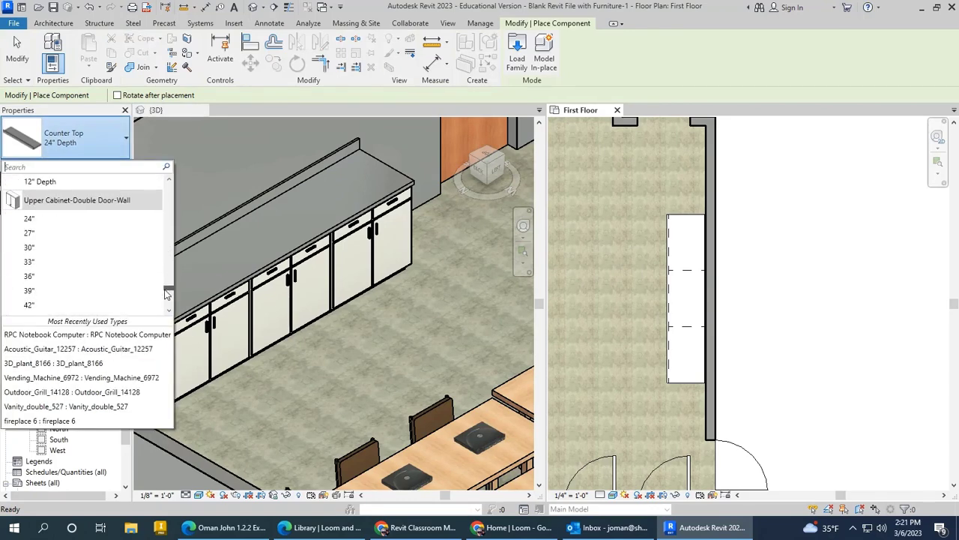
click(40, 277)
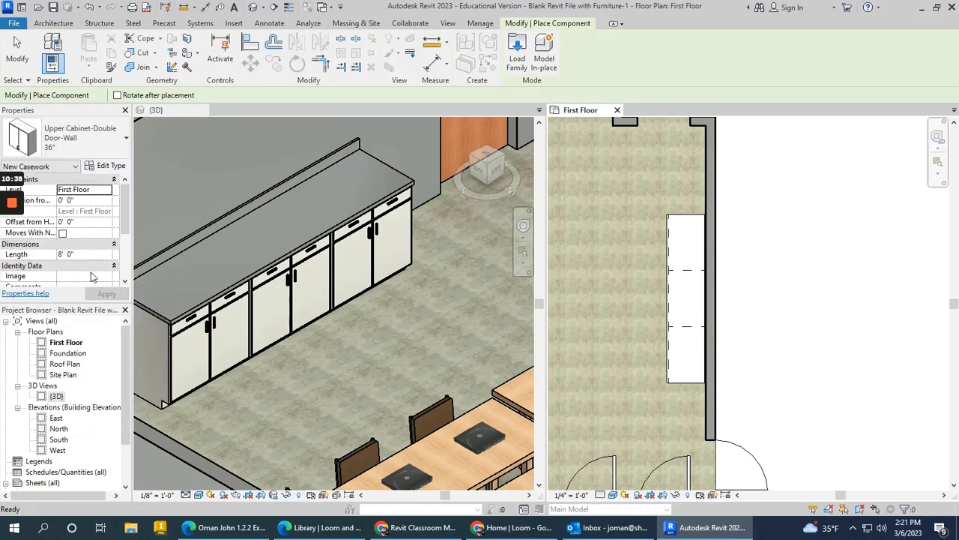
click(703, 242)
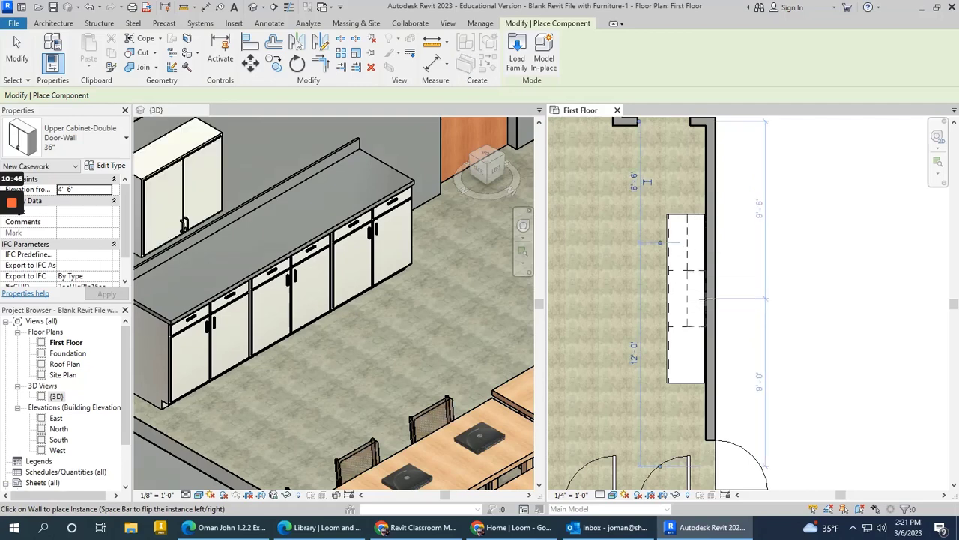
click(703, 322)
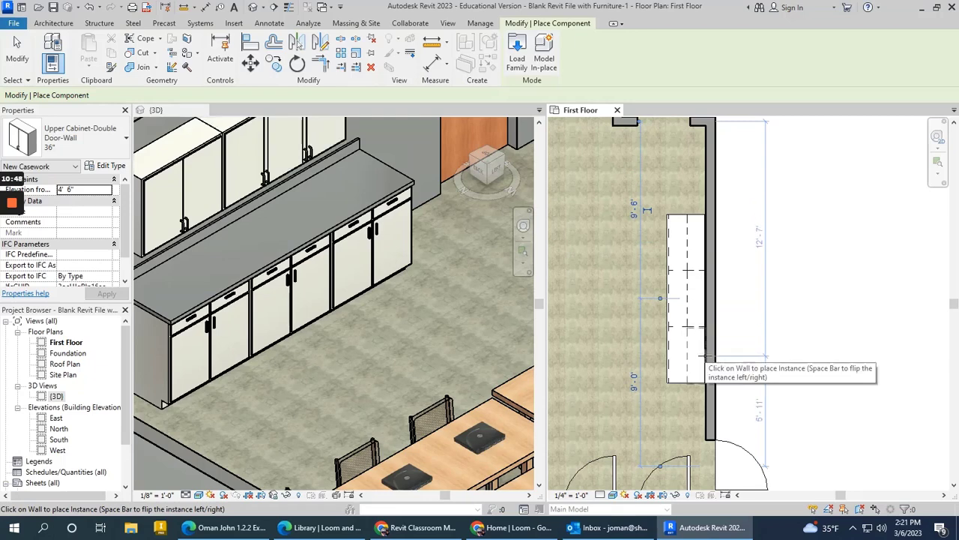
click(703, 355)
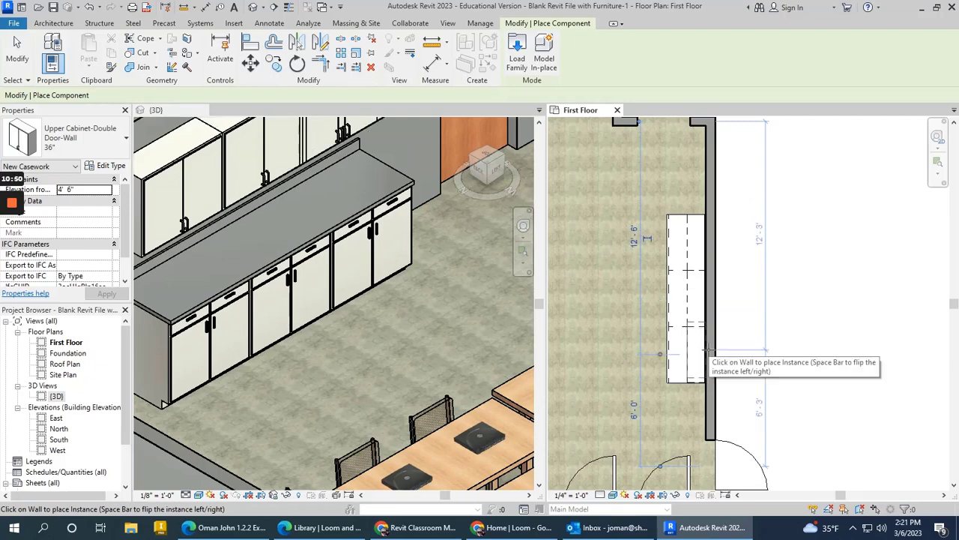
scroll(177, 266, down, 4)
key(Escape)
key(Escape)
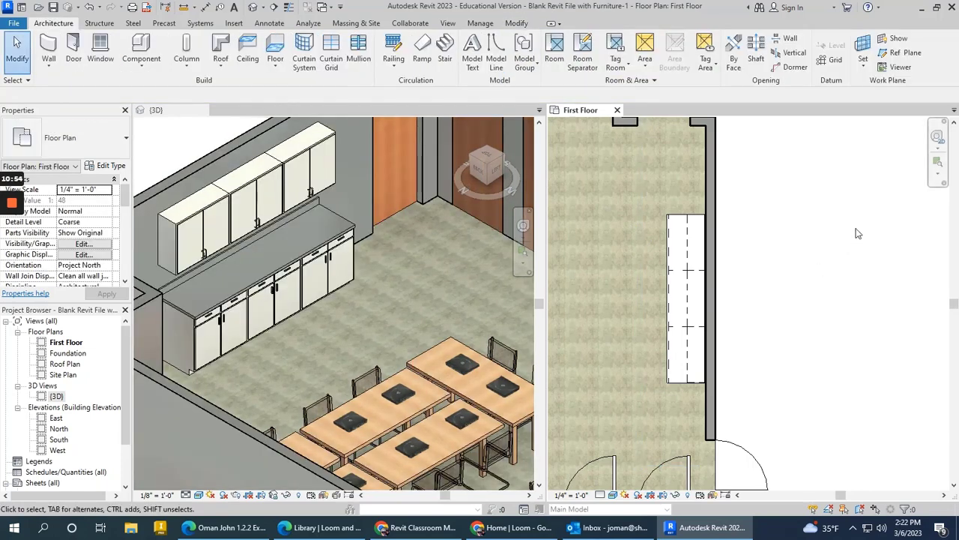
Step: Start the Paint tool and search the project materials for "paint" to find the Paints and Coatings materials
scroll(858, 234, down, 2)
scroll(849, 236, down, 2)
scroll(320, 251, down, 2)
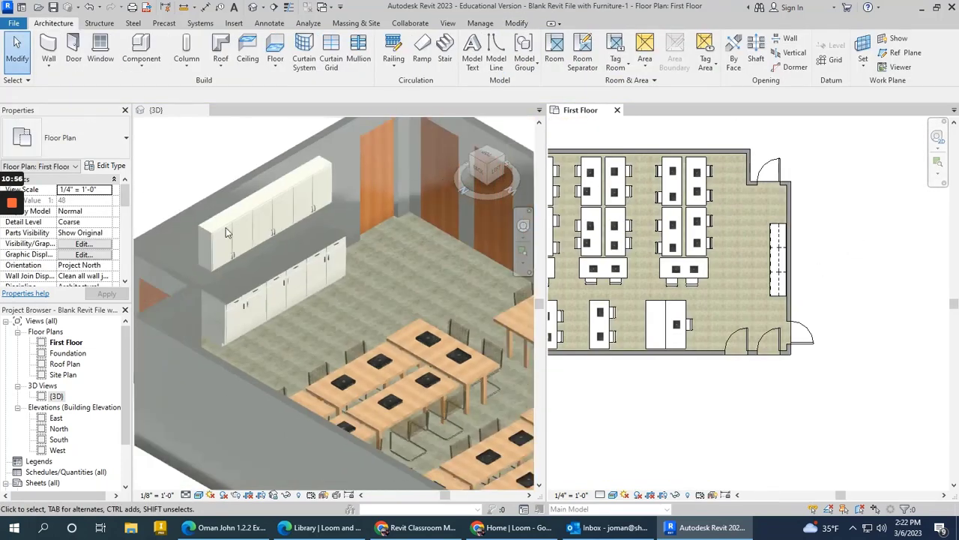
scroll(196, 230, down, 2)
scroll(197, 230, down, 1)
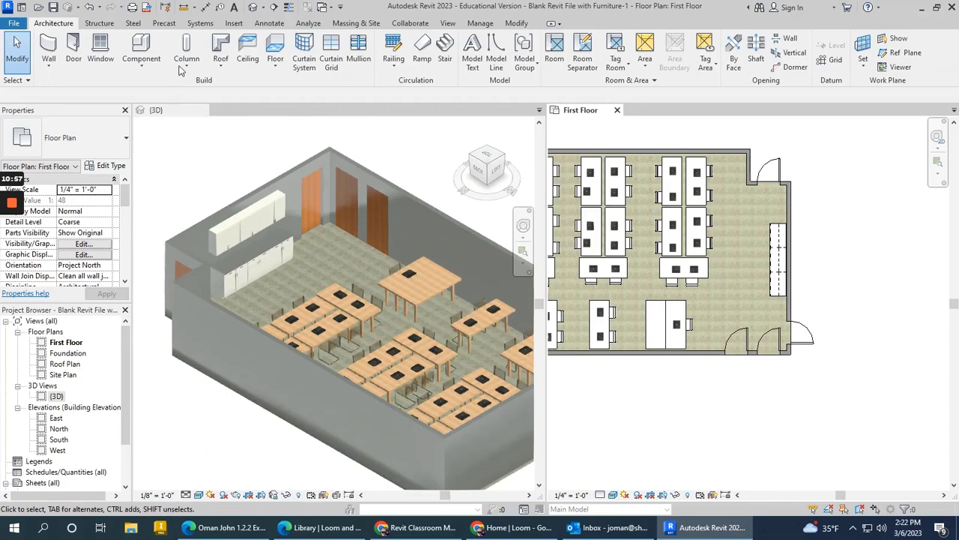
click(507, 25)
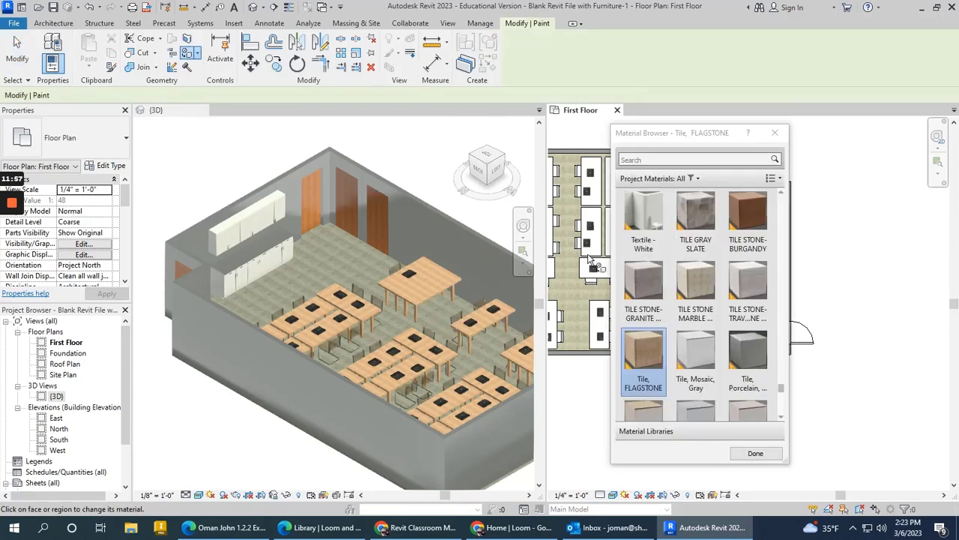
click(675, 160)
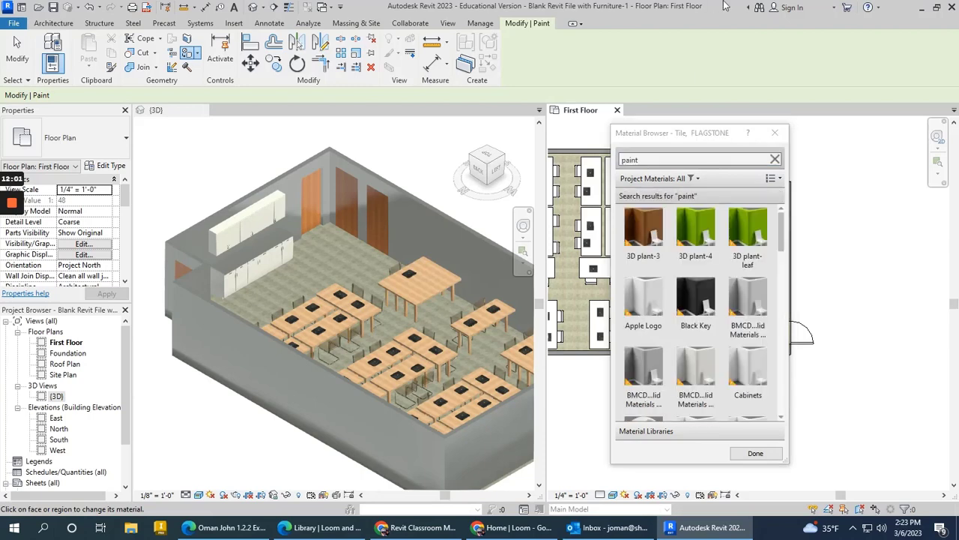
scroll(678, 350, down, 5)
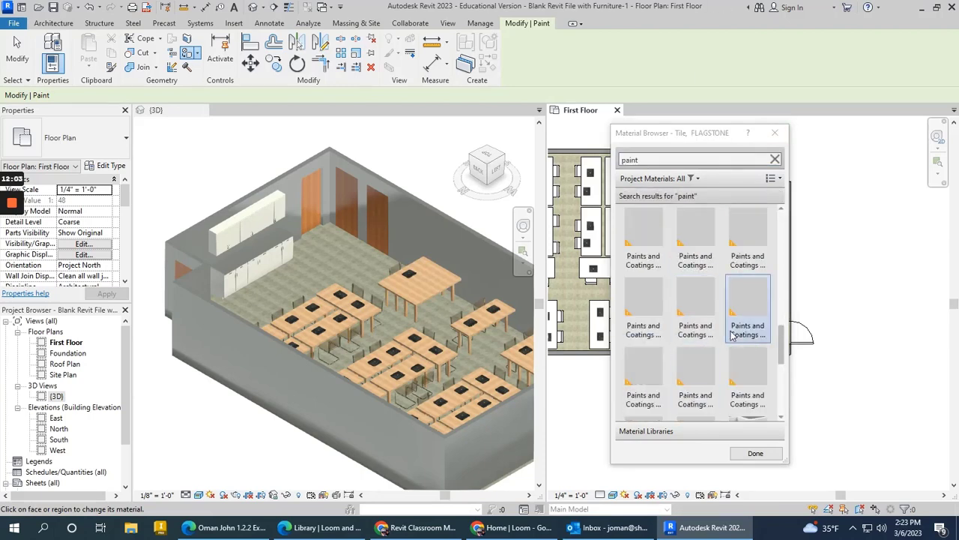
mouse_move(681, 317)
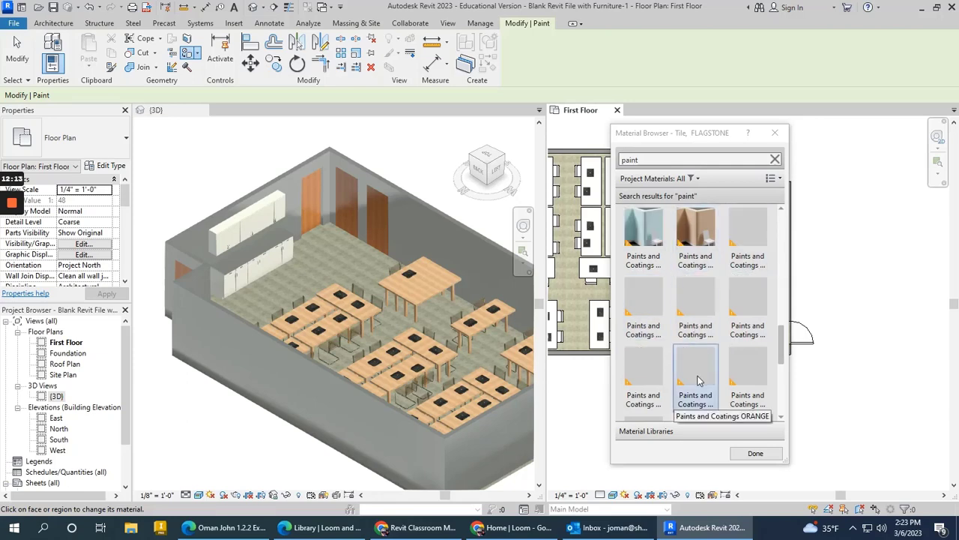
scroll(697, 380, down, 3)
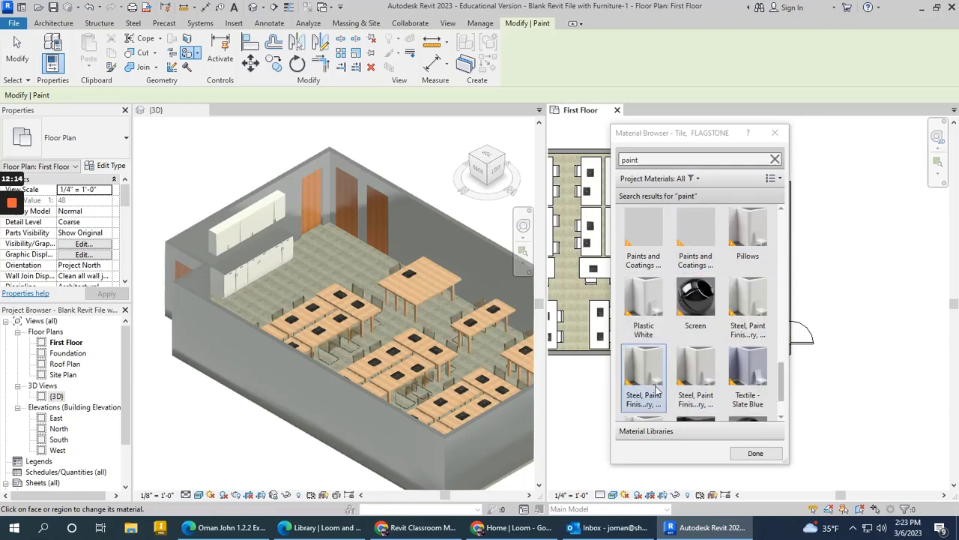
Step: Paint the interior faces of the cabinet wall and the adjoining long wall with the red Paints and Coatings material
click(648, 246)
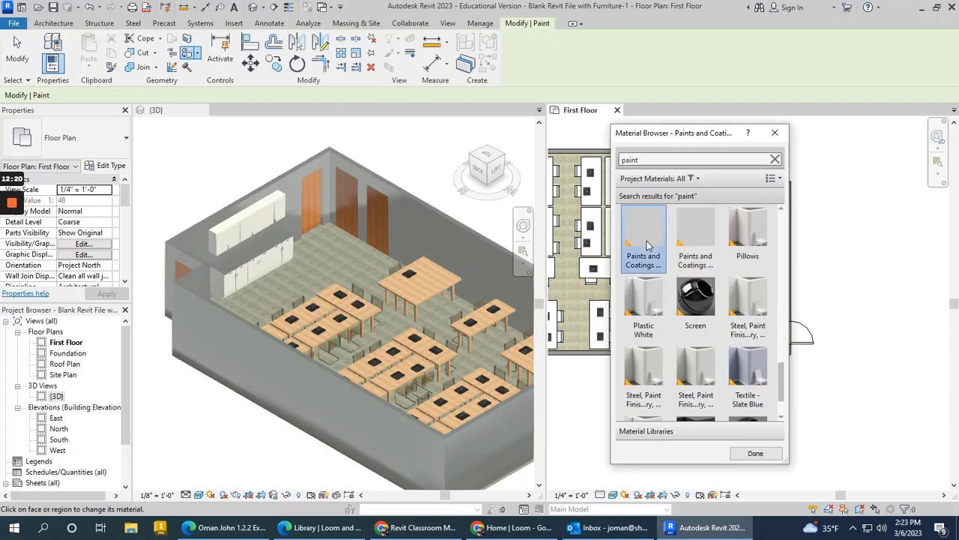
click(440, 250)
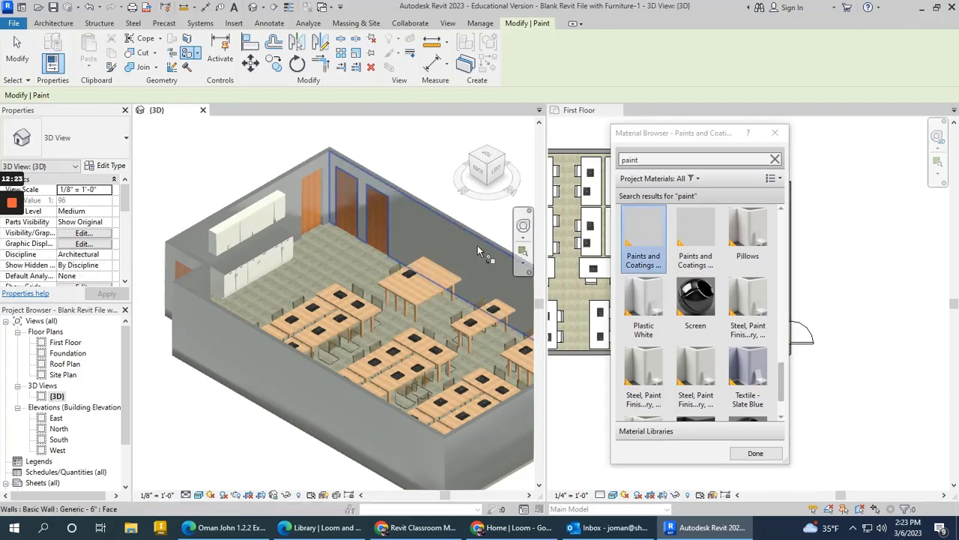
click(289, 194)
click(402, 203)
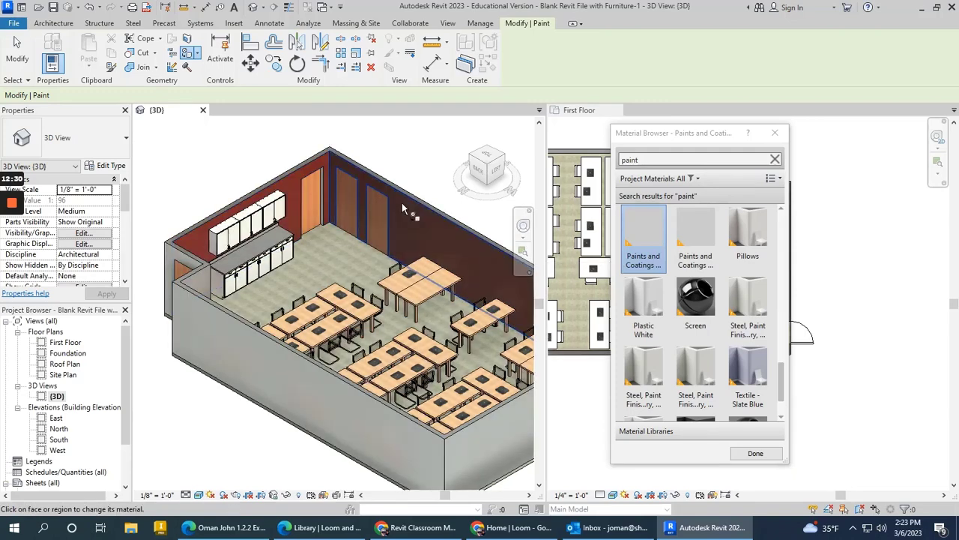
Step: Paint the short wall's interior opposite the cabinets and the exterior faces of the cabinet wall, entry recess and long door wall with the cream Paints and Coatings material
scroll(334, 180, down, 2)
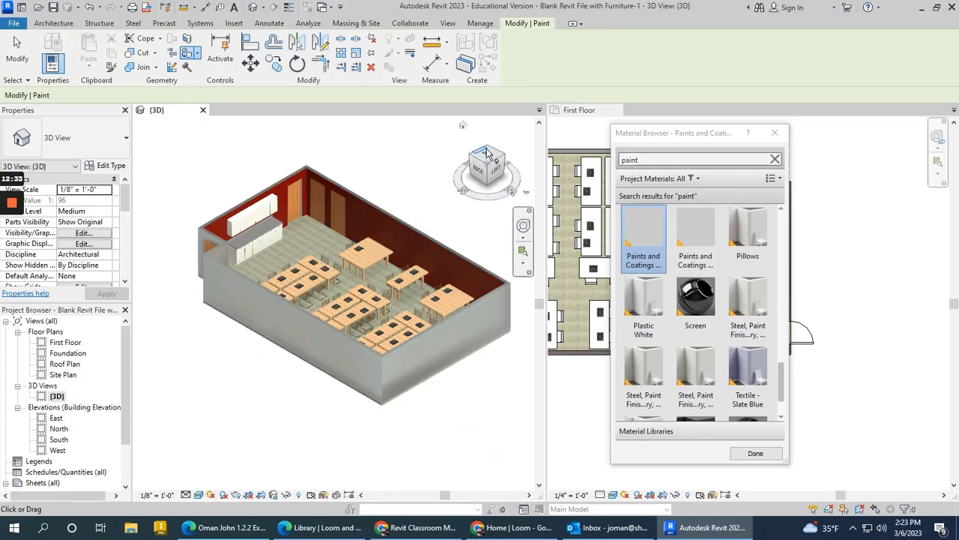
drag(486, 154, 441, 194)
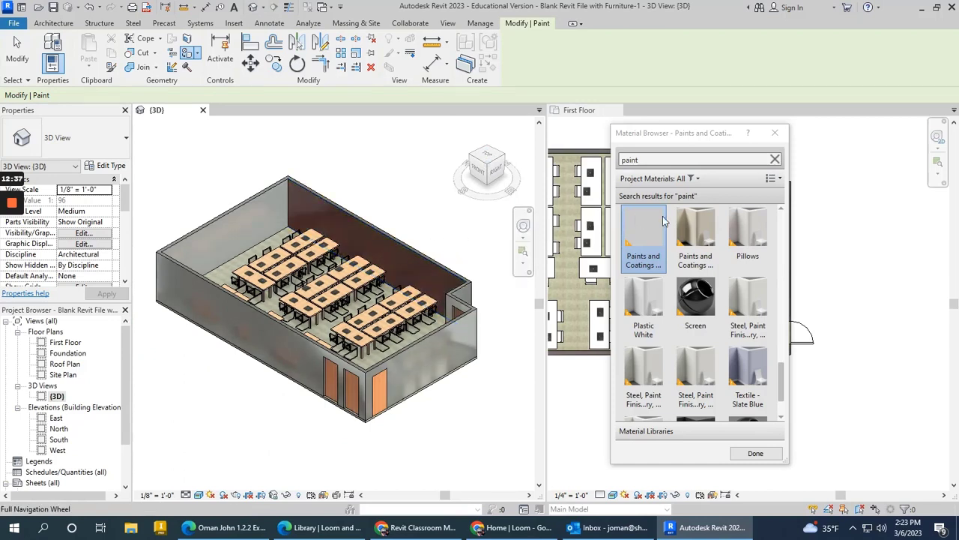
click(697, 238)
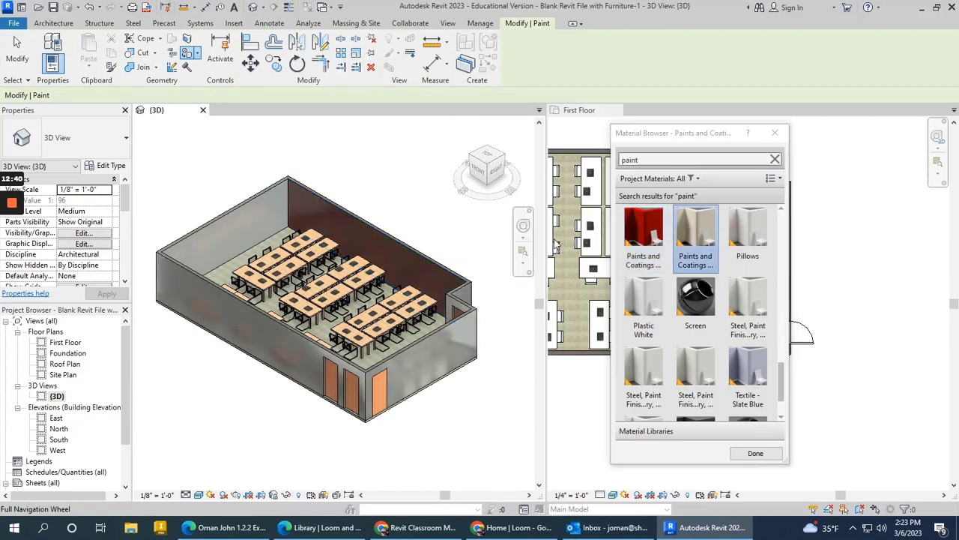
click(258, 229)
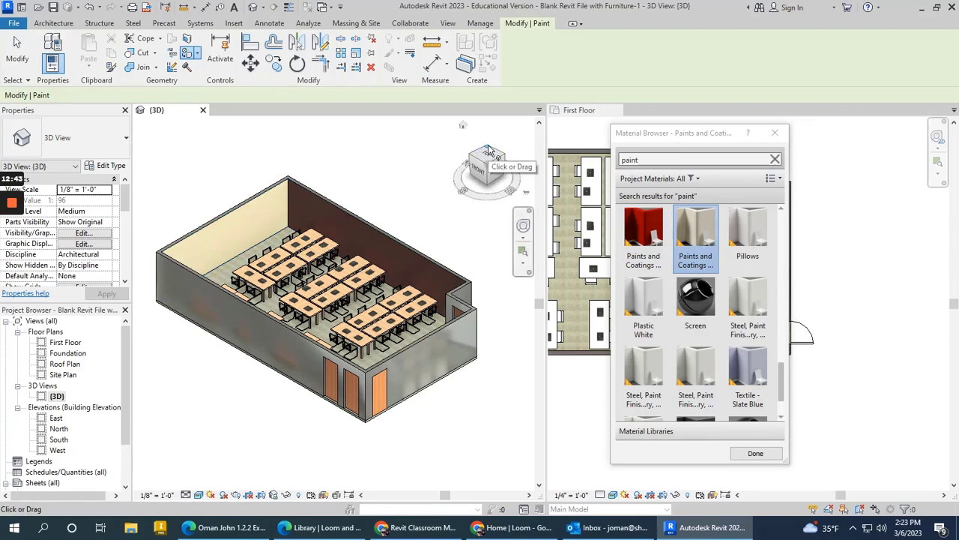
click(463, 307)
click(465, 293)
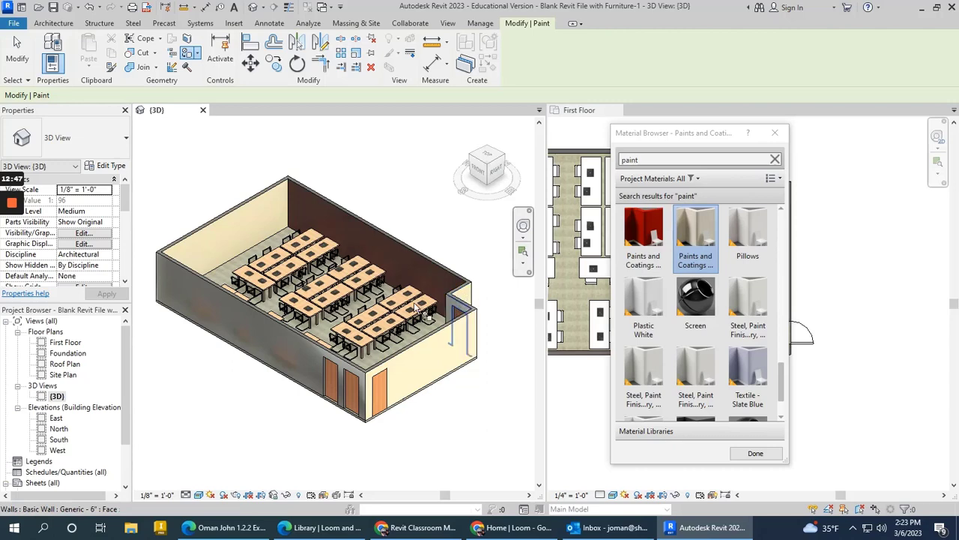
click(291, 345)
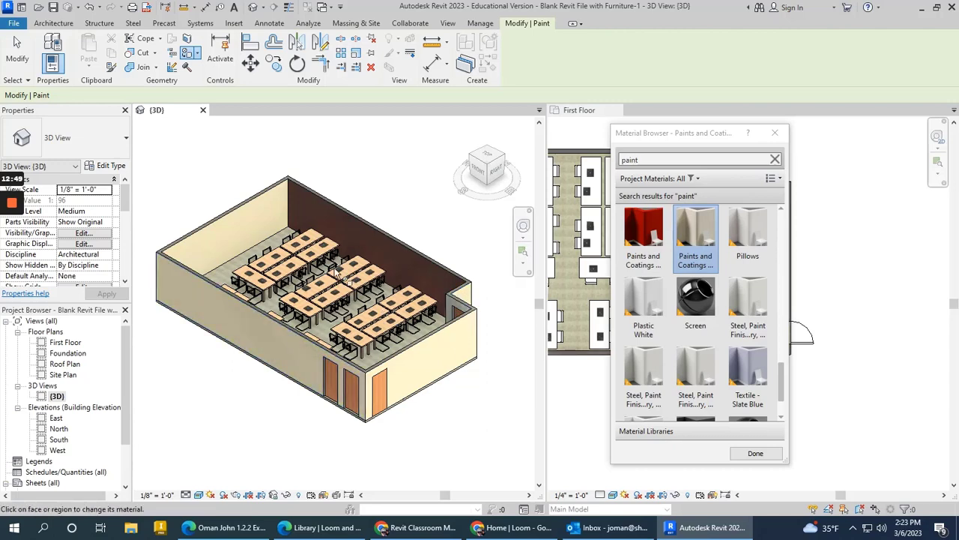
Step: Paint the remaining exterior wall faces on the opposite side of the building cream and check the walls all around
click(489, 152)
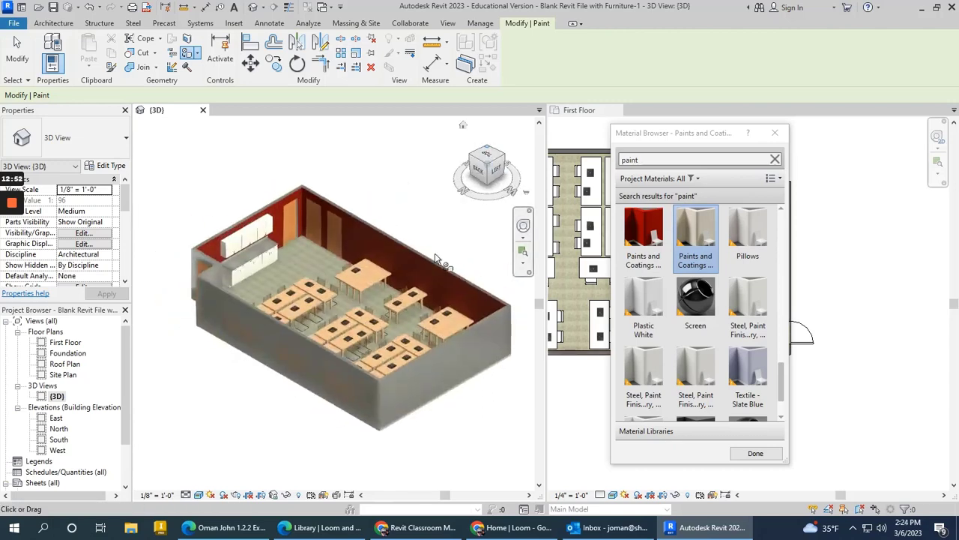
click(340, 385)
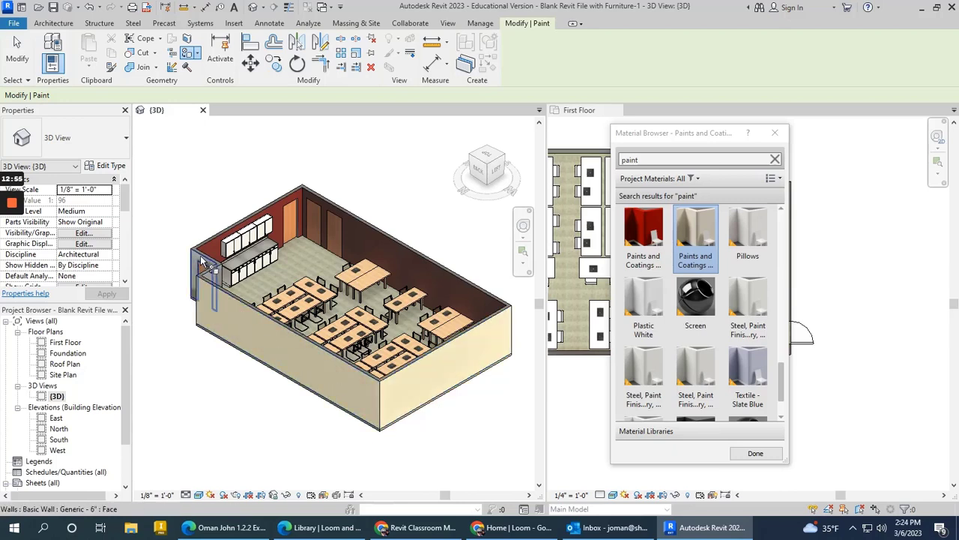
click(204, 283)
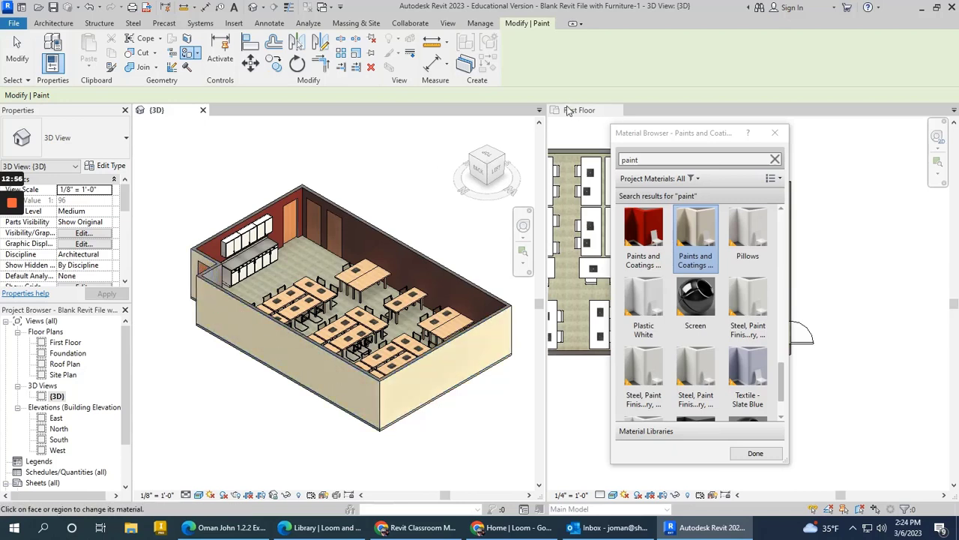
click(471, 156)
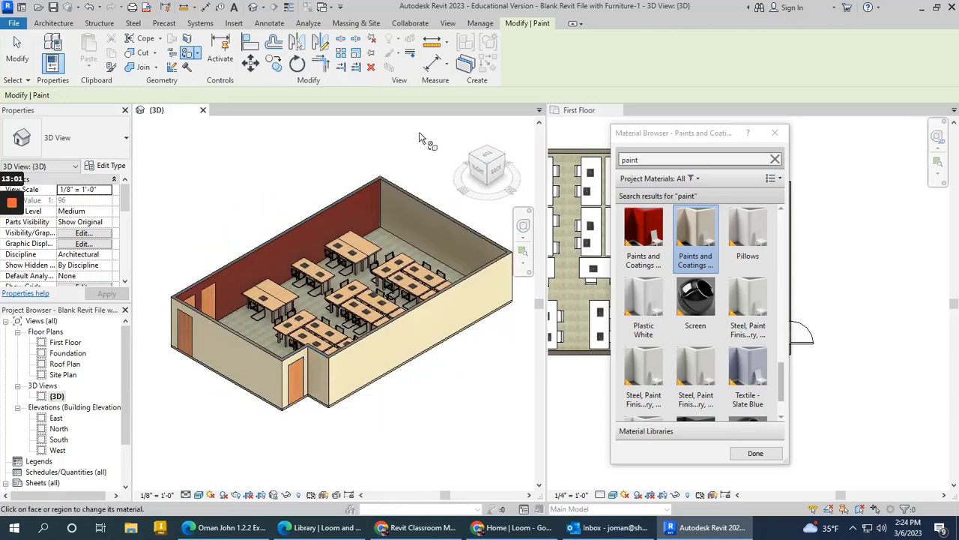
click(503, 155)
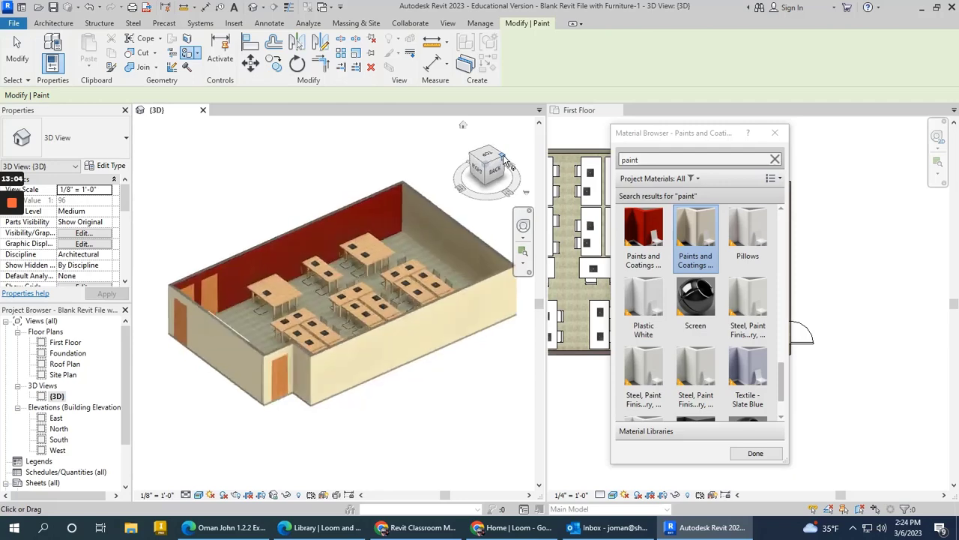
scroll(463, 264, up, 3)
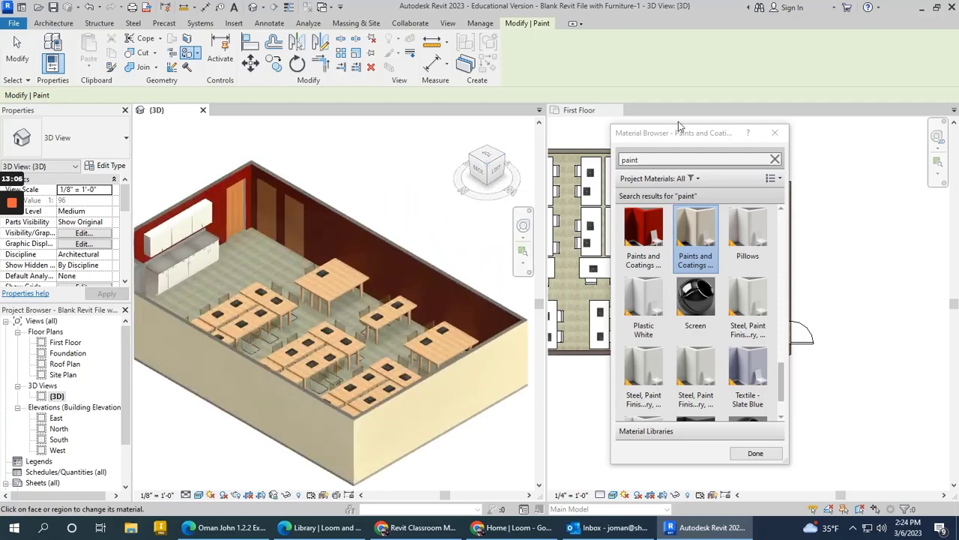
Step: Close the Material Browser and the First Floor plan, leaving only the 3D view open and framed on the classroom
click(775, 133)
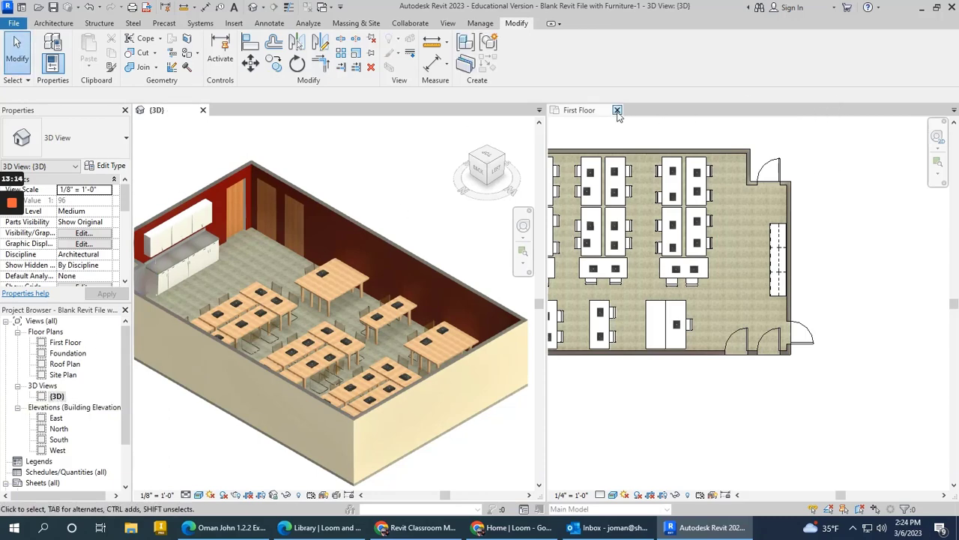
click(618, 111)
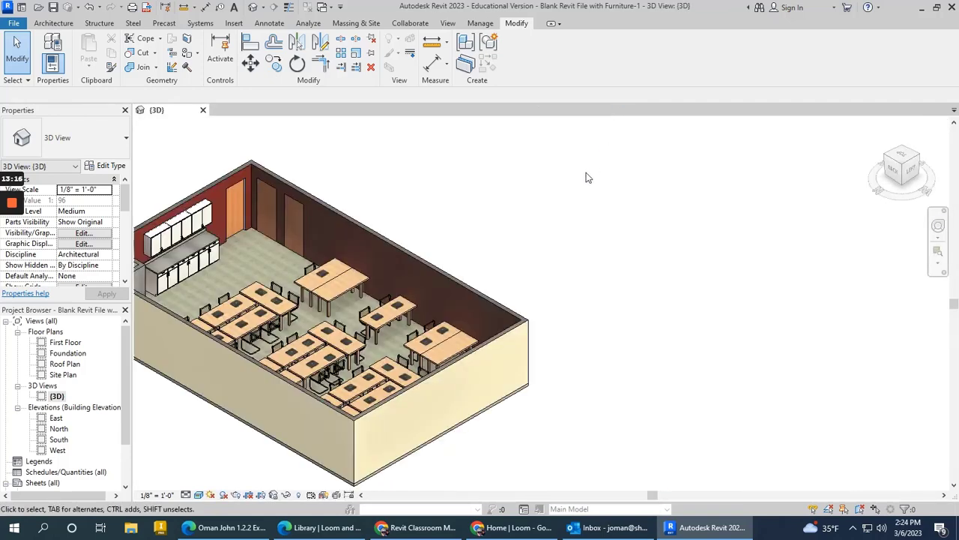
scroll(343, 268, up, 3)
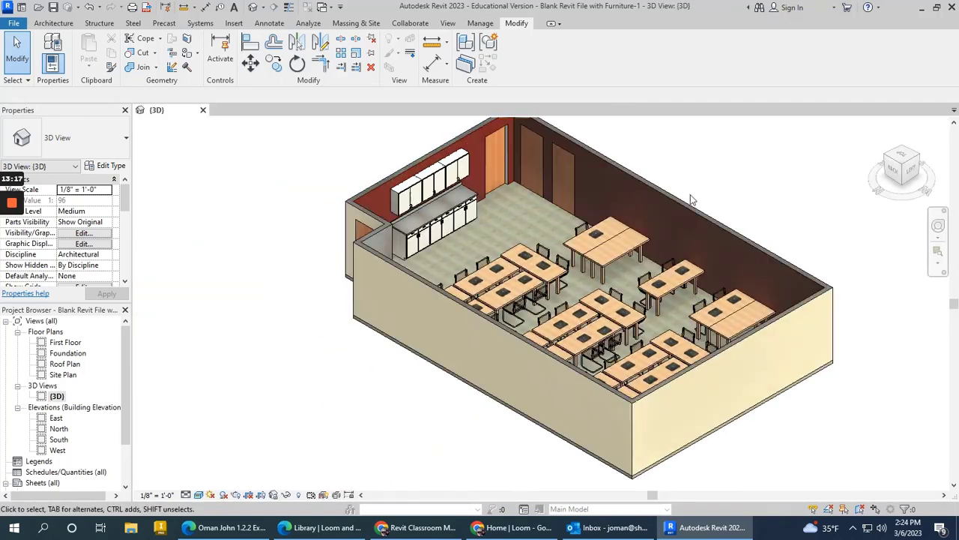
scroll(630, 144, up, 2)
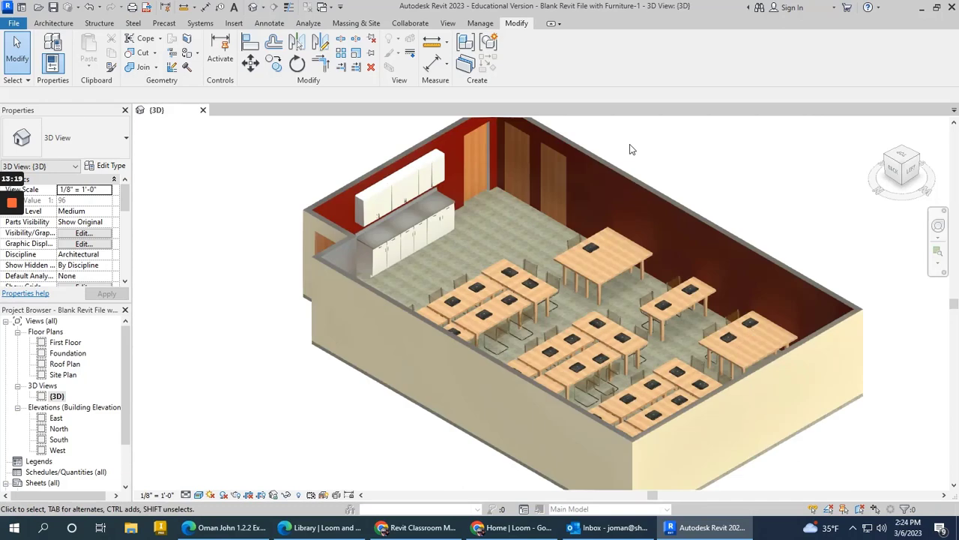